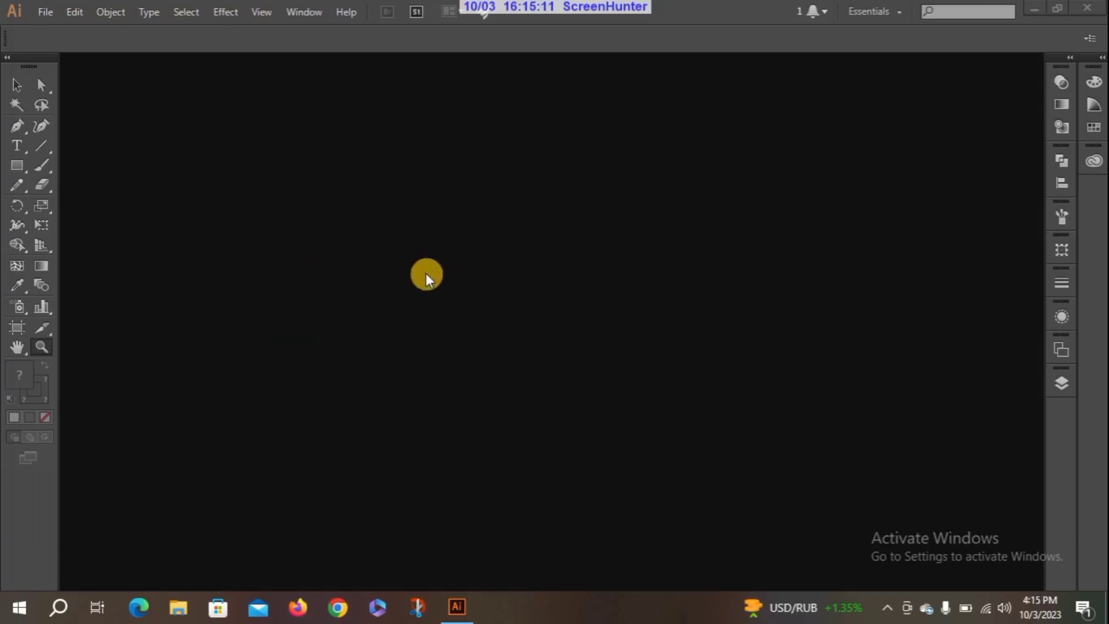
# Start a new document, try the Print profile, and set the profile back to Web.
pyautogui.click(43, 8)
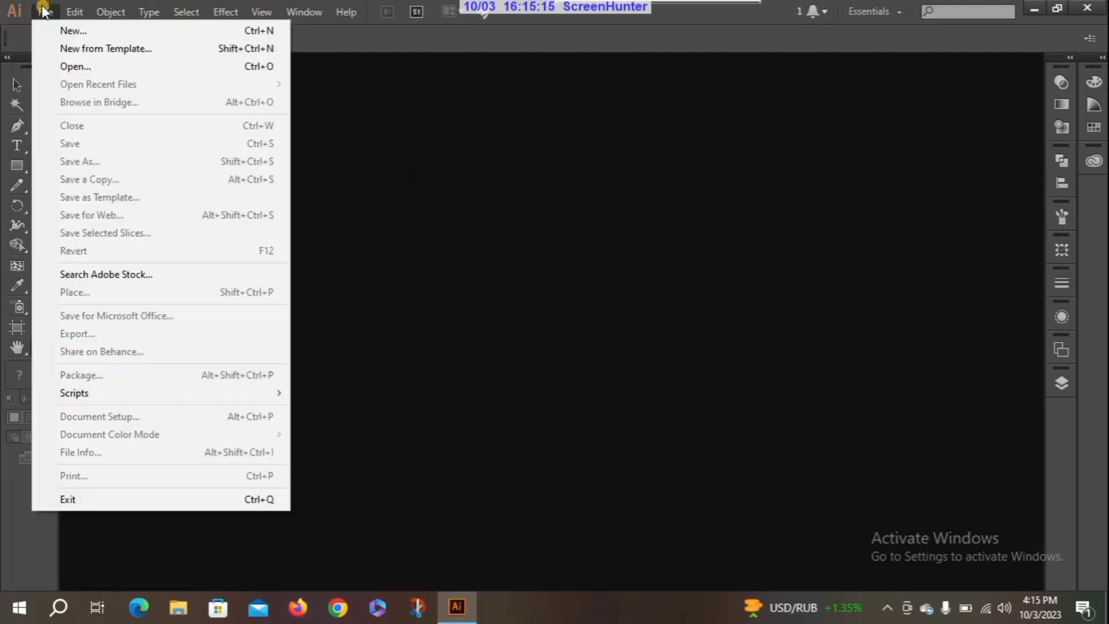
pyautogui.click(65, 29)
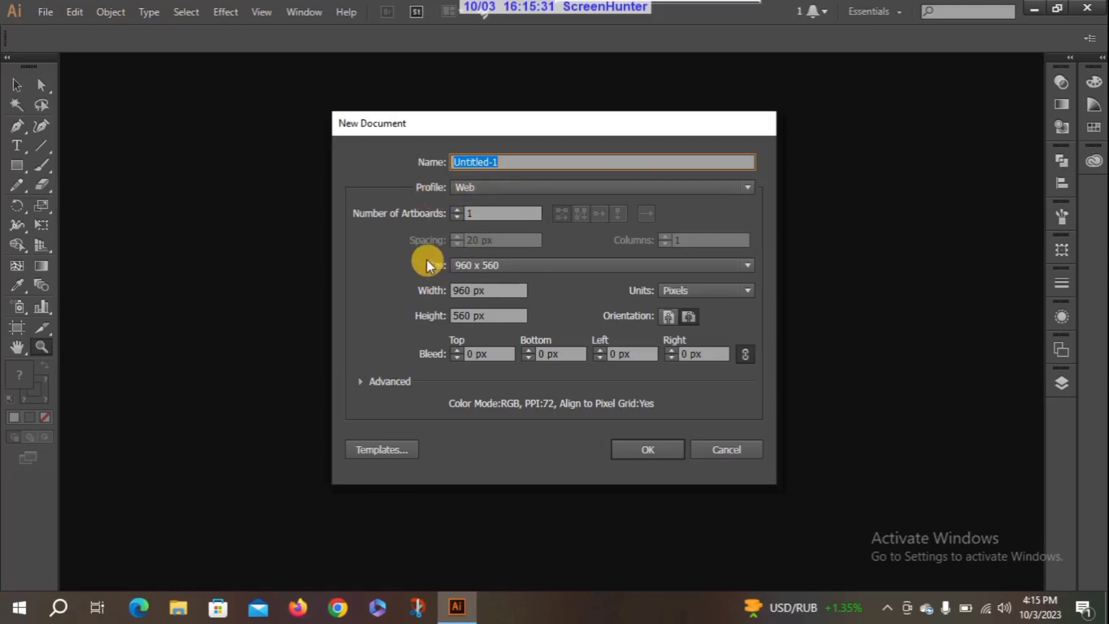
pyautogui.click(673, 184)
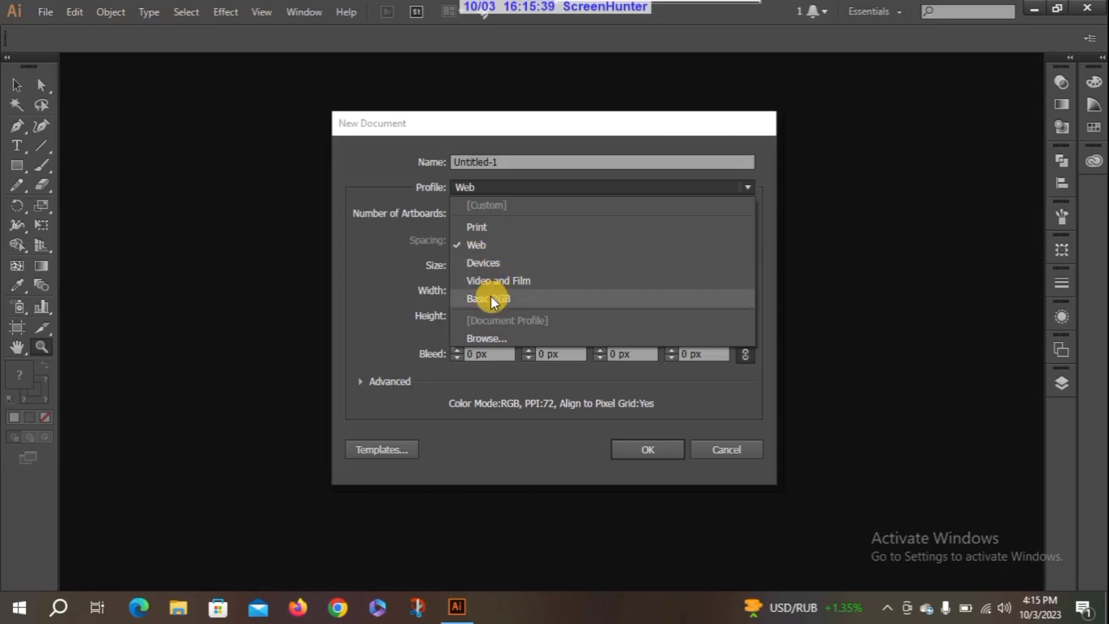
pyautogui.click(488, 226)
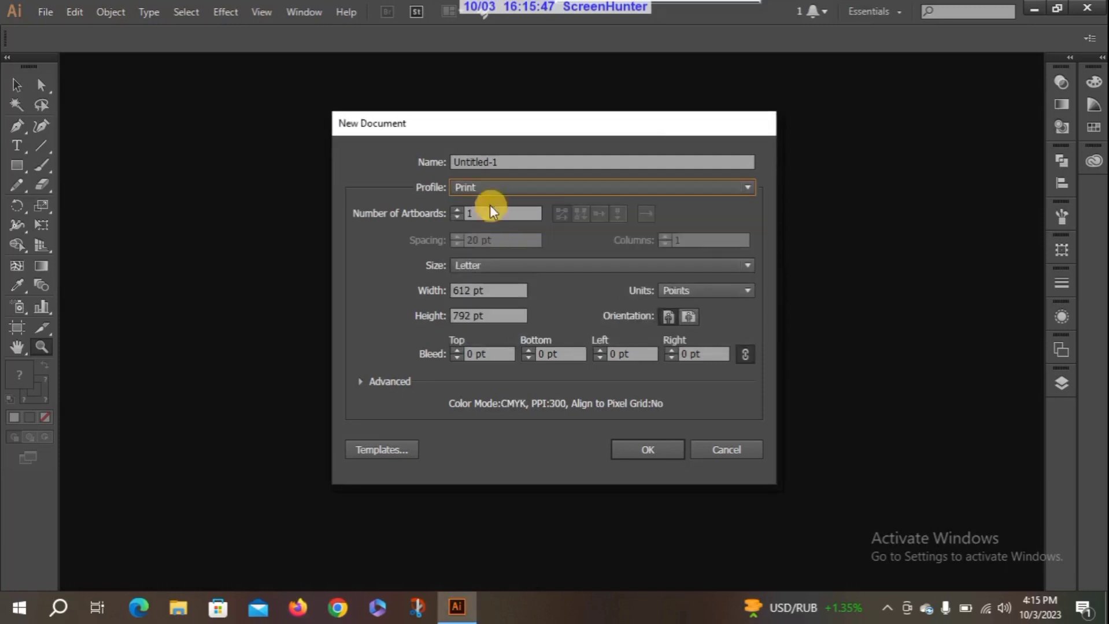
pyautogui.click(498, 184)
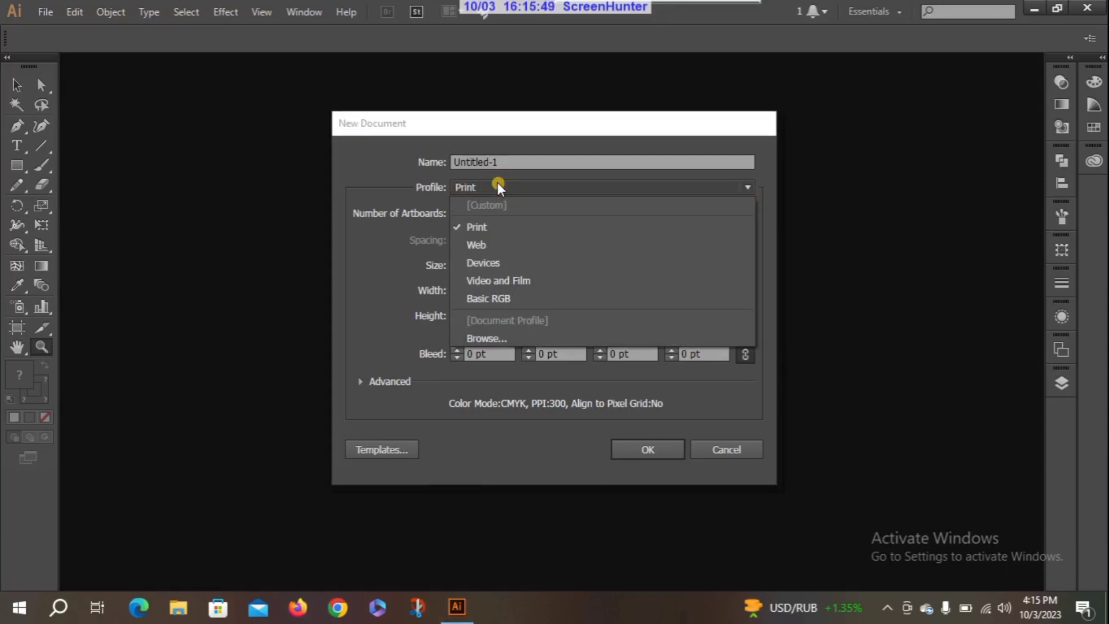
pyautogui.click(490, 246)
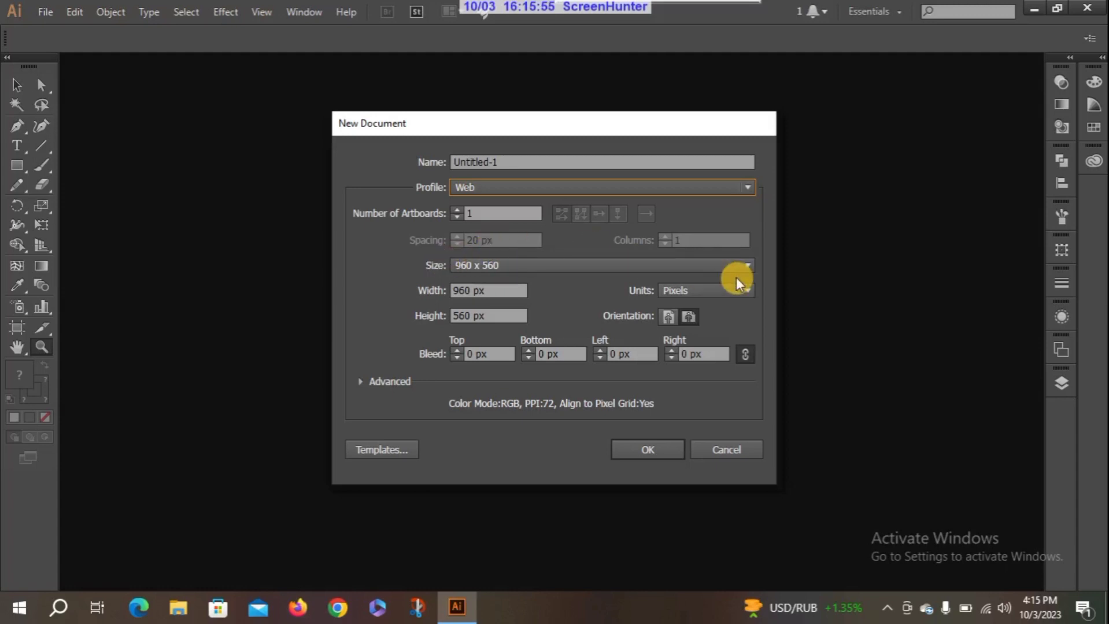
# Examine the Web profile's size presets and the available measurement units for the new document.
pyautogui.click(745, 265)
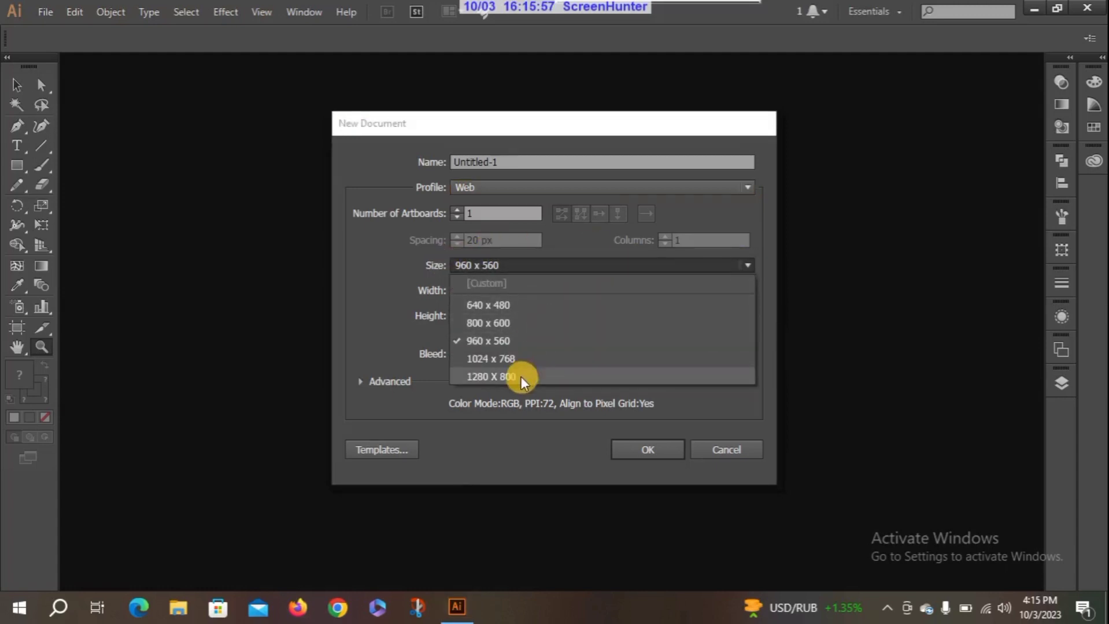
pyautogui.click(505, 307)
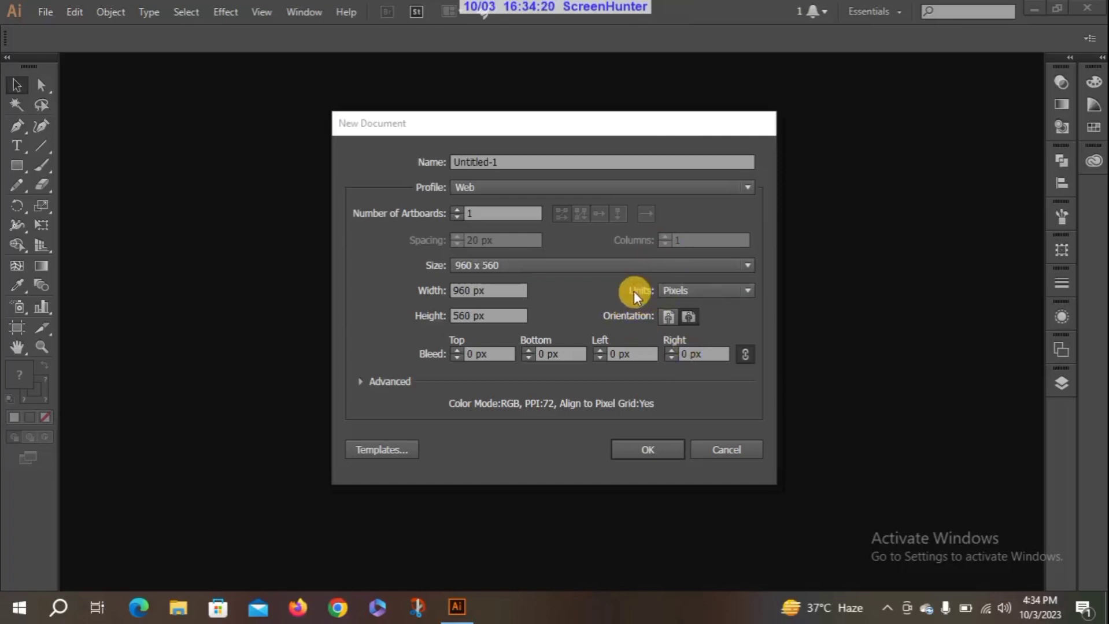
pyautogui.click(750, 290)
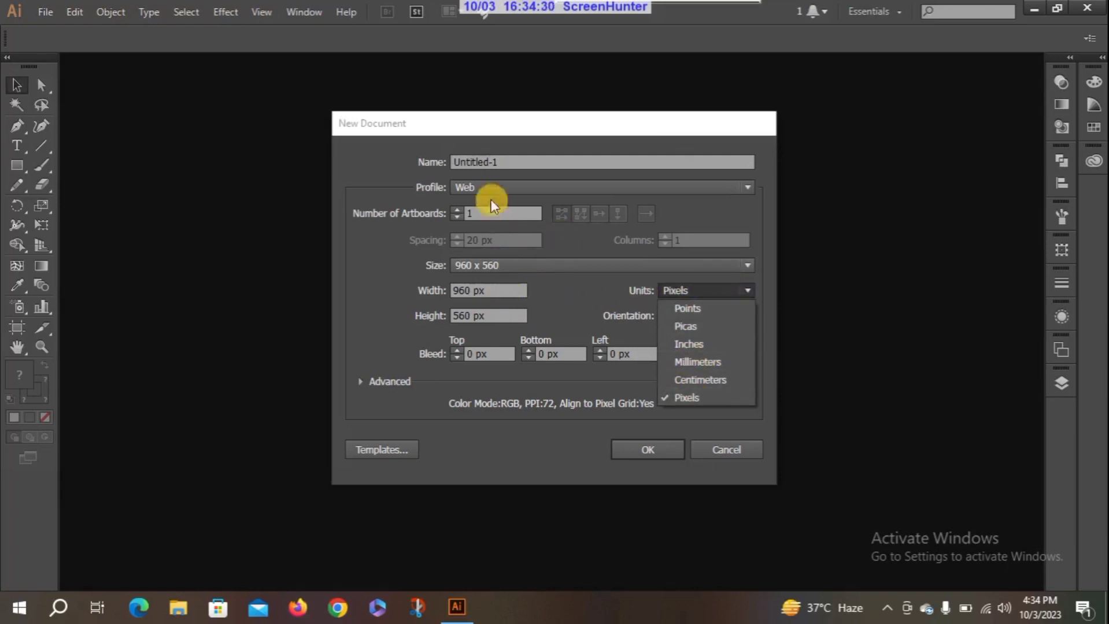
pyautogui.click(749, 287)
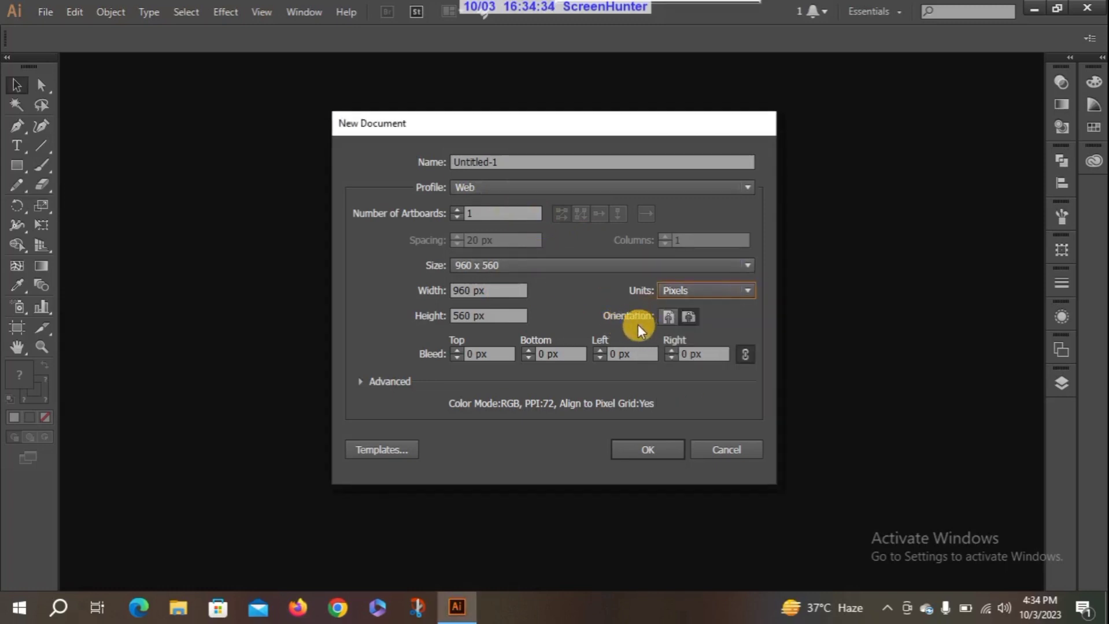
# Try portrait orientation for the new document and restore landscape orientation.
pyautogui.click(669, 318)
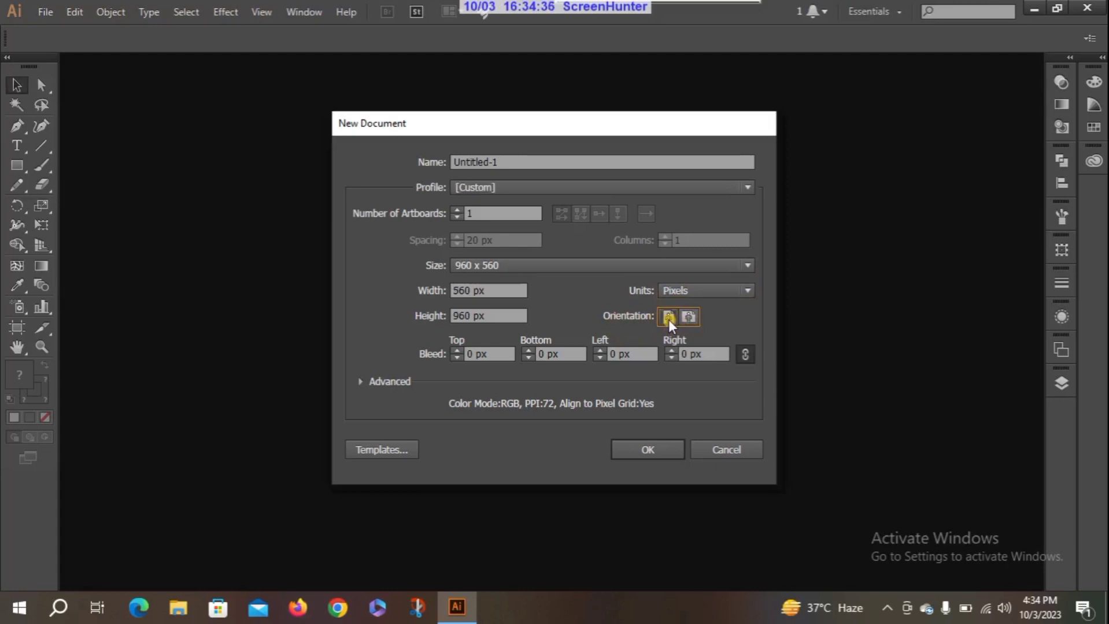
pyautogui.click(690, 318)
pyautogui.click(689, 317)
pyautogui.click(669, 317)
pyautogui.click(501, 300)
pyautogui.click(688, 316)
# Reveal the new document's advanced settings and examine the available color modes.
pyautogui.click(357, 384)
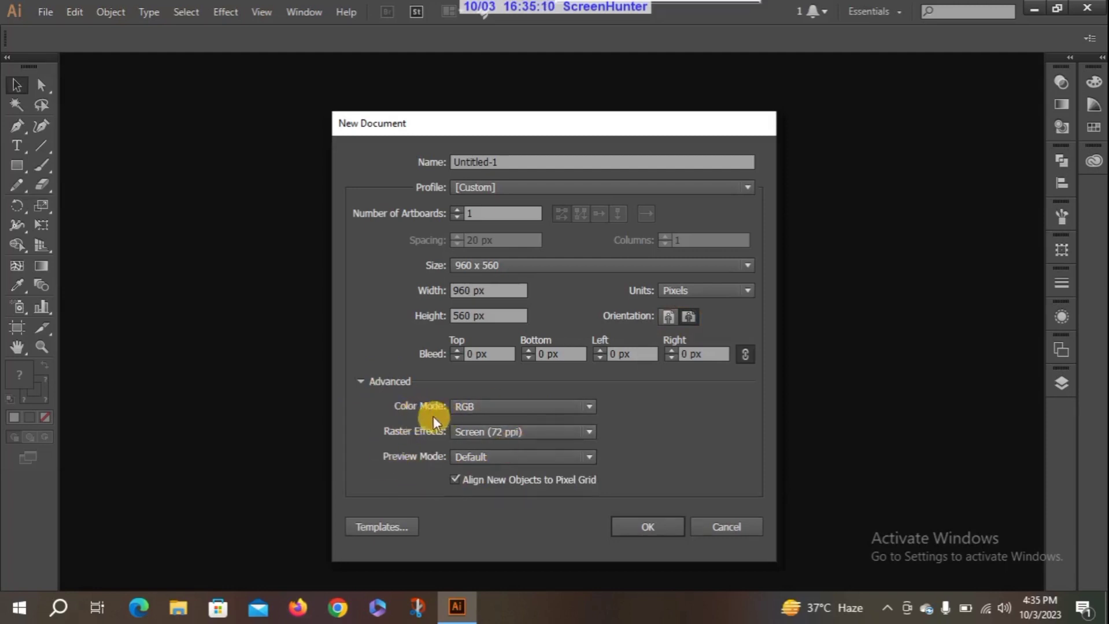
pyautogui.click(590, 407)
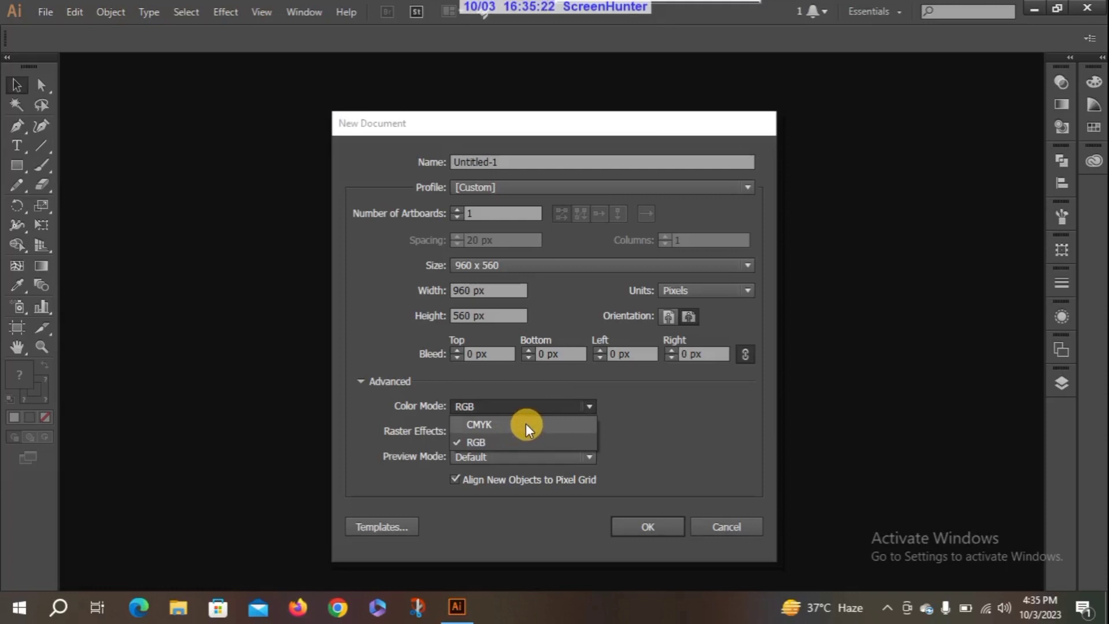
pyautogui.click(590, 405)
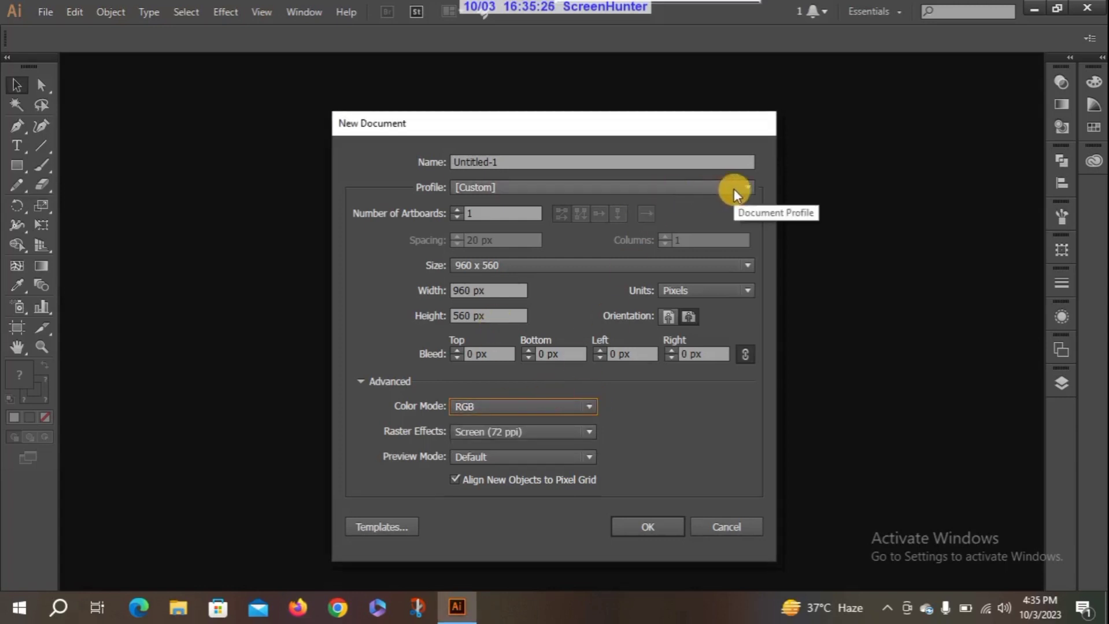
# Compare the Print profile's settings with Web, and create the document with the Web profile at 960 x 560 px.
pyautogui.click(715, 184)
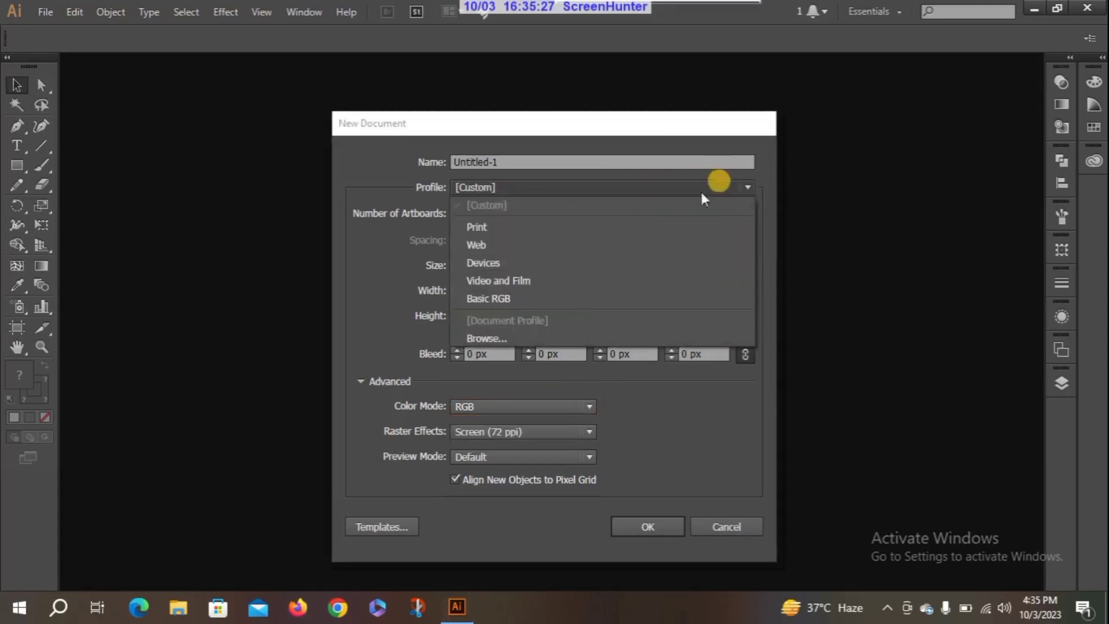
pyautogui.click(579, 230)
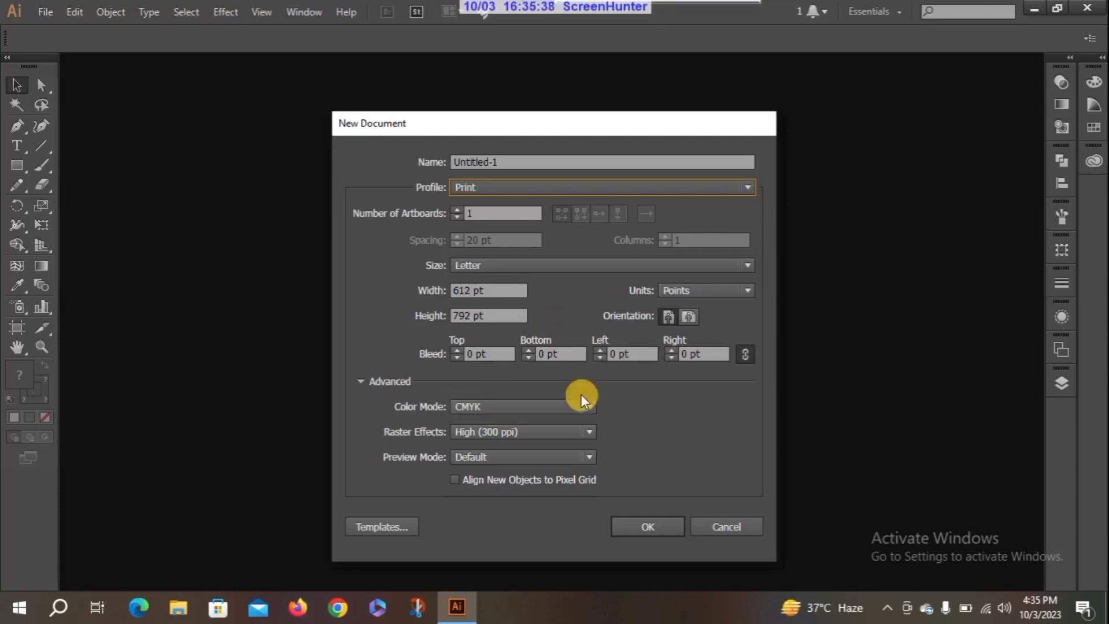
pyautogui.click(747, 179)
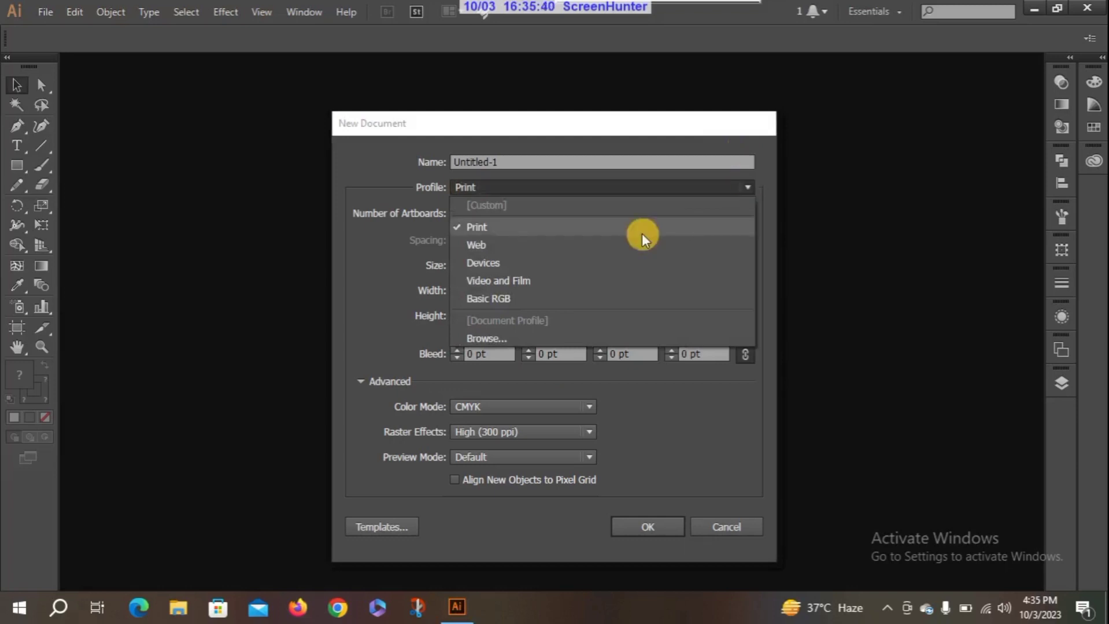
pyautogui.click(639, 243)
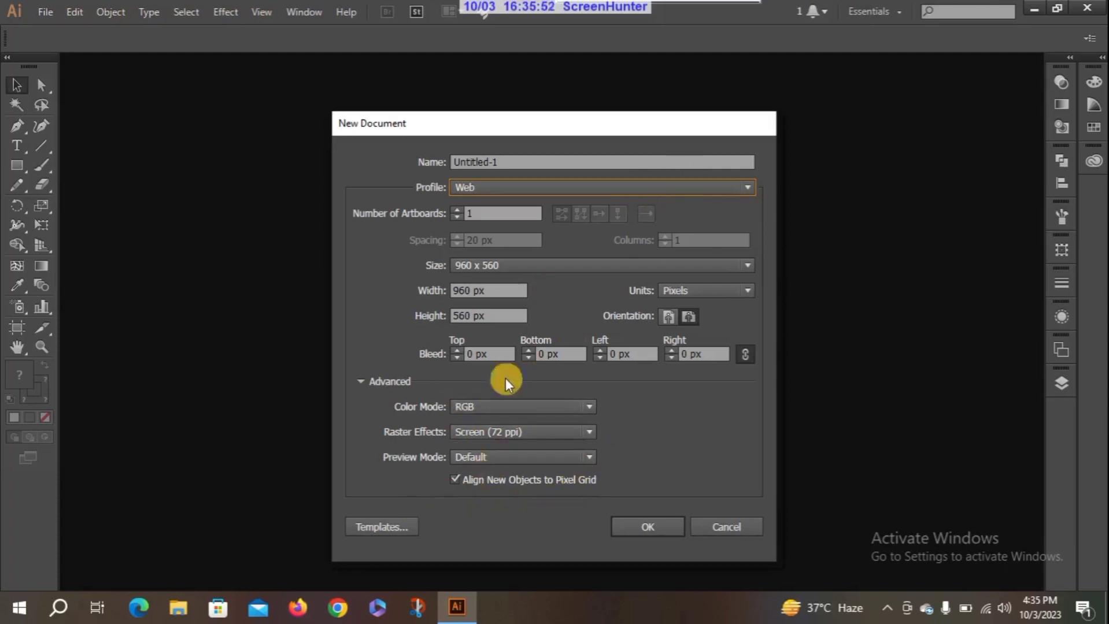
pyautogui.click(643, 529)
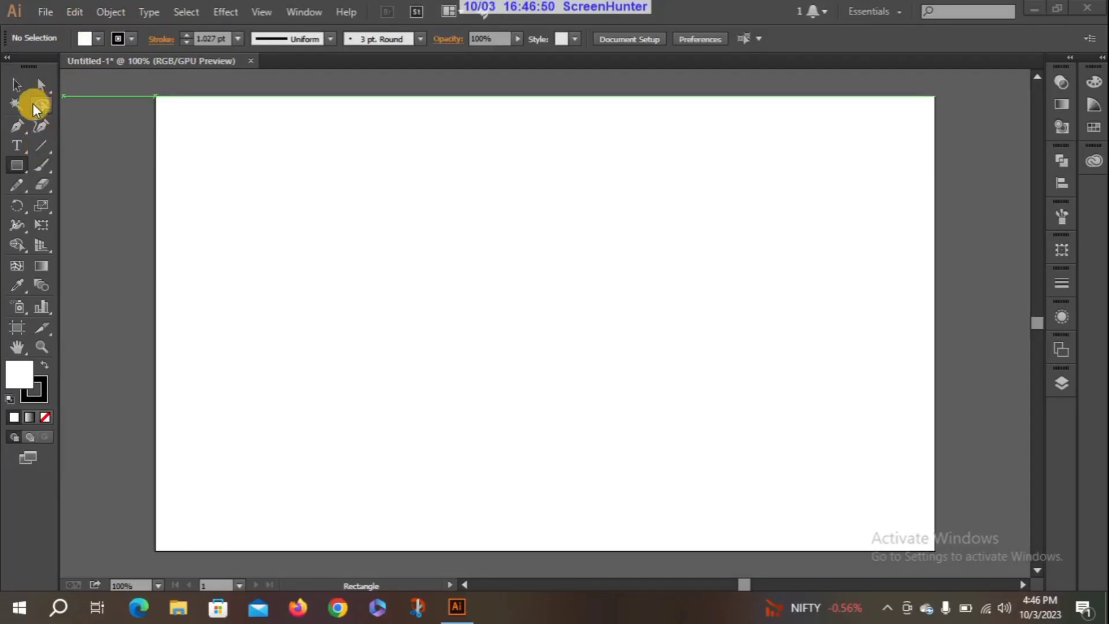
# Examine the Selection tool's assigned shortcut in the keyboard shortcuts list, and close the list without changes.
pyautogui.click(16, 87)
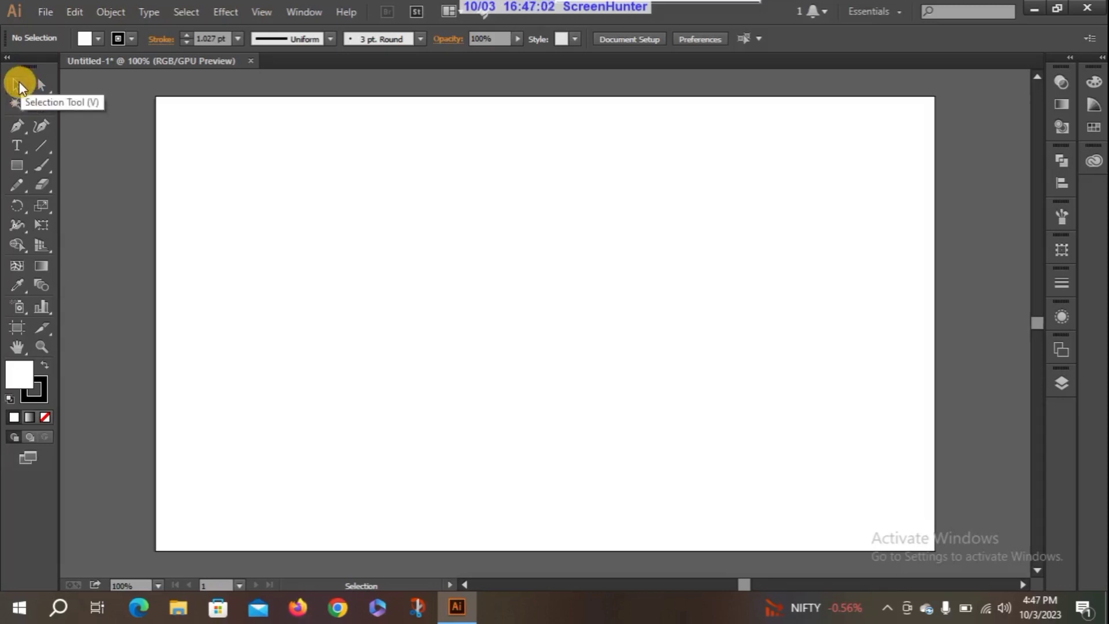
pyautogui.click(74, 12)
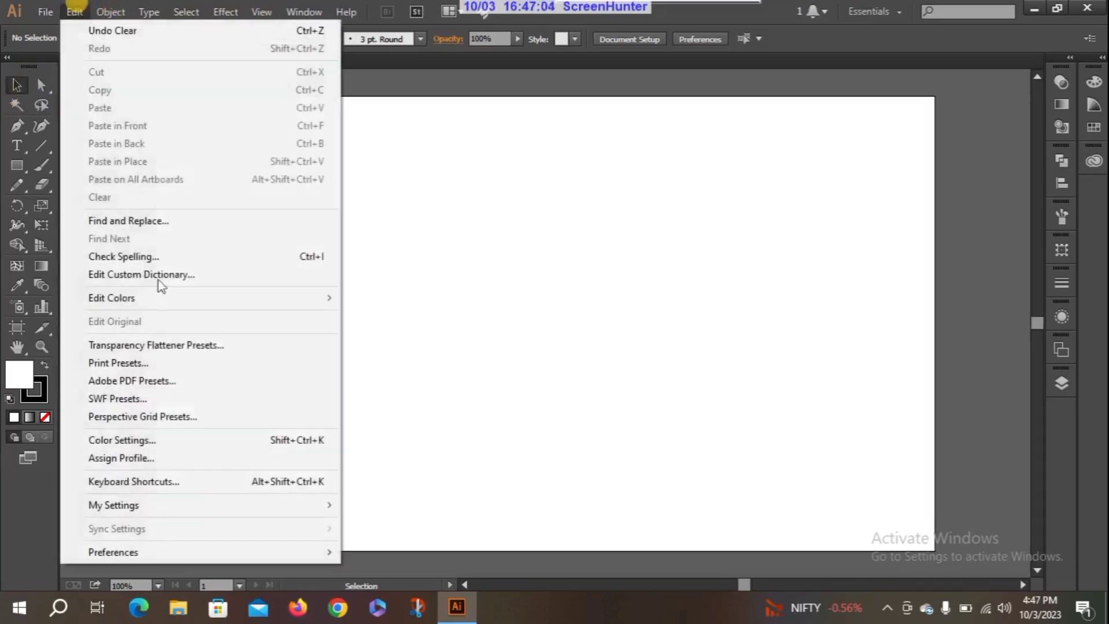
pyautogui.click(162, 482)
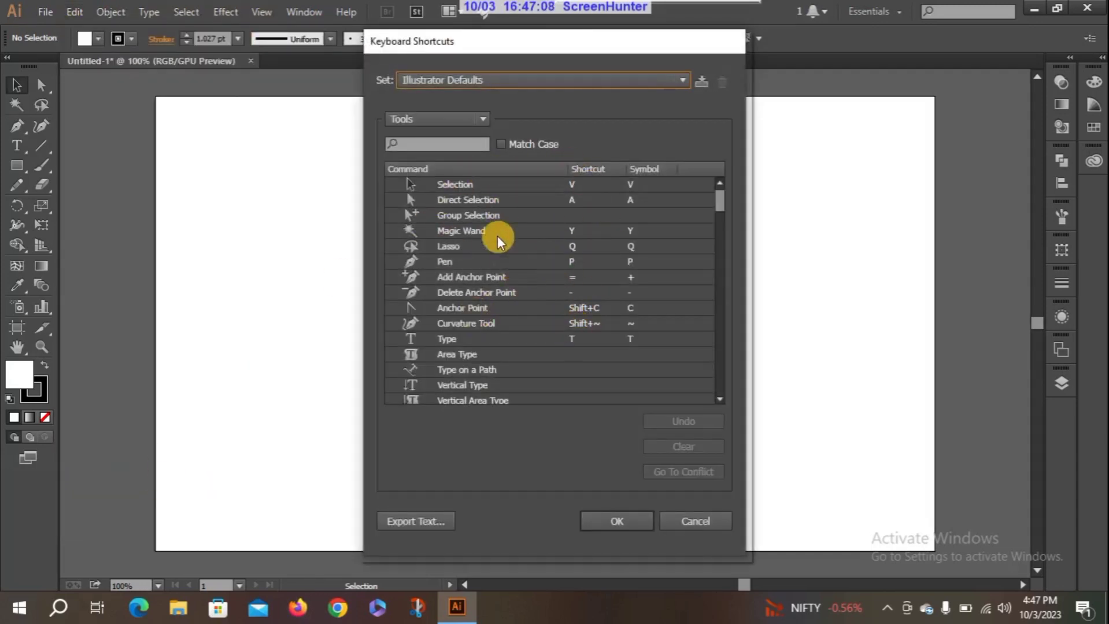
pyautogui.click(575, 185)
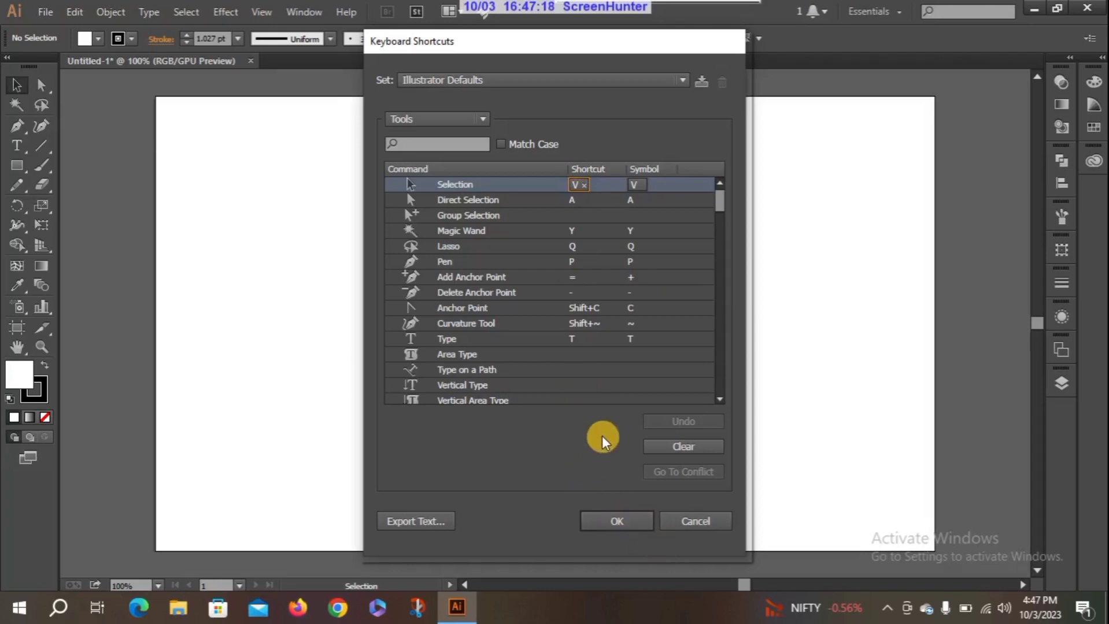
pyautogui.click(680, 521)
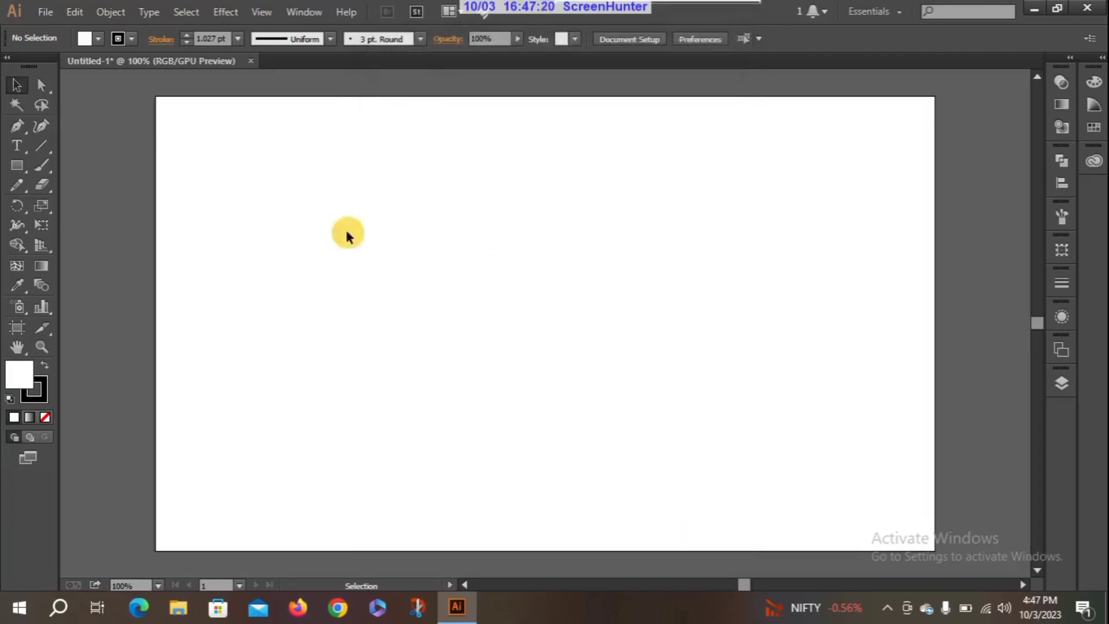
# Create a 260 x 197 px rectangle on the artboard with the Rectangle tool's size dialog, and delete it.
pyautogui.click(26, 168)
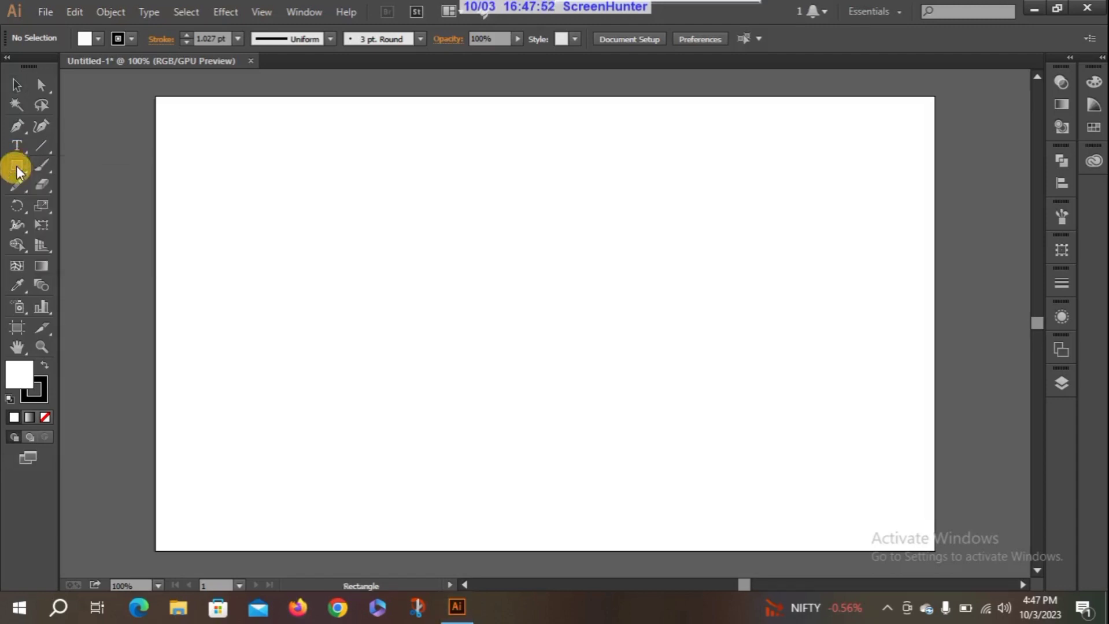
pyautogui.rightClick(17, 168)
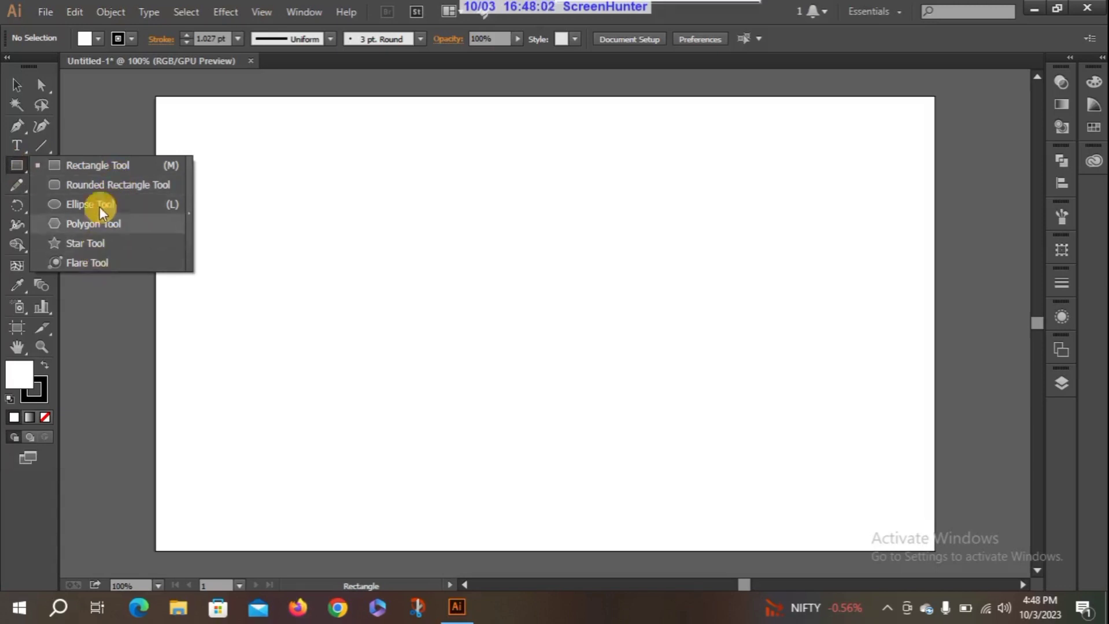
pyautogui.click(63, 168)
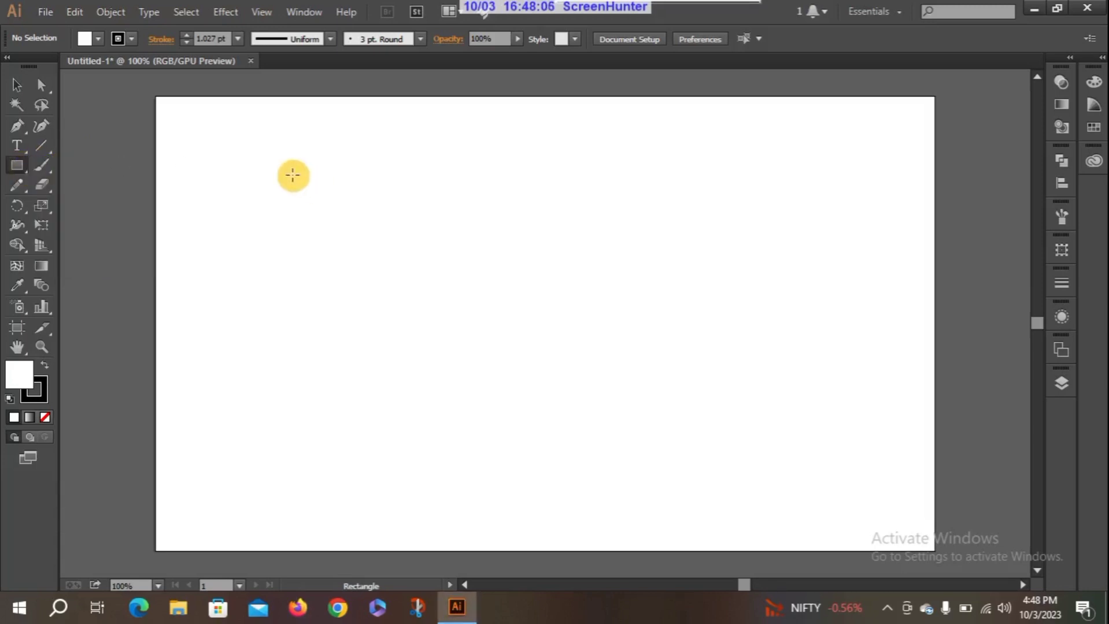
pyautogui.click(249, 150)
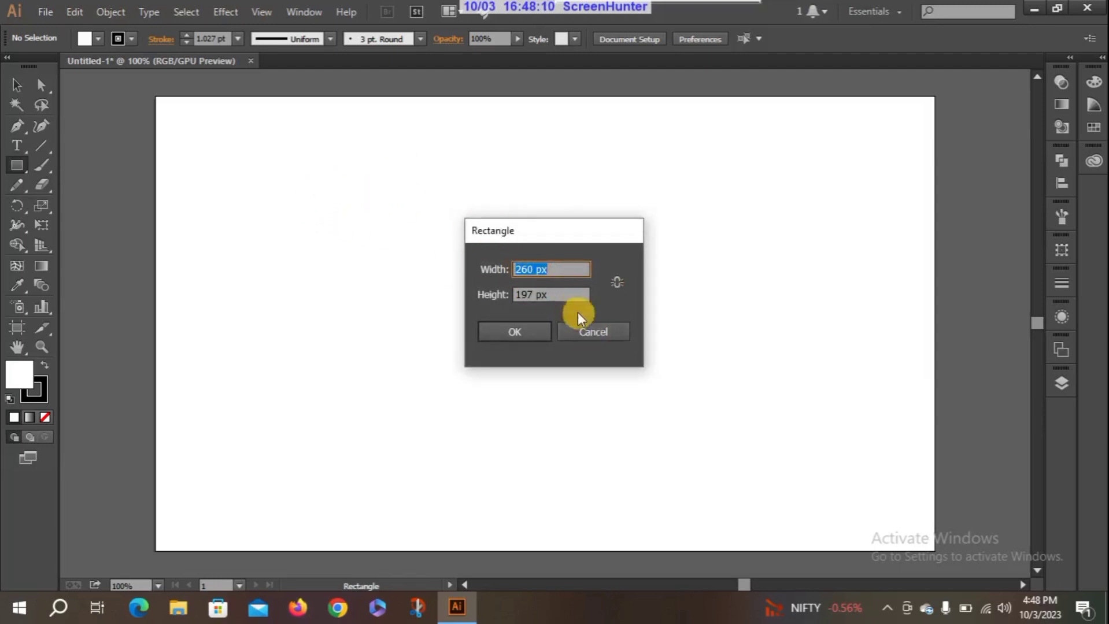
pyautogui.click(584, 333)
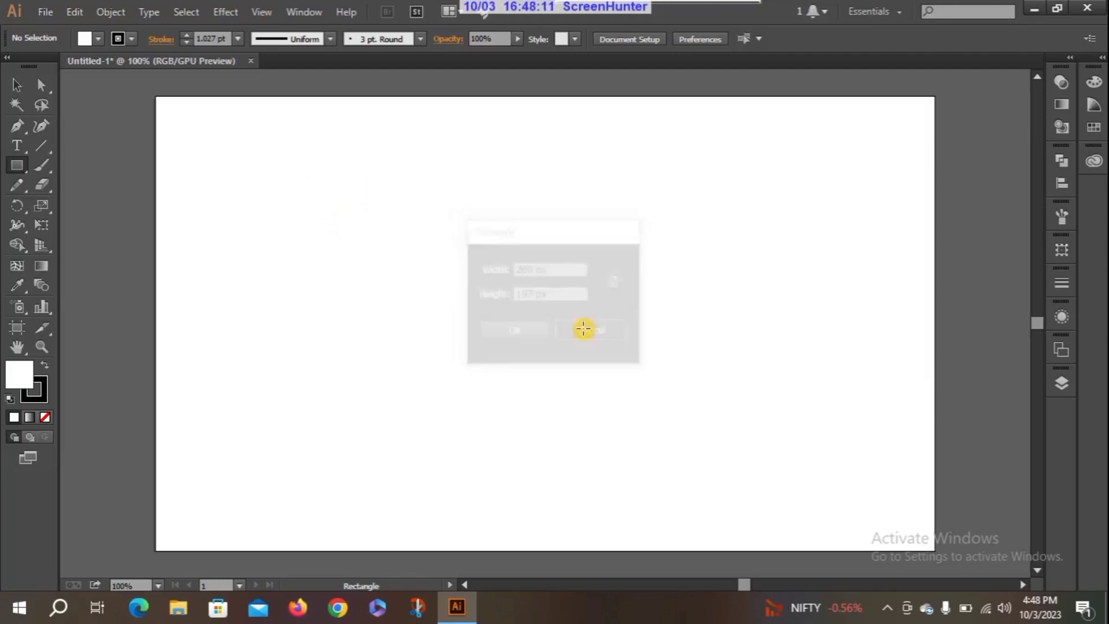
pyautogui.click(316, 177)
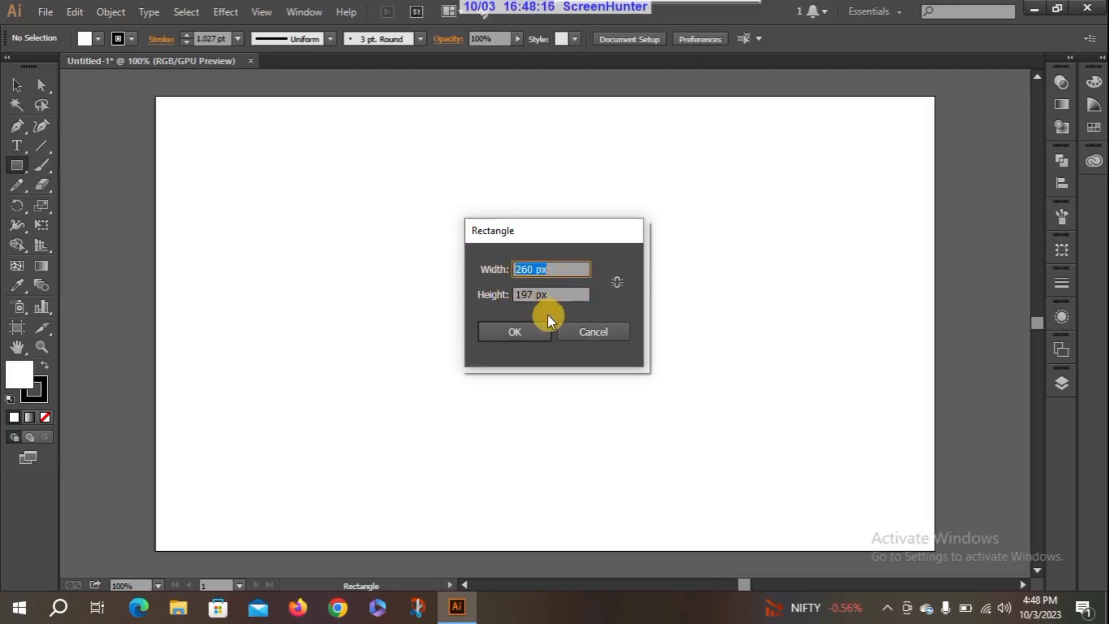
pyautogui.click(523, 334)
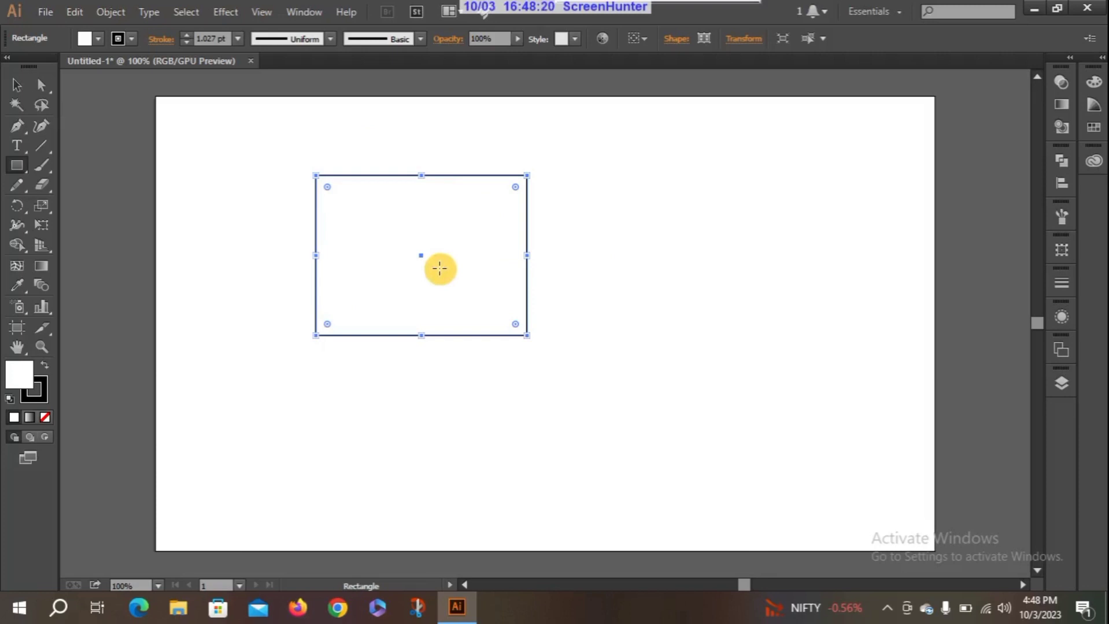
pyautogui.press('Delete')
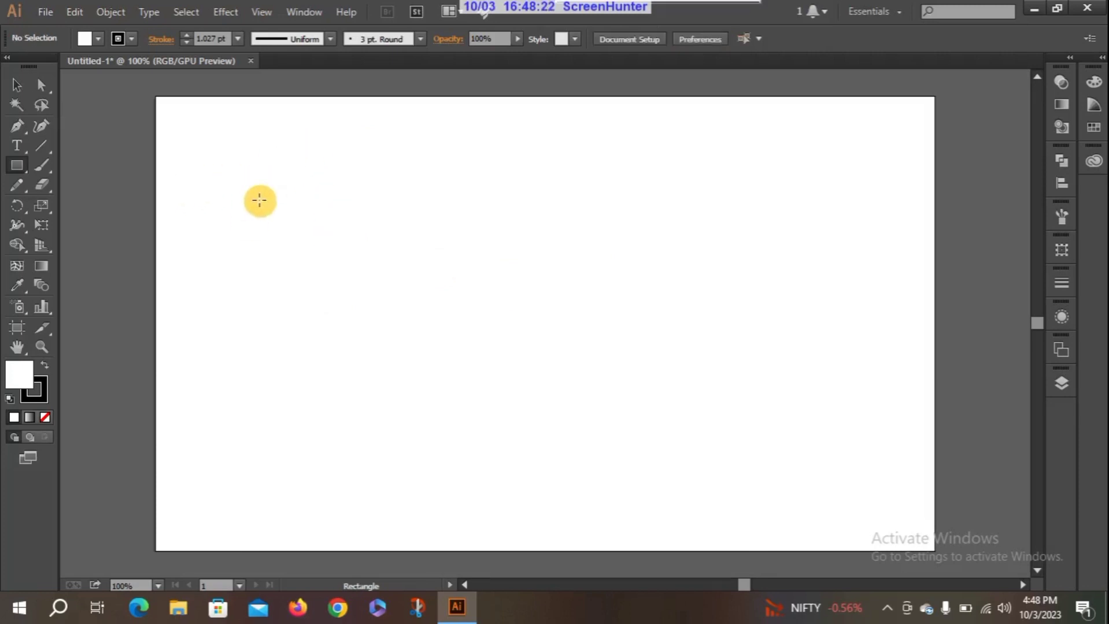
# Draw a rectangle about 206 x 191 px freehand in the artboard's upper-left area and deselect it.
pyautogui.moveTo(274, 144)
pyautogui.mouseDown()
pyautogui.moveTo(381, 226)
pyautogui.moveTo(393, 262)
pyautogui.moveTo(442, 299)
pyautogui.mouseUp()
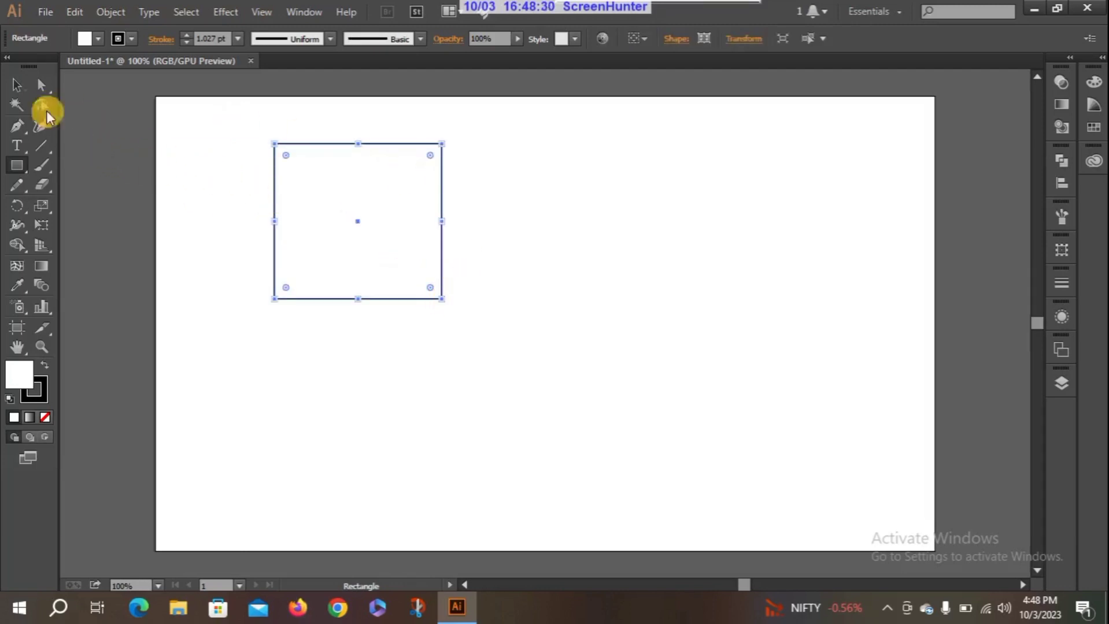
pyautogui.click(18, 91)
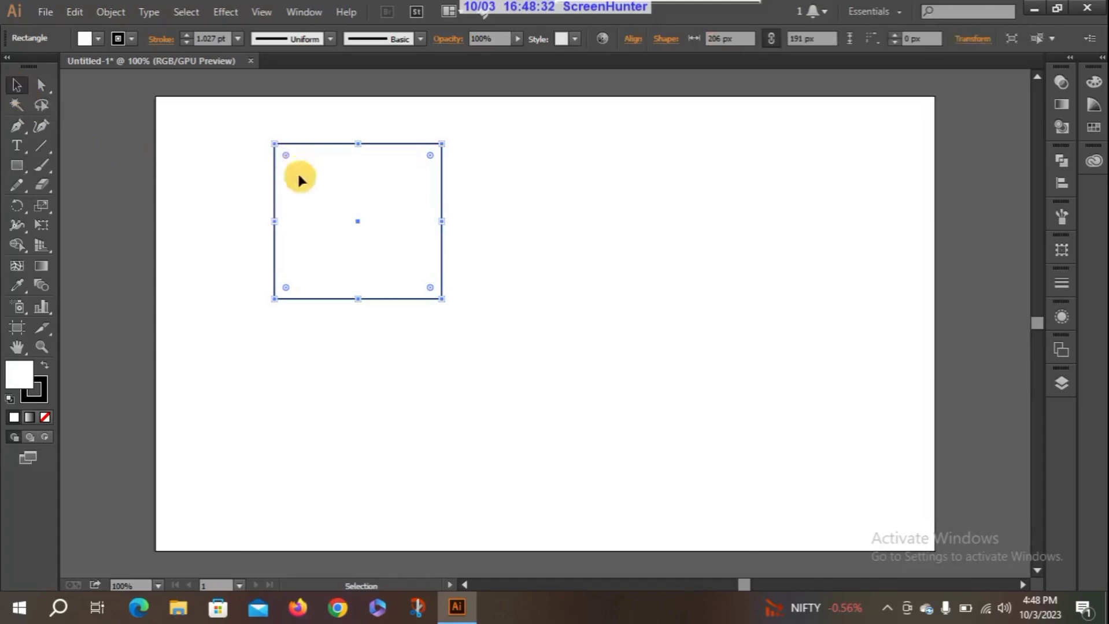
pyautogui.click(230, 197)
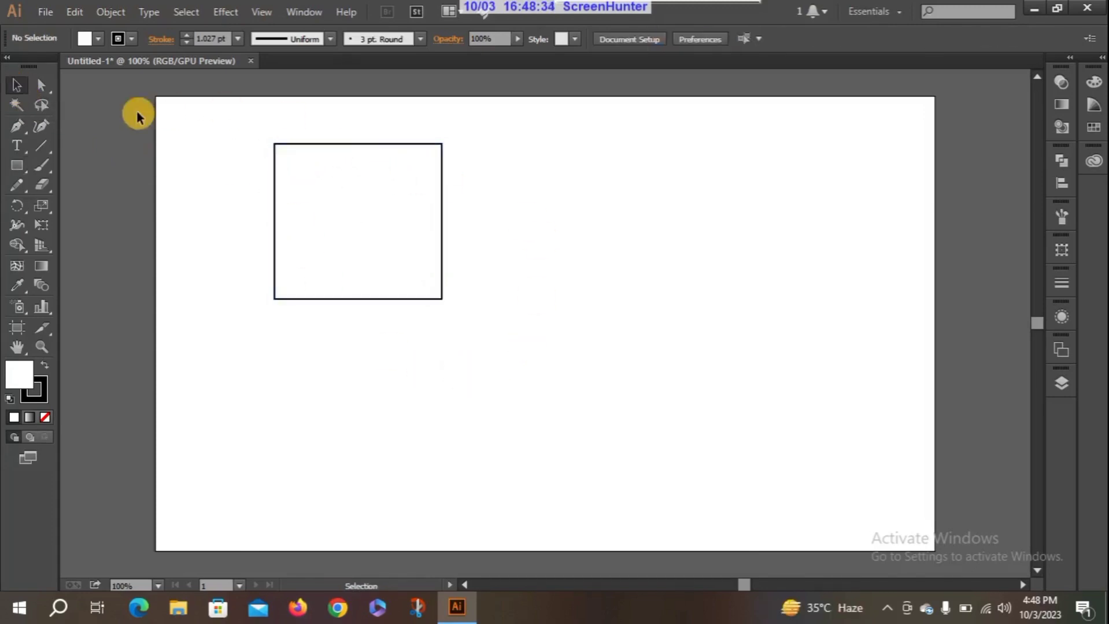
# Select the rectangle in the artboard's upper-left area and move it toward the middle of the artboard.
pyautogui.click(335, 146)
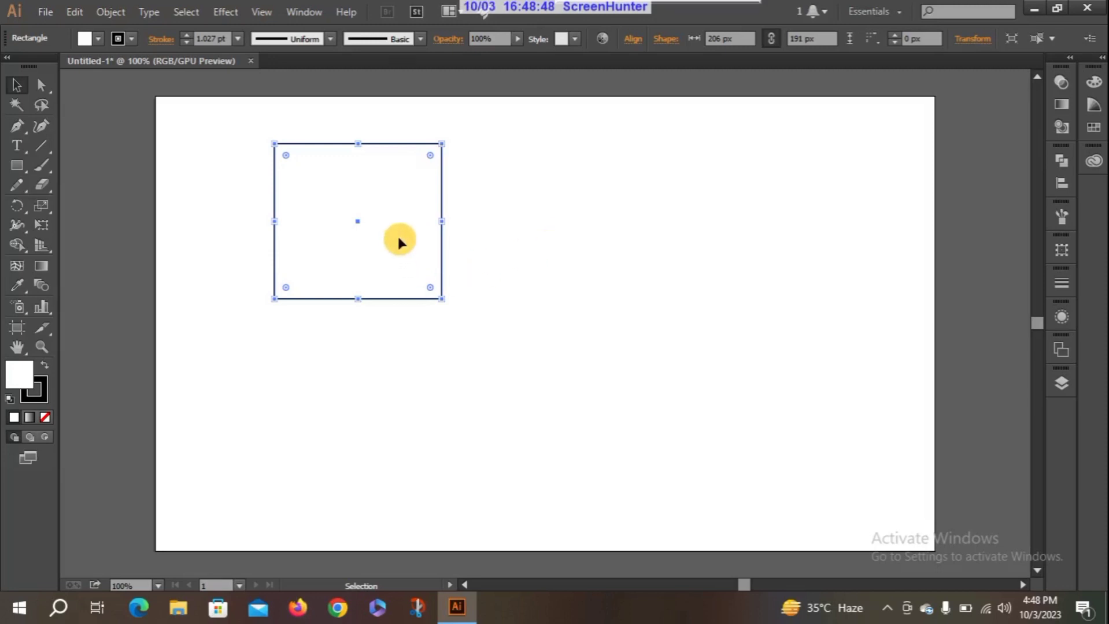
pyautogui.moveTo(398, 239); pyautogui.dragTo(354, 199)
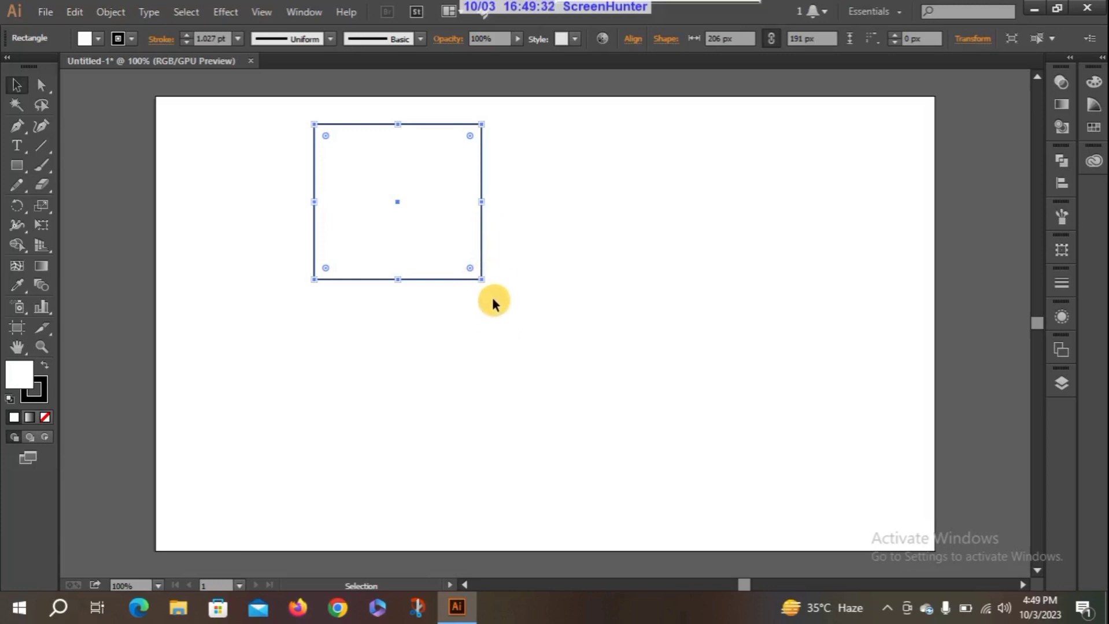
pyautogui.moveTo(422, 195); pyautogui.dragTo(492, 306)
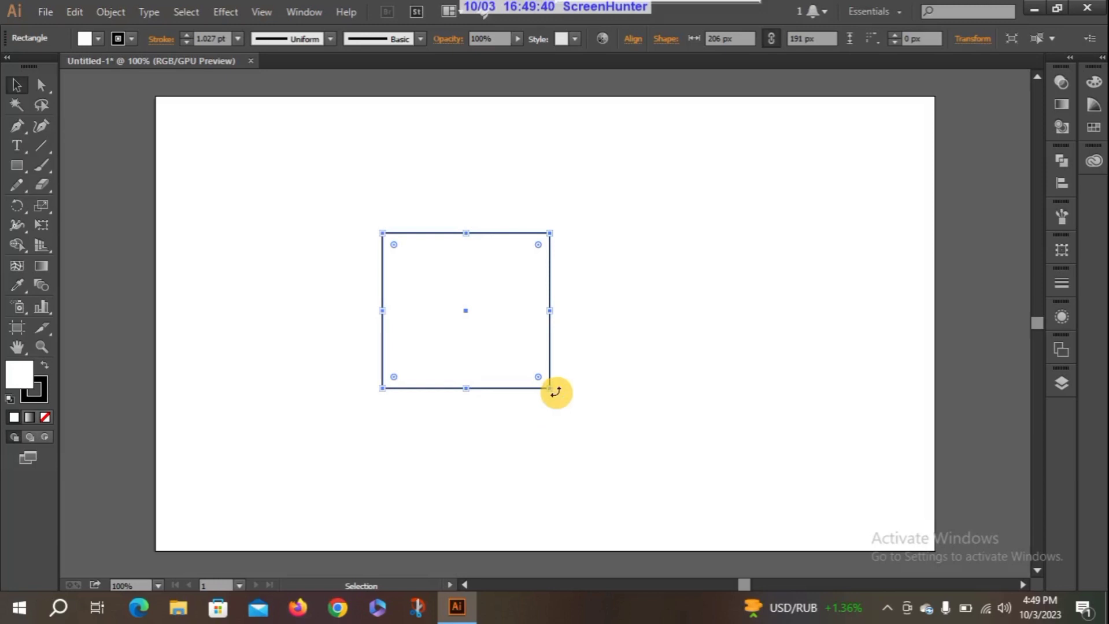
# Rotate the rectangle counterclockwise by its lower-right corner, and delete it.
pyautogui.moveTo(555, 393); pyautogui.dragTo(626, 348)
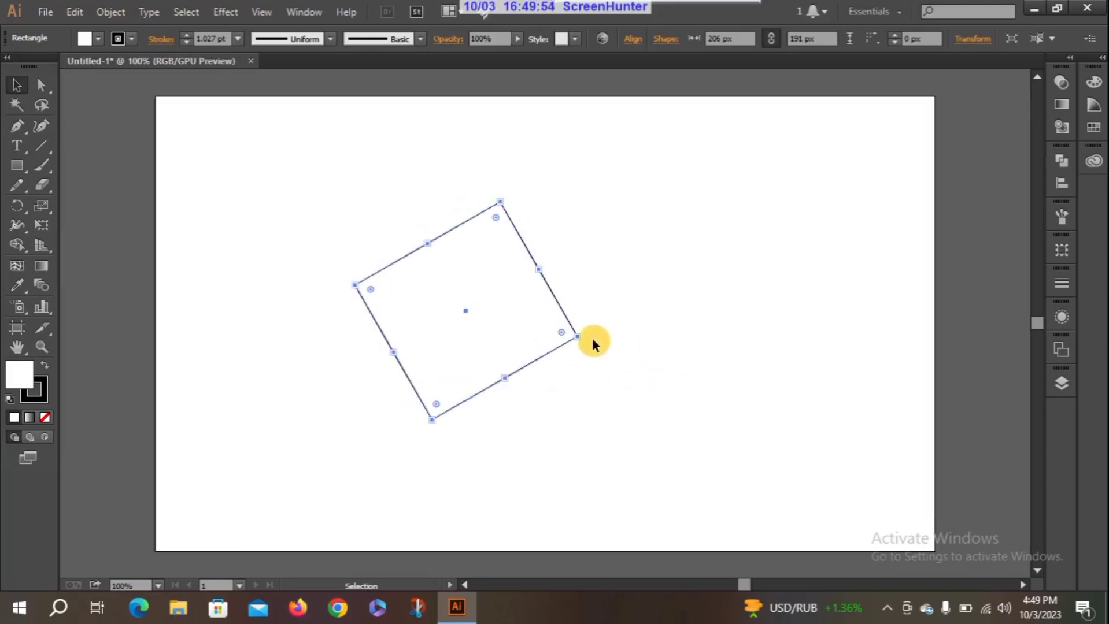
pyautogui.moveTo(504, 302); pyautogui.dragTo(525, 314)
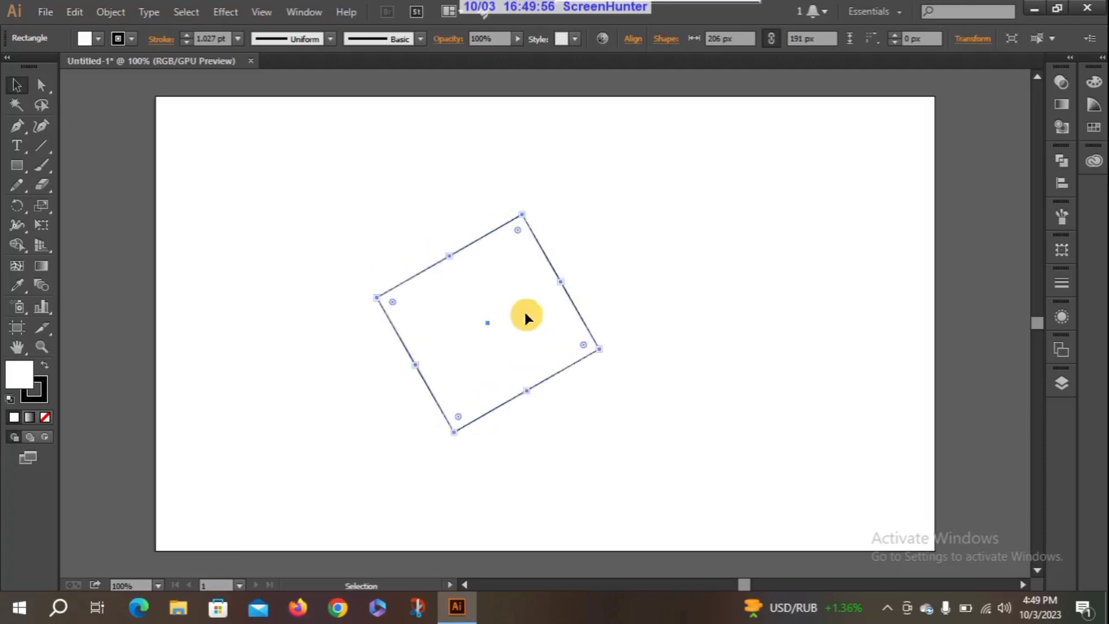
pyautogui.press('Delete')
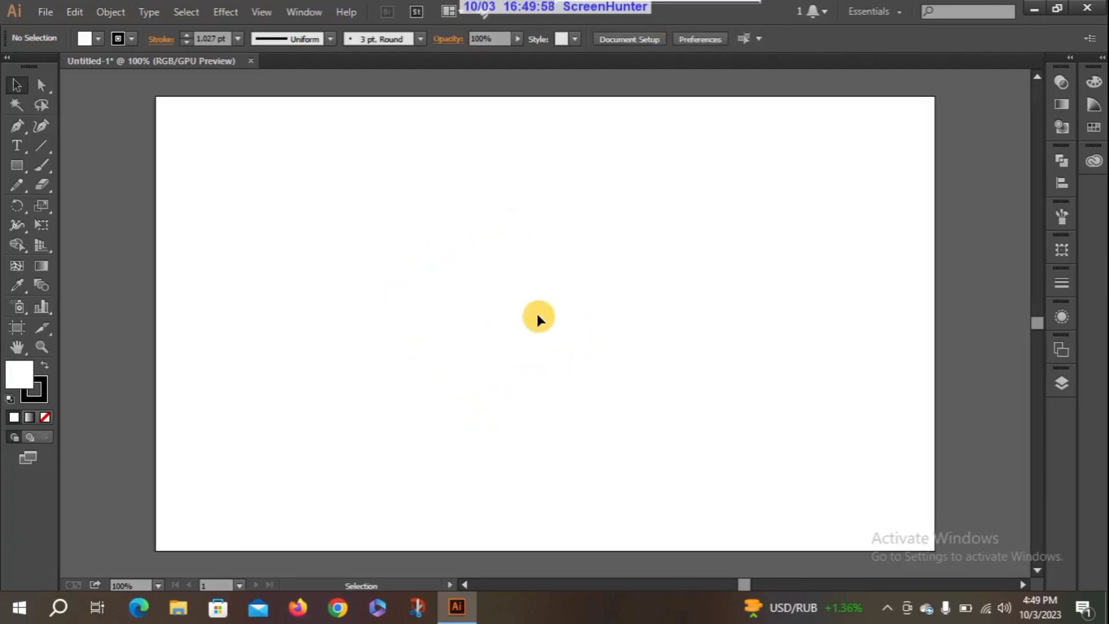
# Draw a rectangle about 229 x 182 px in the artboard's upper-left area and rotate it 45° counterclockwise.
pyautogui.click(17, 165)
pyautogui.moveTo(315, 171); pyautogui.dragTo(500, 318)
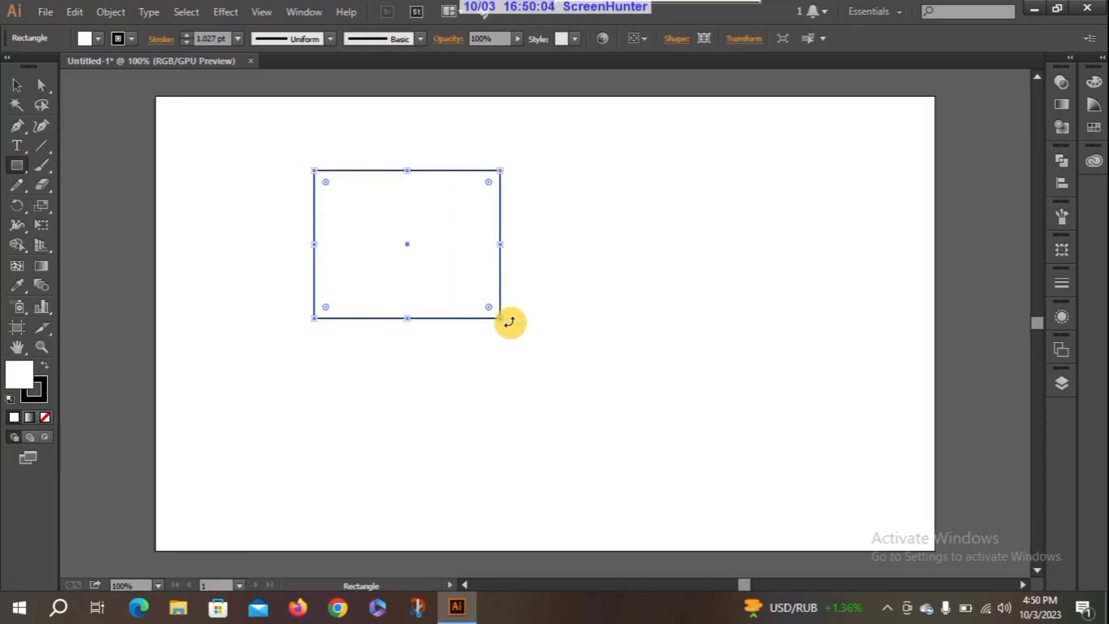
pyautogui.moveTo(509, 322); pyautogui.dragTo(532, 252)
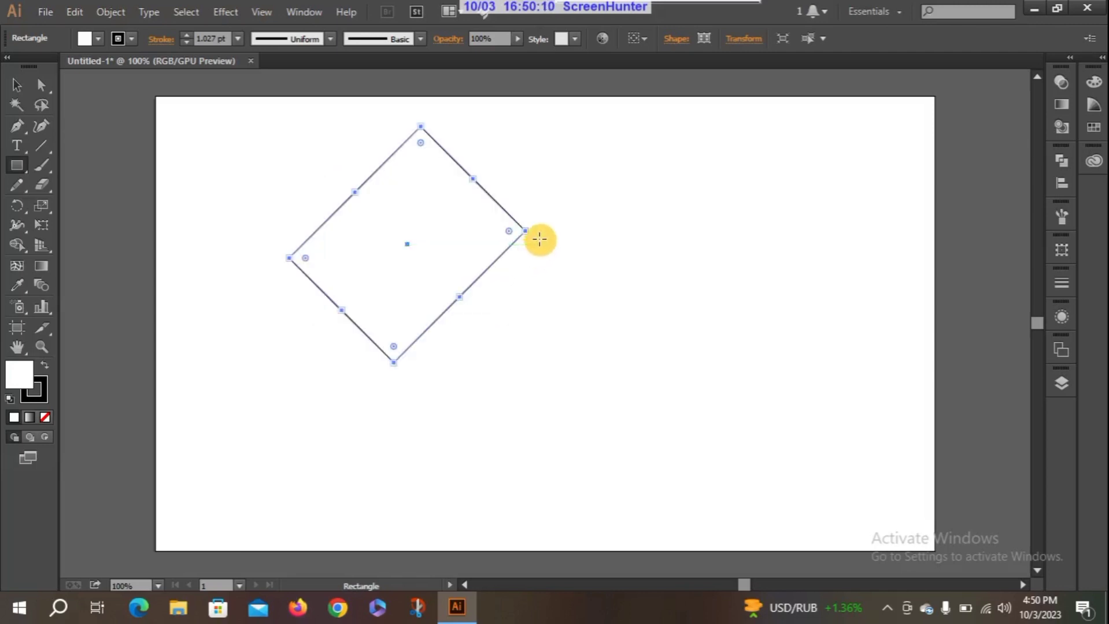
pyautogui.moveTo(540, 237); pyautogui.dragTo(476, 172)
pyautogui.press('Delete')
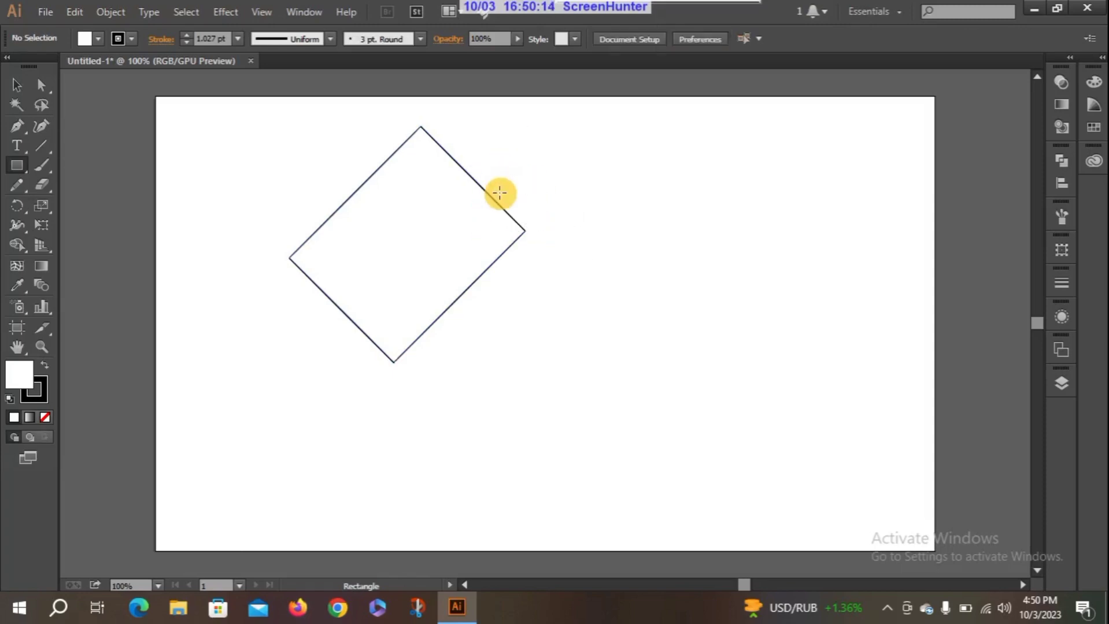
pyautogui.click(439, 238)
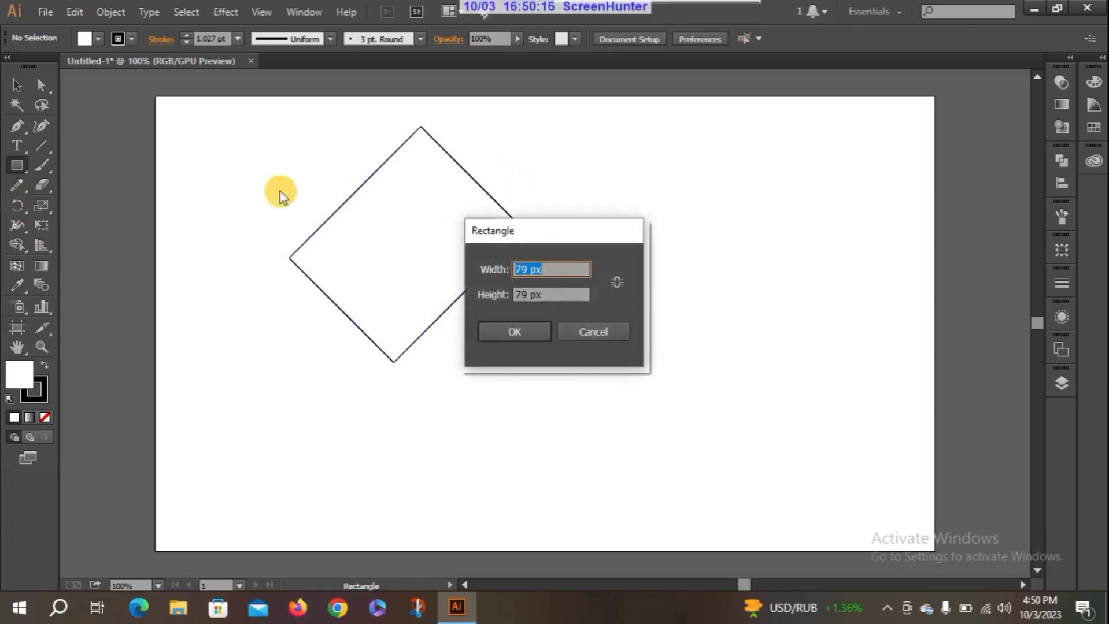
pyautogui.click(585, 330)
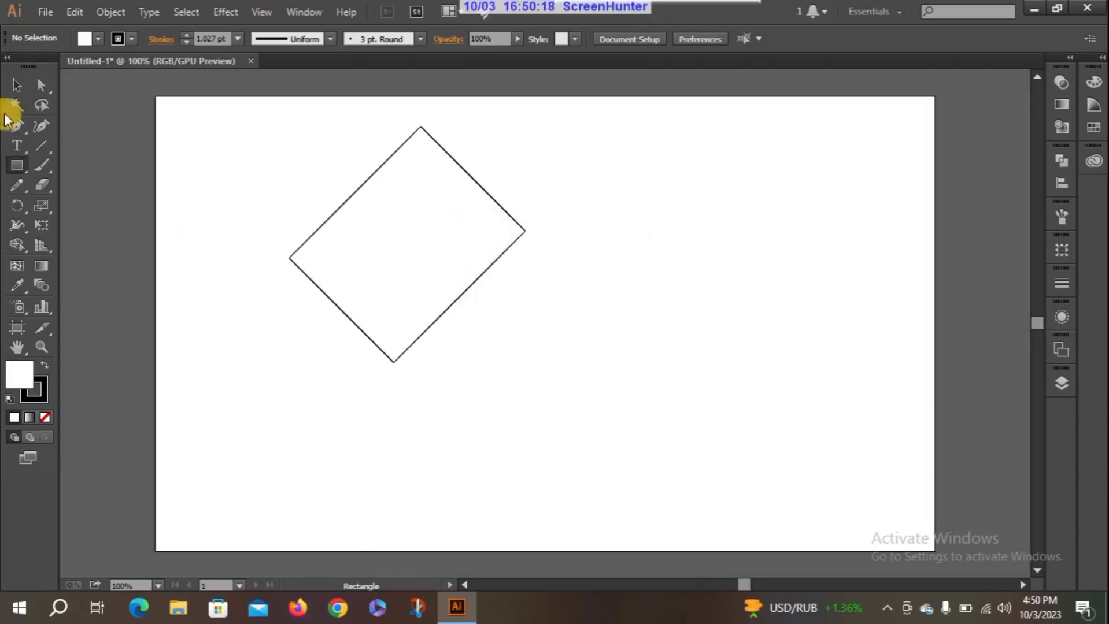
# Rotate the tilted rectangle a further 45° counterclockwise so it stands upright, and enlarge it from its lower-right corner.
pyautogui.click(19, 90)
pyautogui.click(492, 199)
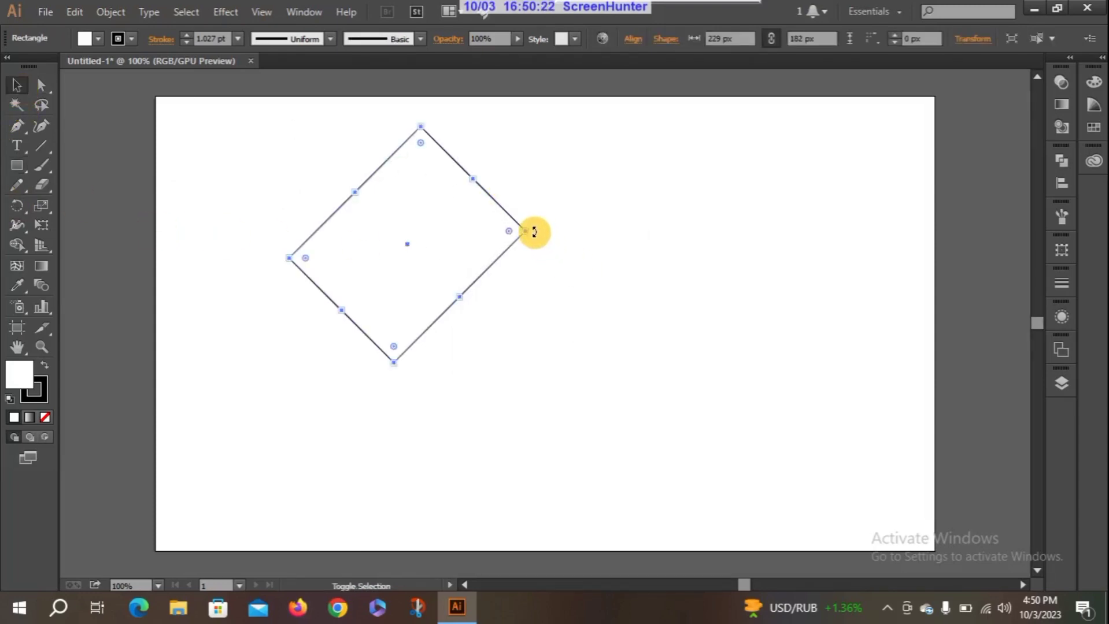
pyautogui.moveTo(534, 232); pyautogui.dragTo(494, 144)
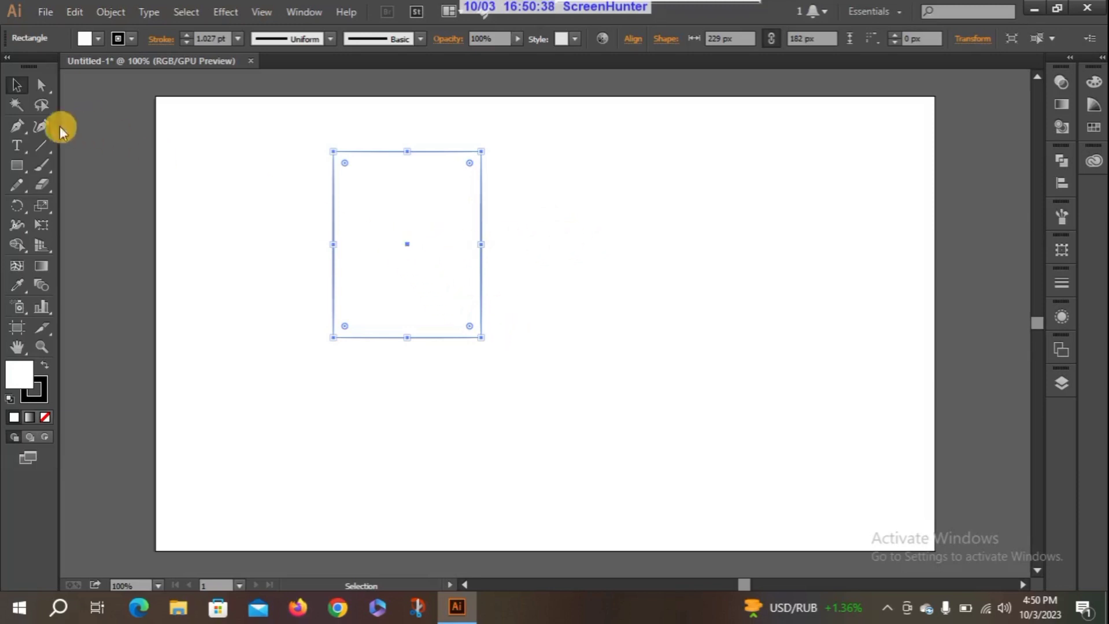
pyautogui.moveTo(481, 337)
pyautogui.mouseDown()
pyautogui.moveTo(667, 432)
pyautogui.moveTo(426, 228)
pyautogui.moveTo(581, 337)
pyautogui.moveTo(646, 402)
pyautogui.moveTo(537, 365)
pyautogui.moveTo(508, 235)
pyautogui.moveTo(747, 241)
pyautogui.moveTo(642, 440)
pyautogui.moveTo(584, 356)
pyautogui.moveTo(602, 372)
pyautogui.moveTo(543, 249)
pyautogui.moveTo(566, 231)
pyautogui.moveTo(683, 240)
pyautogui.moveTo(624, 450)
pyautogui.moveTo(624, 376)
pyautogui.moveTo(601, 364)
pyautogui.mouseUp()
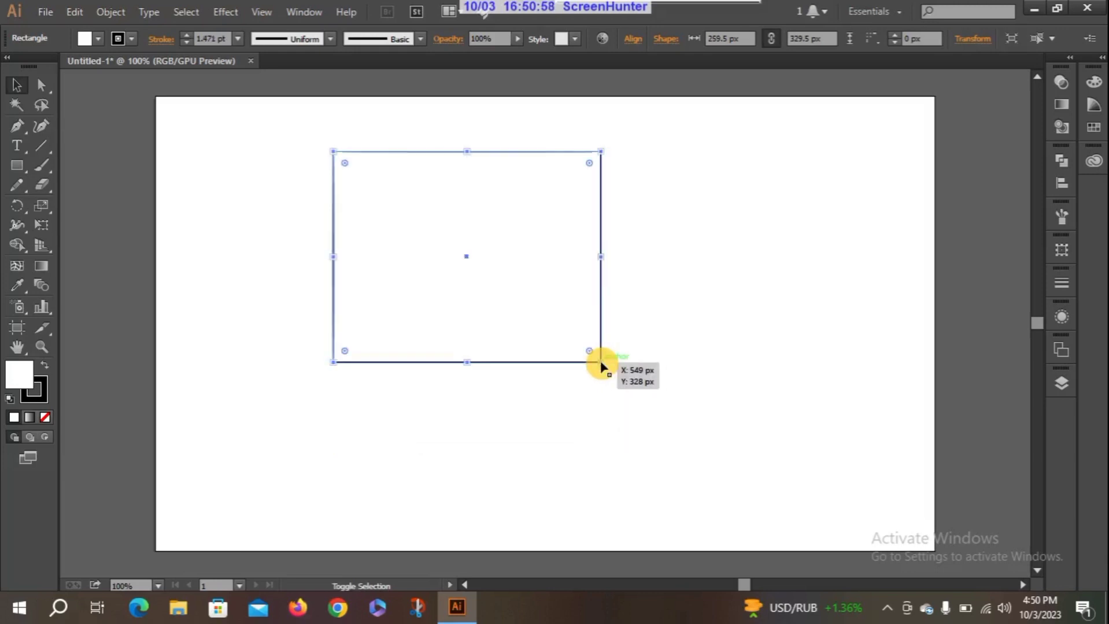
pyautogui.moveTo(601, 364); pyautogui.dragTo(667, 443)
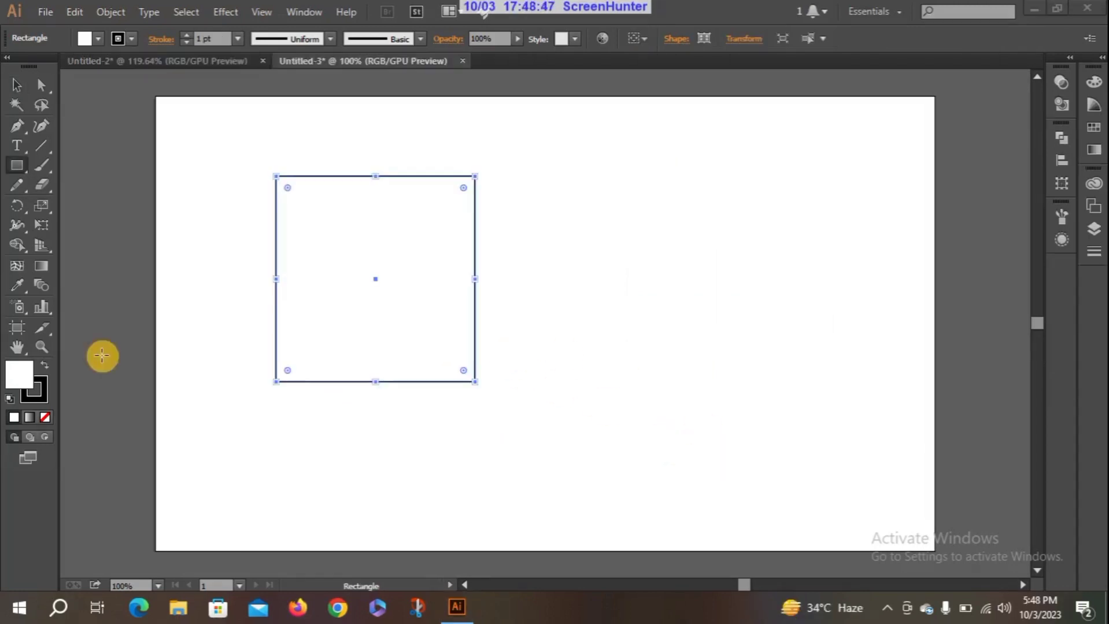
# Magnify the artboard to about 220% with the Zoom tool, and scroll the rectangle into view.
pyautogui.click(43, 344)
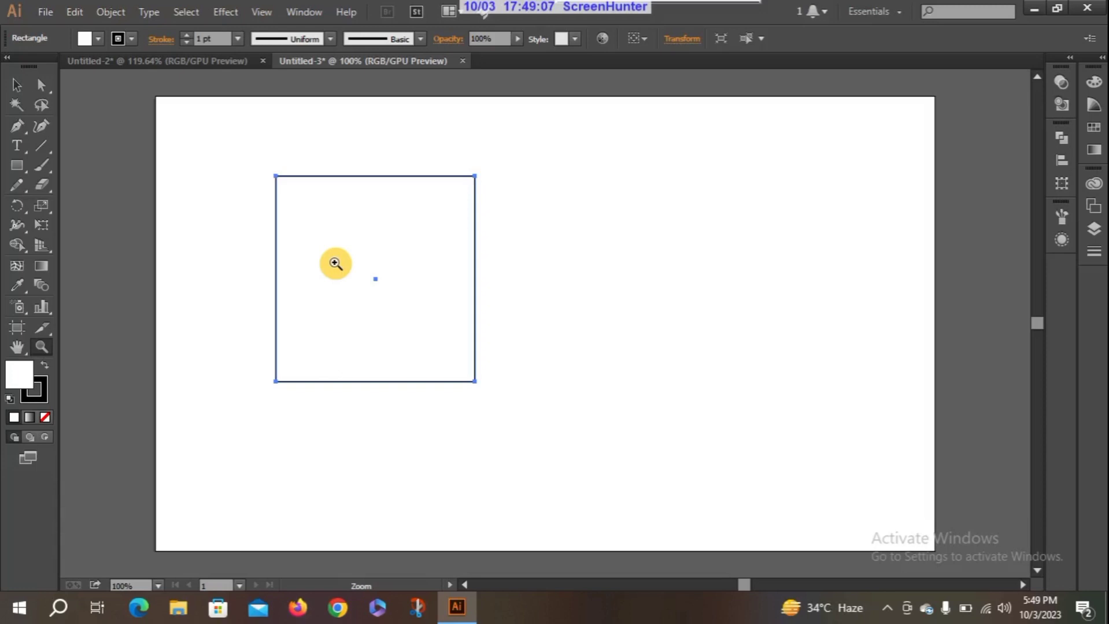
pyautogui.moveTo(335, 263); pyautogui.dragTo(359, 198)
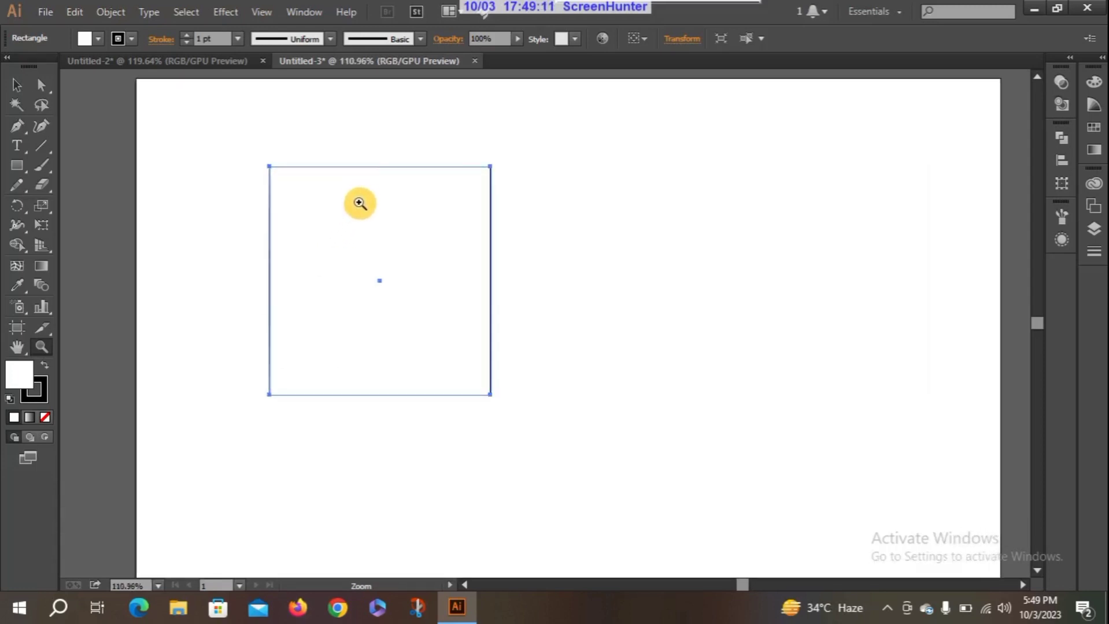
pyautogui.click(359, 208)
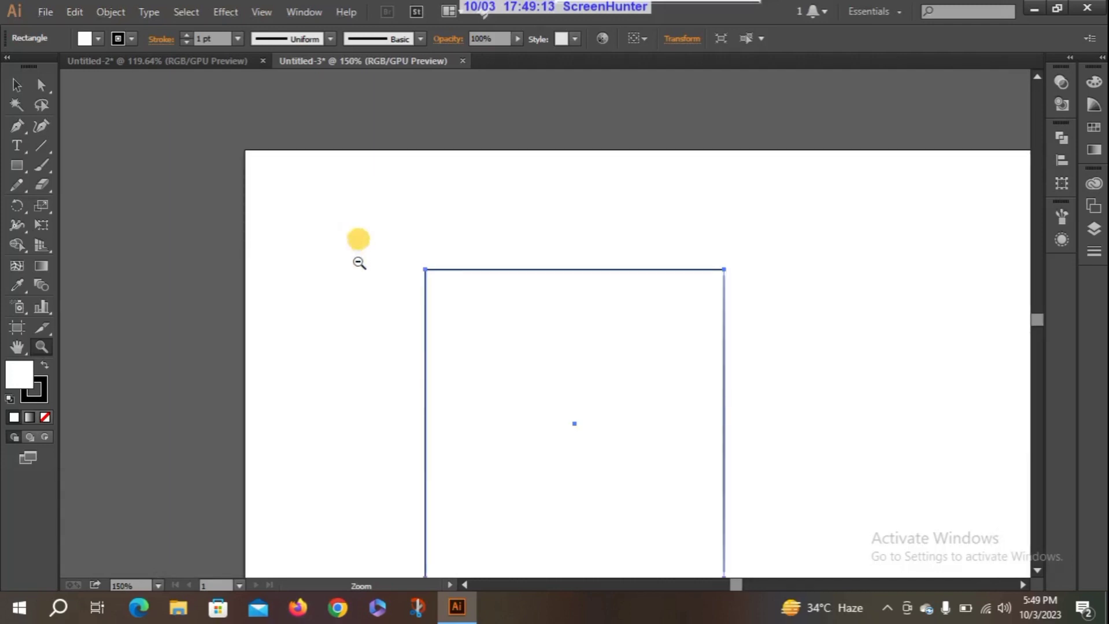
pyautogui.click(362, 282)
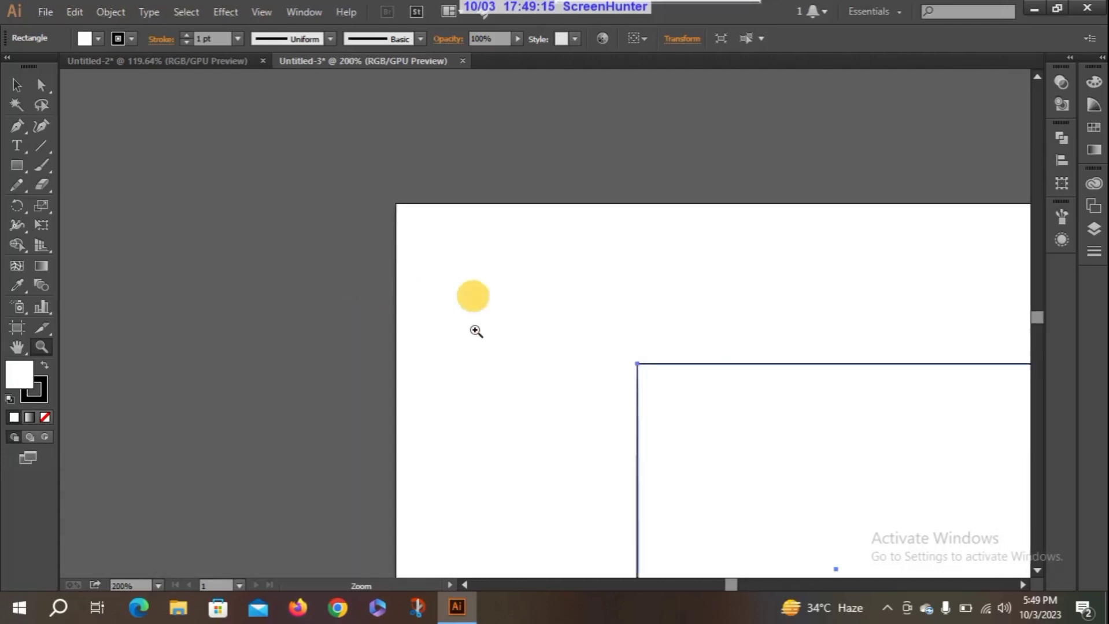
pyautogui.moveTo(478, 344)
pyautogui.mouseDown()
pyautogui.moveTo(503, 442)
pyautogui.moveTo(493, 343)
pyautogui.mouseUp()
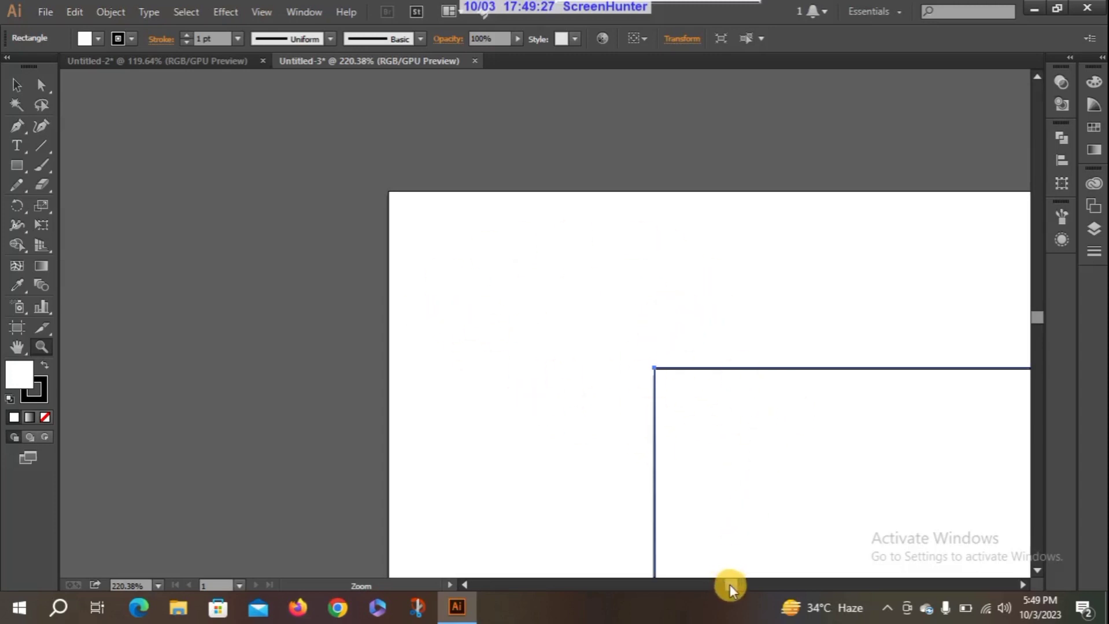
pyautogui.moveTo(730, 585); pyautogui.dragTo(738, 583)
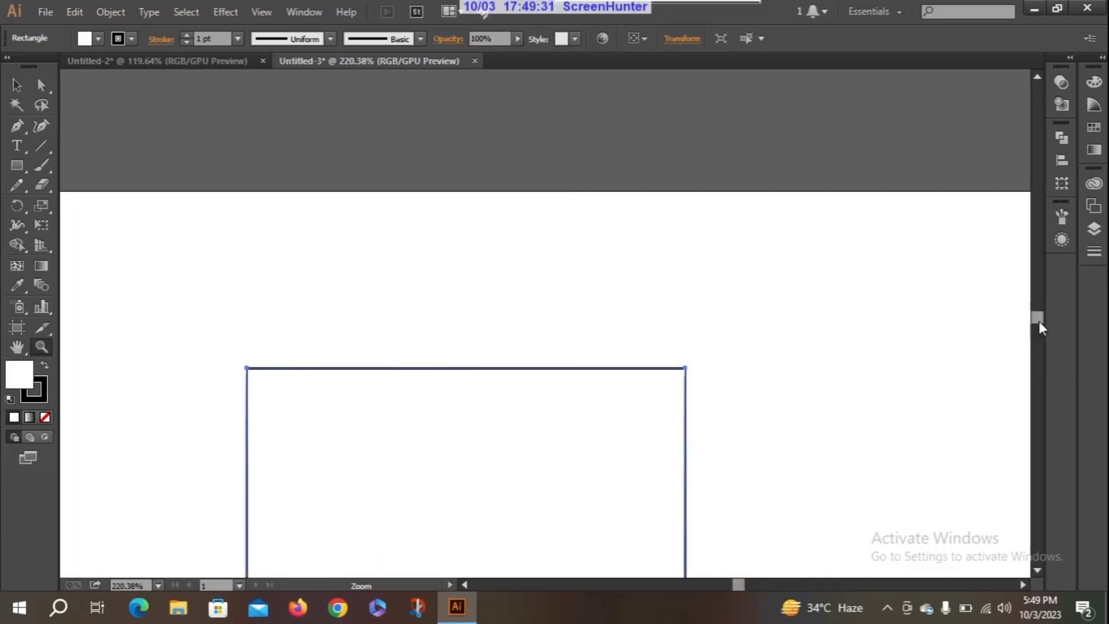
pyautogui.moveTo(1039, 321); pyautogui.dragTo(1038, 322)
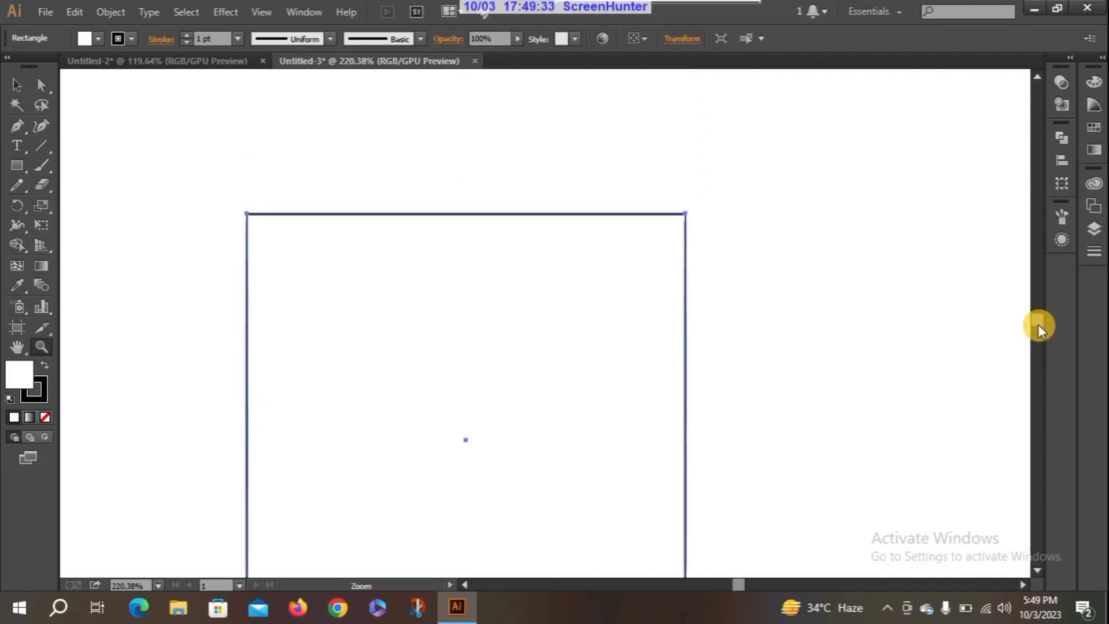
# Pan around the magnified rectangle with the Hand tool to examine its different areas.
pyautogui.click(18, 351)
pyautogui.click(35, 349)
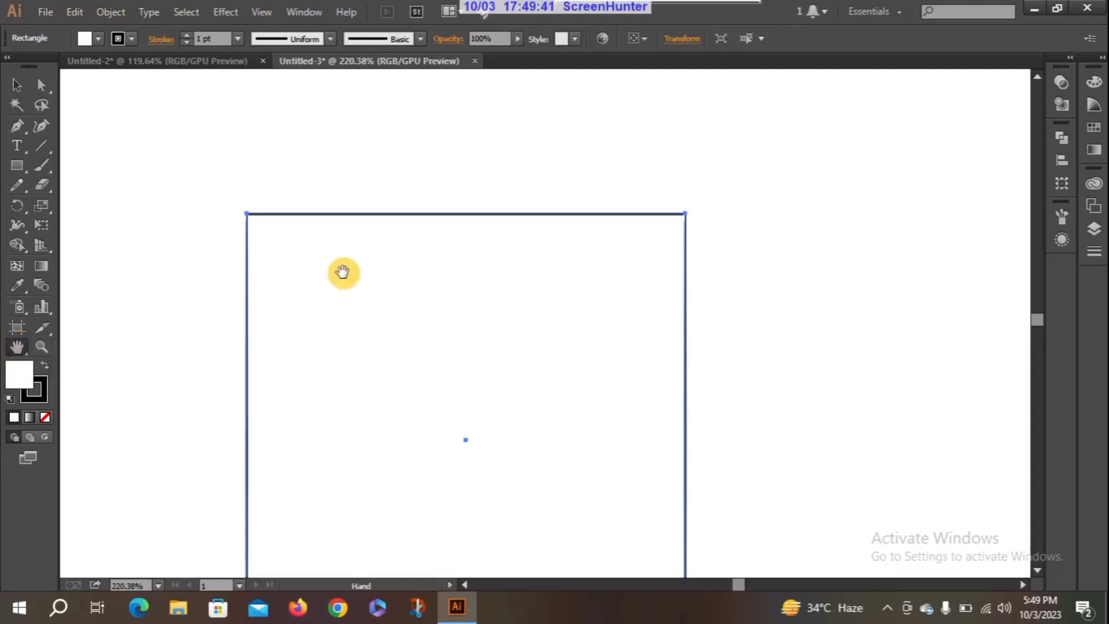
pyautogui.moveTo(401, 266); pyautogui.dragTo(165, 215)
pyautogui.moveTo(298, 225); pyautogui.dragTo(305, 103)
pyautogui.moveTo(314, 209); pyautogui.dragTo(520, 250)
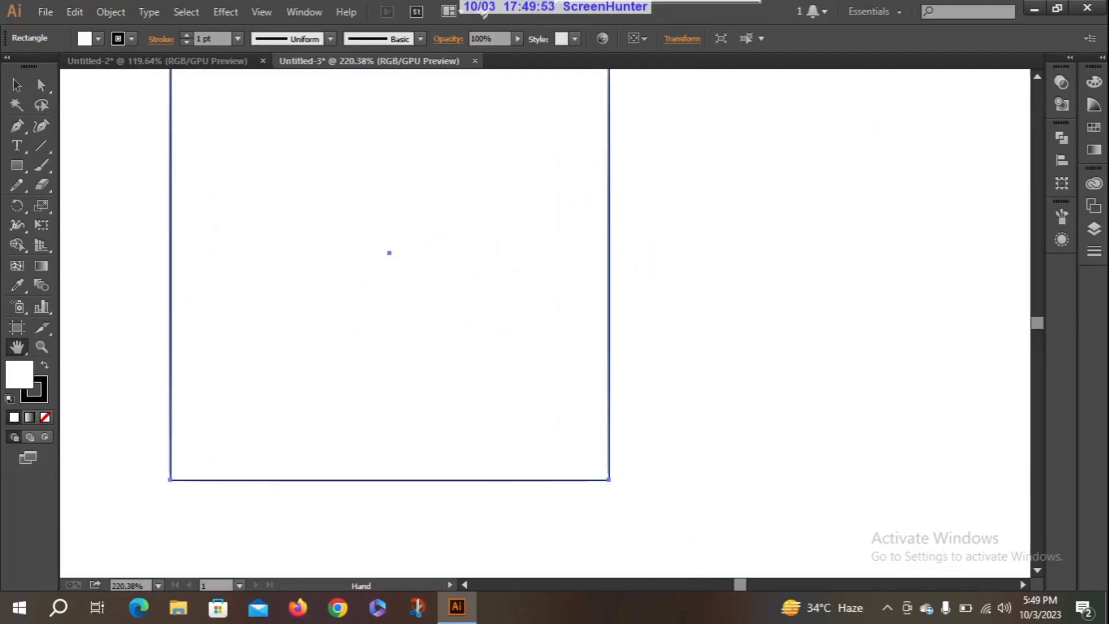
# Fit Artboard 1 in the window from the artboard list, and center it in the view with the Hand tool.
pyautogui.click(1102, 62)
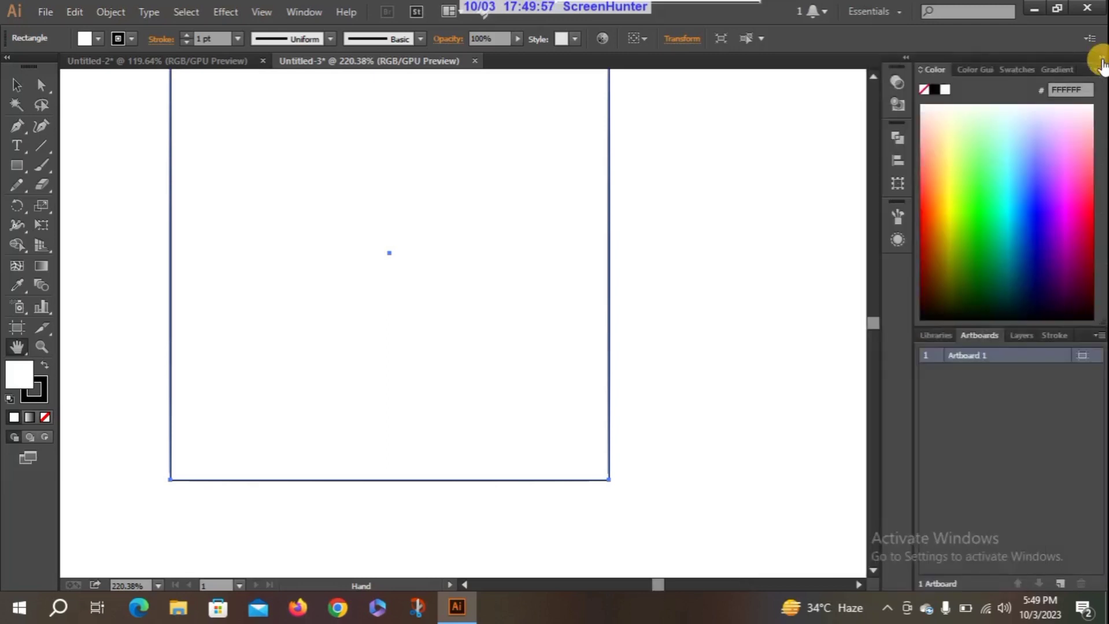
pyautogui.doubleClick(974, 361)
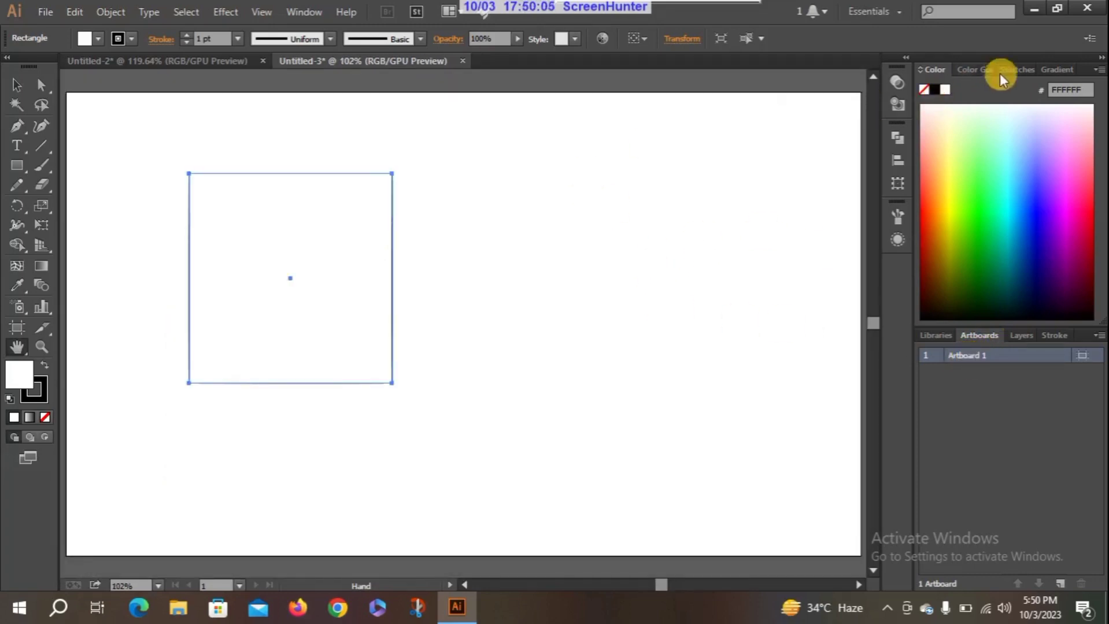
pyautogui.click(1101, 61)
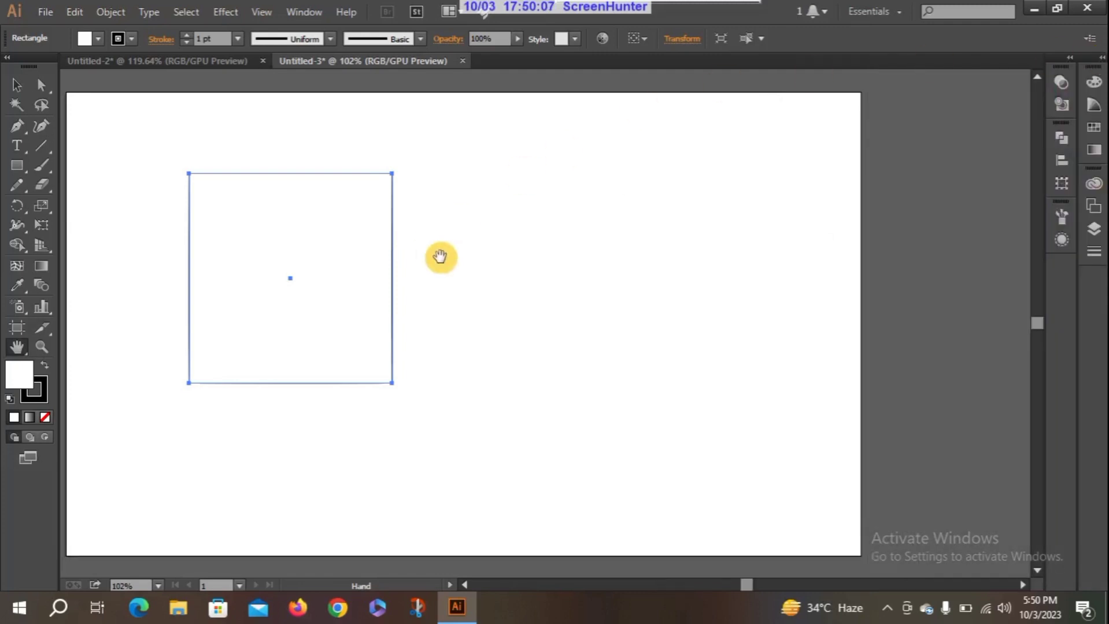
pyautogui.moveTo(580, 269); pyautogui.dragTo(632, 261)
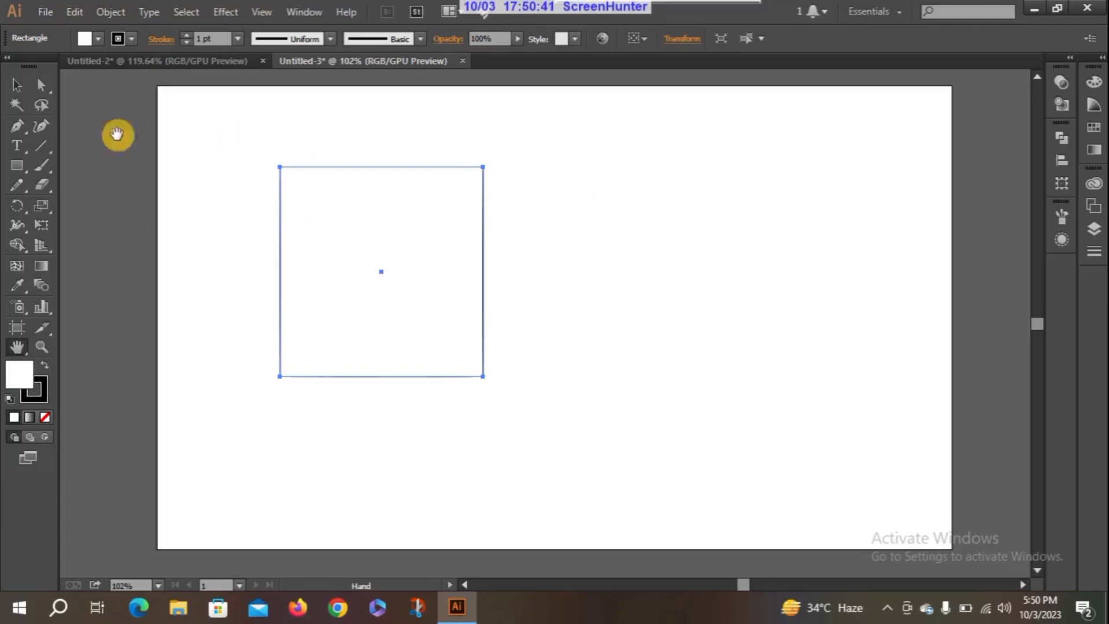
# Duplicate the rectangle horizontally to its right with a small gap, and repeat the copy for a row of three rectangles.
pyautogui.click(16, 86)
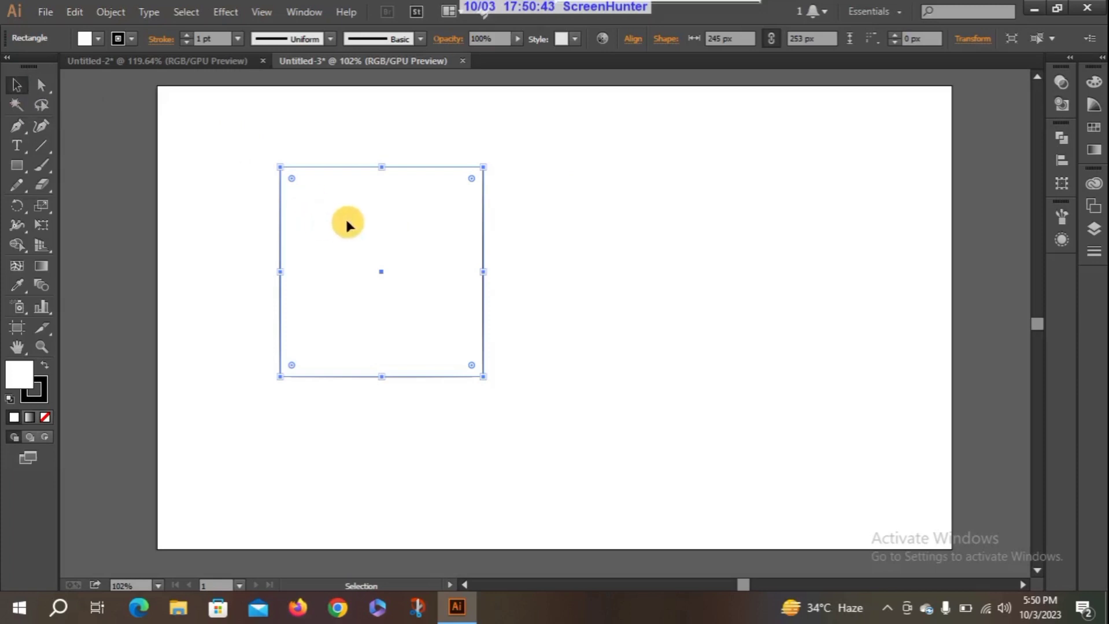
pyautogui.moveTo(347, 224); pyautogui.dragTo(579, 225)
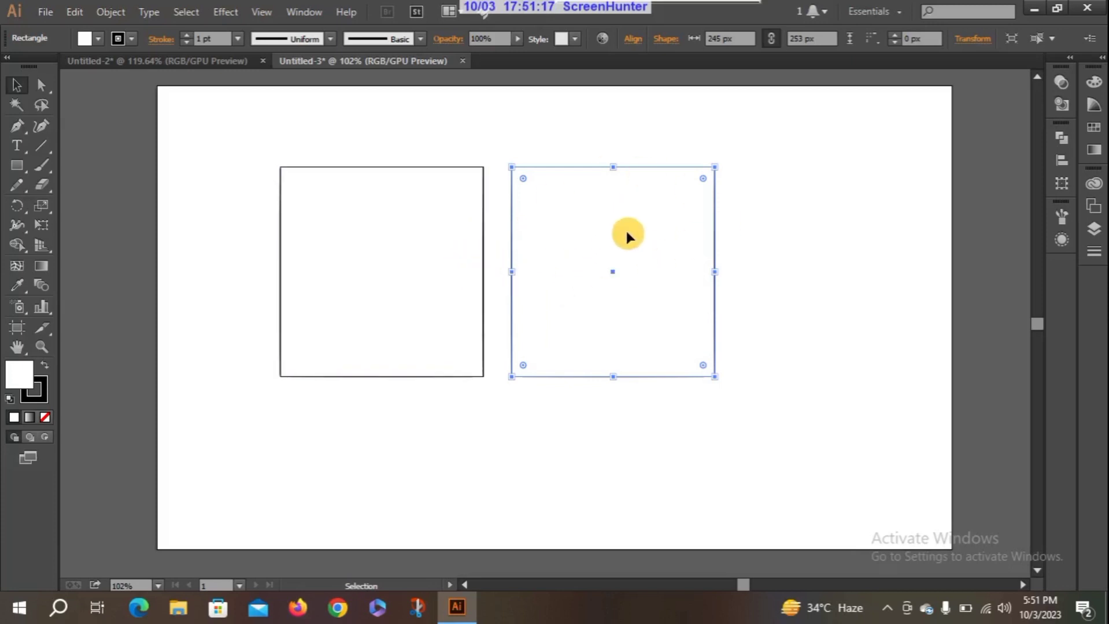
pyautogui.hotkey('ctrl', 'd')
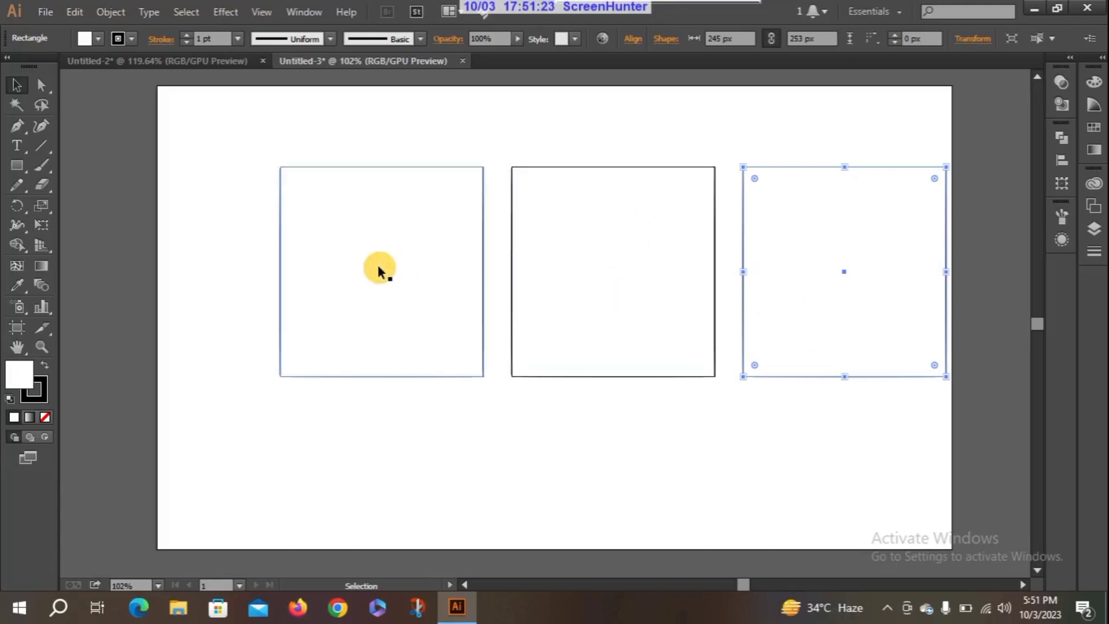
# Move the leftmost rectangle into the artboard's upper-left area, trying Transform Again once on a plain move.
pyautogui.moveTo(379, 268); pyautogui.dragTo(250, 222)
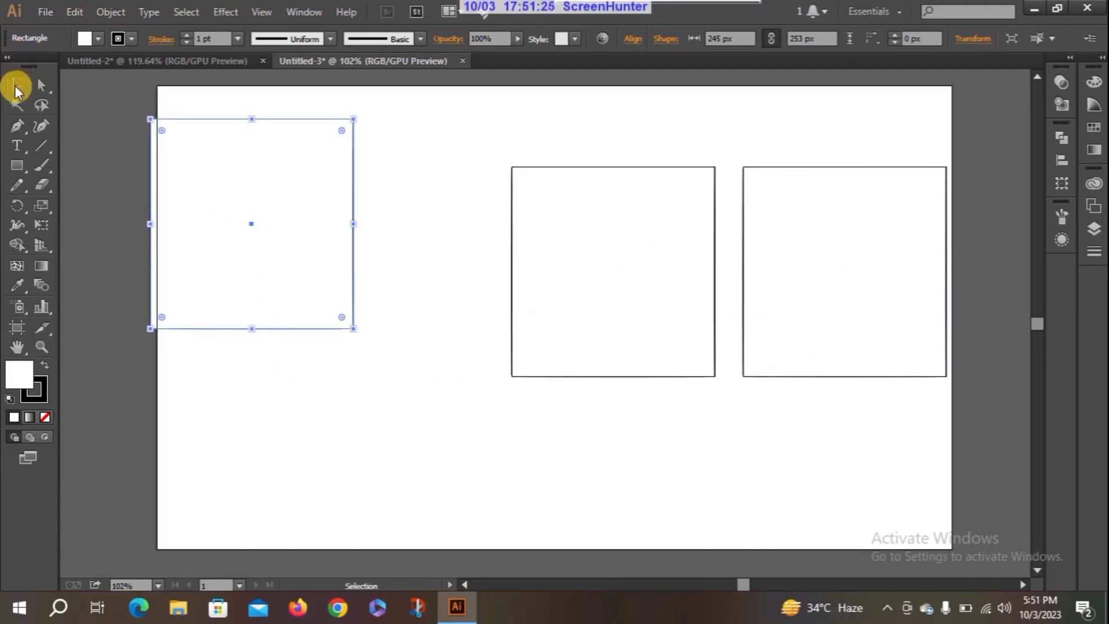
pyautogui.moveTo(295, 185); pyautogui.dragTo(383, 174)
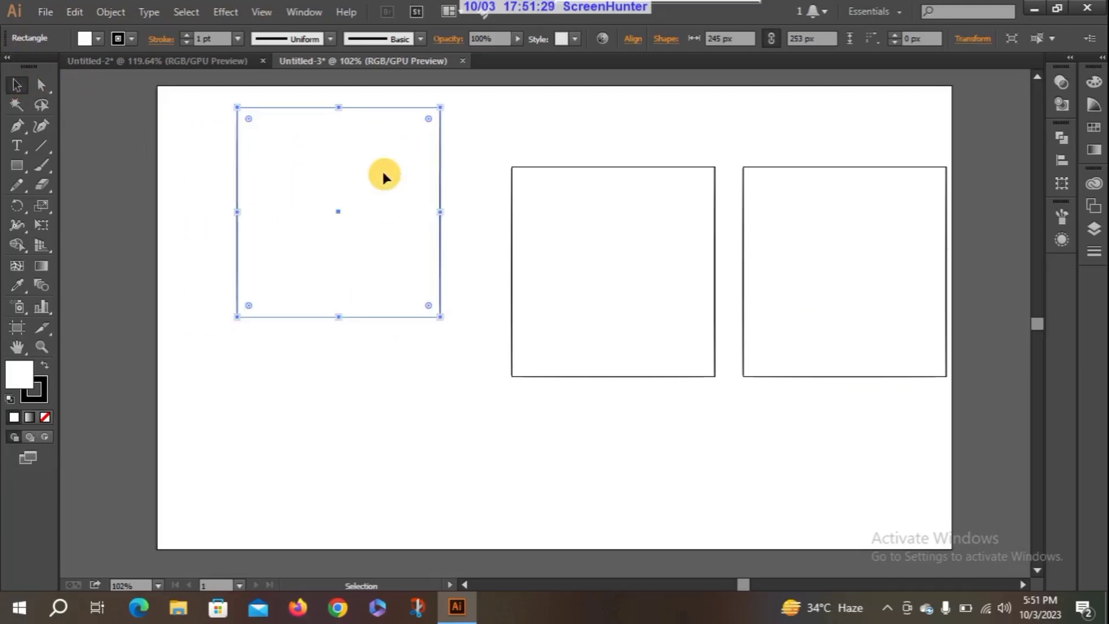
pyautogui.hotkey('ctrl', 'd')
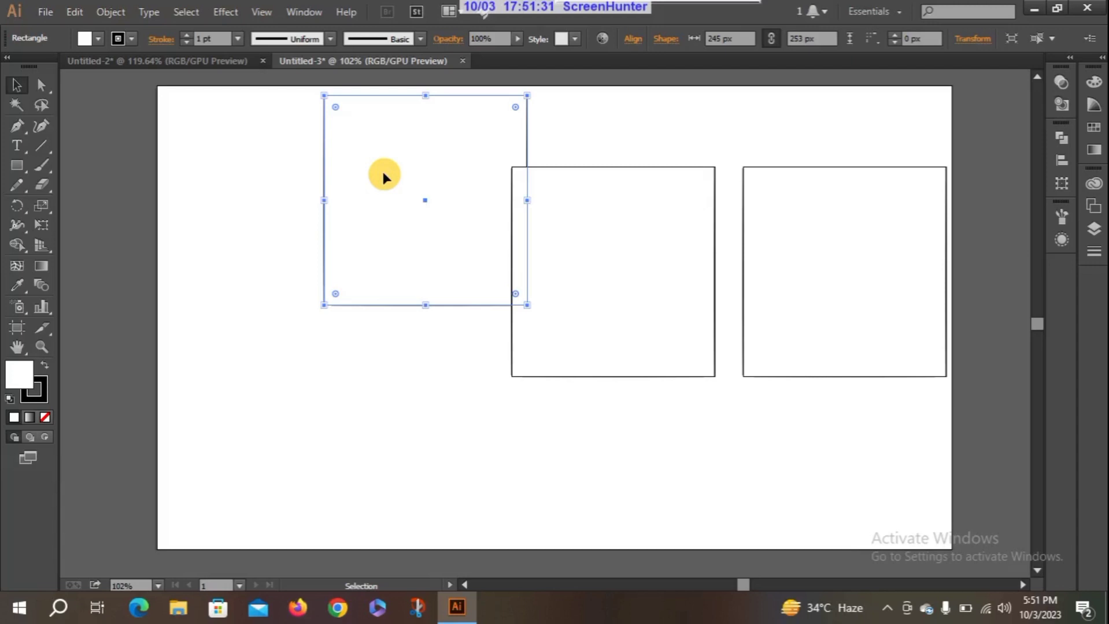
pyautogui.moveTo(383, 175); pyautogui.dragTo(297, 181)
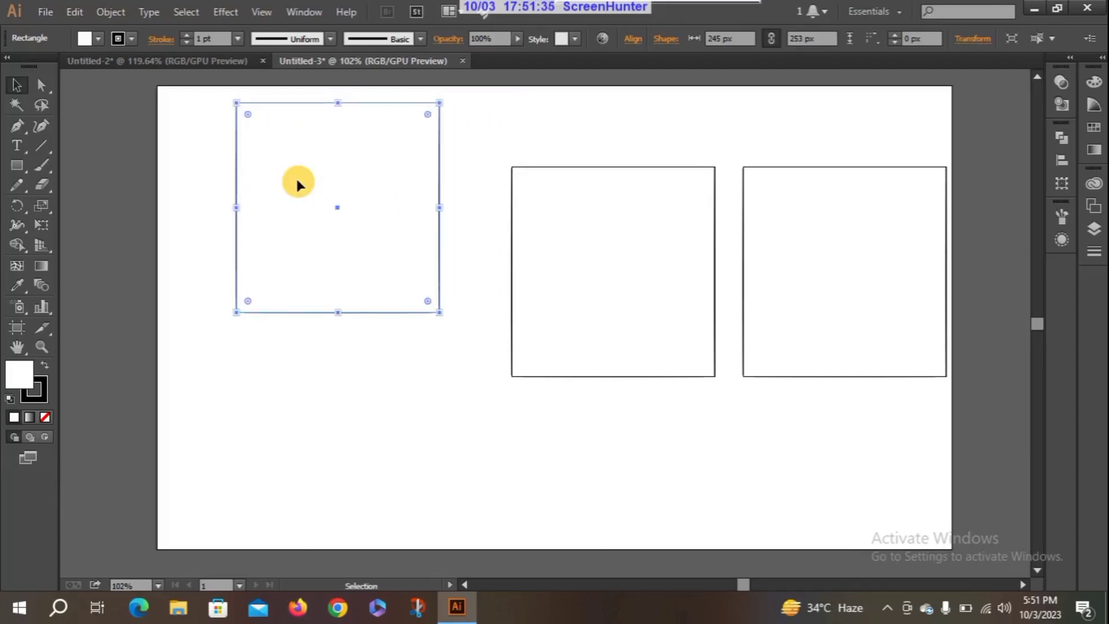
# Move the leftmost rectangle diagonally, repeat the move with Transform Again, and bring it back to the artboard's upper-left area.
pyautogui.moveTo(297, 180); pyautogui.dragTo(362, 192)
pyautogui.hotkey('ctrl', 'd')
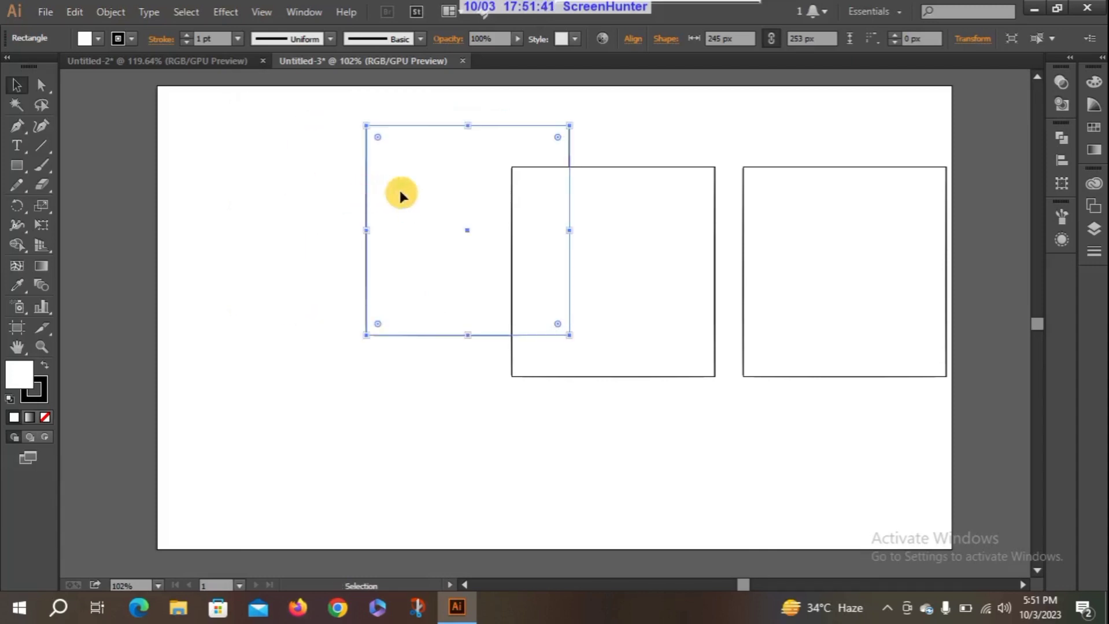
pyautogui.moveTo(428, 200); pyautogui.dragTo(300, 181)
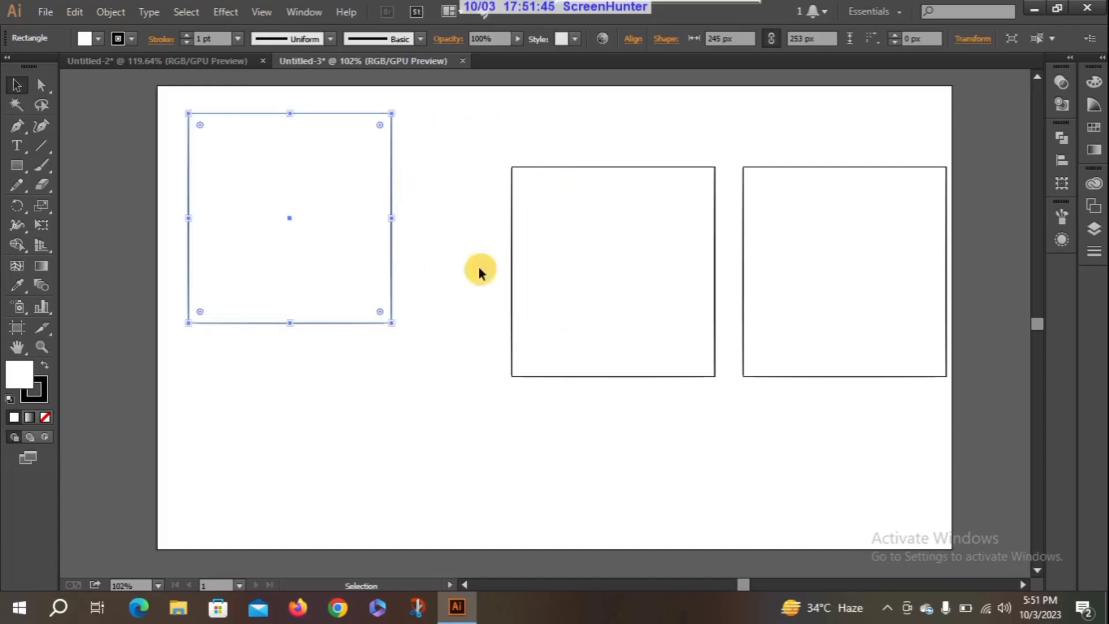
# Move the middle and rightmost rectangles up so they sit roughly level with the leftmost one.
pyautogui.moveTo(590, 273); pyautogui.dragTo(534, 238)
pyautogui.moveTo(595, 203)
pyautogui.mouseDown()
pyautogui.moveTo(586, 184)
pyautogui.moveTo(586, 196)
pyautogui.mouseUp()
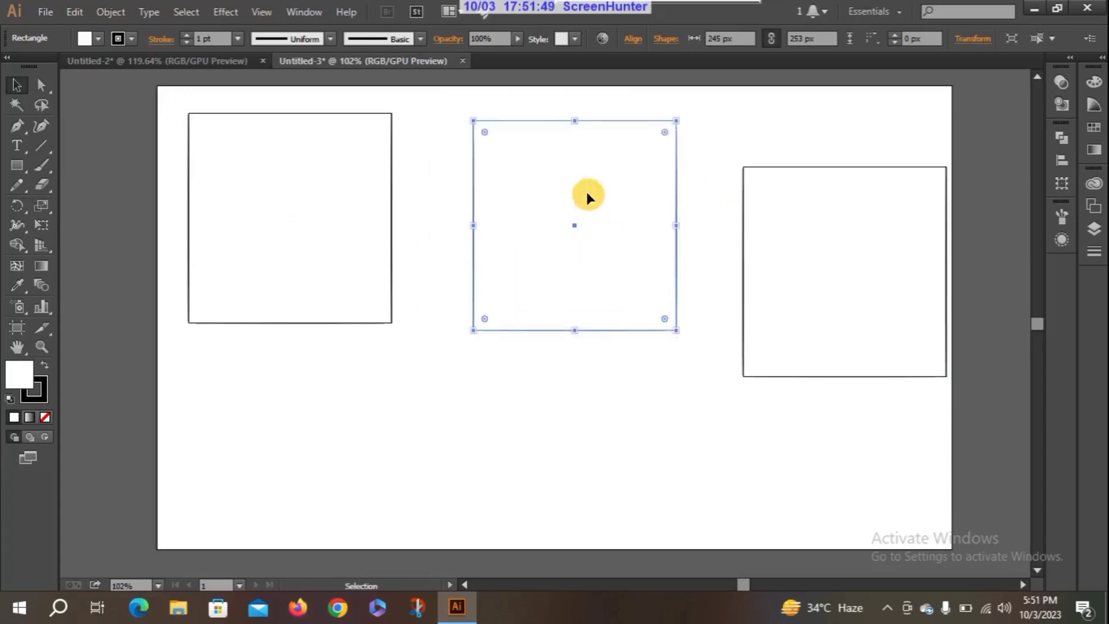
pyautogui.moveTo(841, 258); pyautogui.dragTo(828, 218)
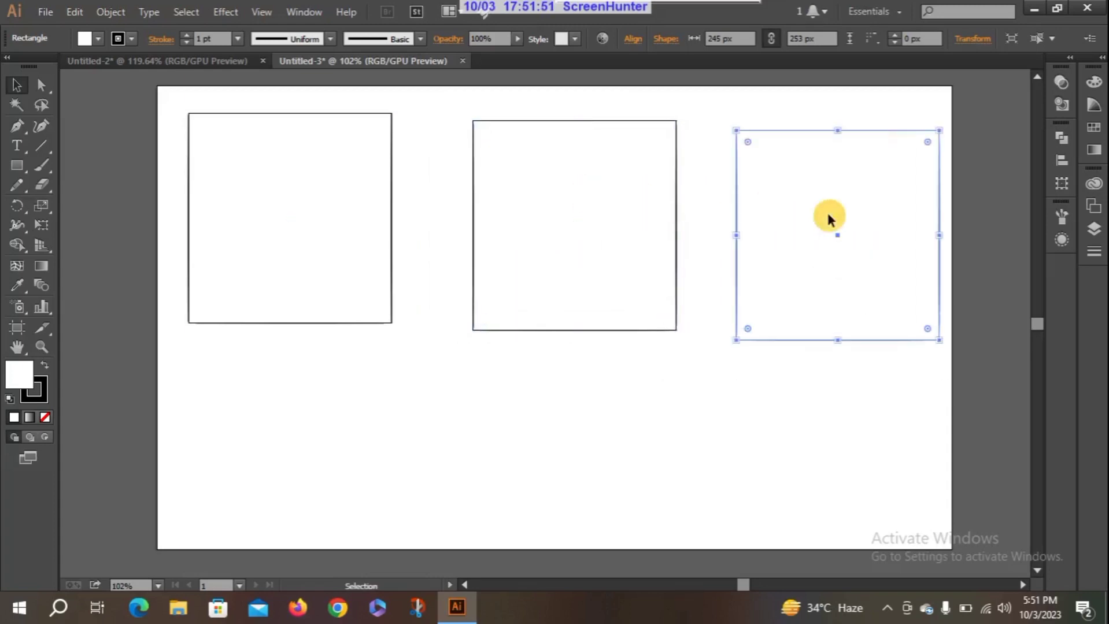
# Delete the rightmost and middle rectangles, and scale the remaining one down to about 118 × 101 px.
pyautogui.press('Delete')
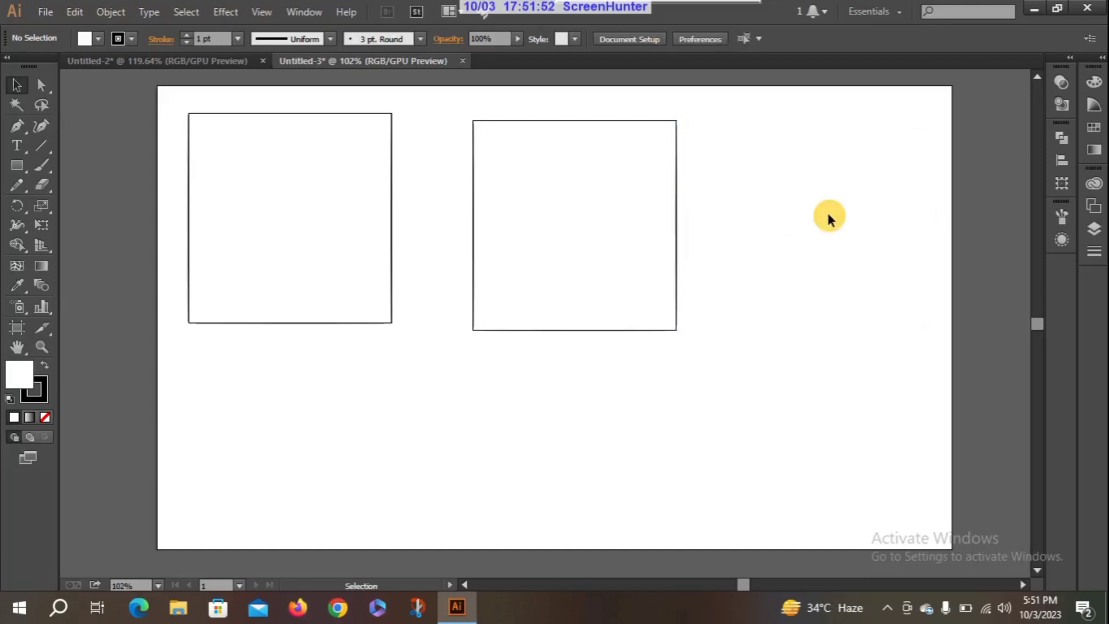
pyautogui.click(634, 214)
pyautogui.press('Delete')
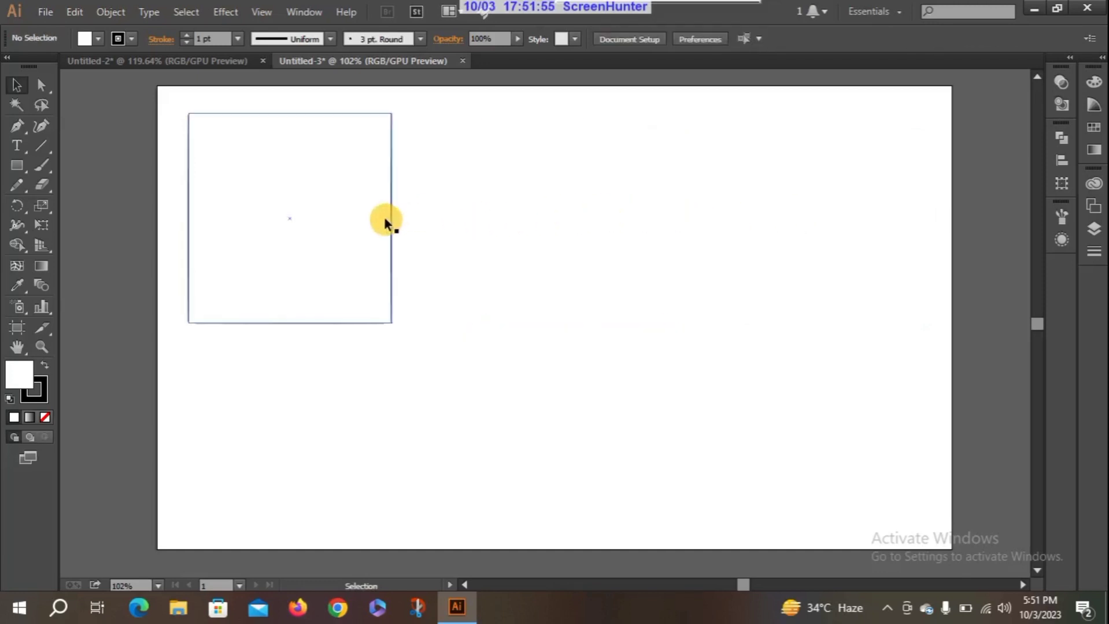
pyautogui.click(312, 188)
pyautogui.moveTo(393, 328)
pyautogui.mouseDown()
pyautogui.moveTo(285, 186)
pyautogui.moveTo(286, 197)
pyautogui.mouseUp()
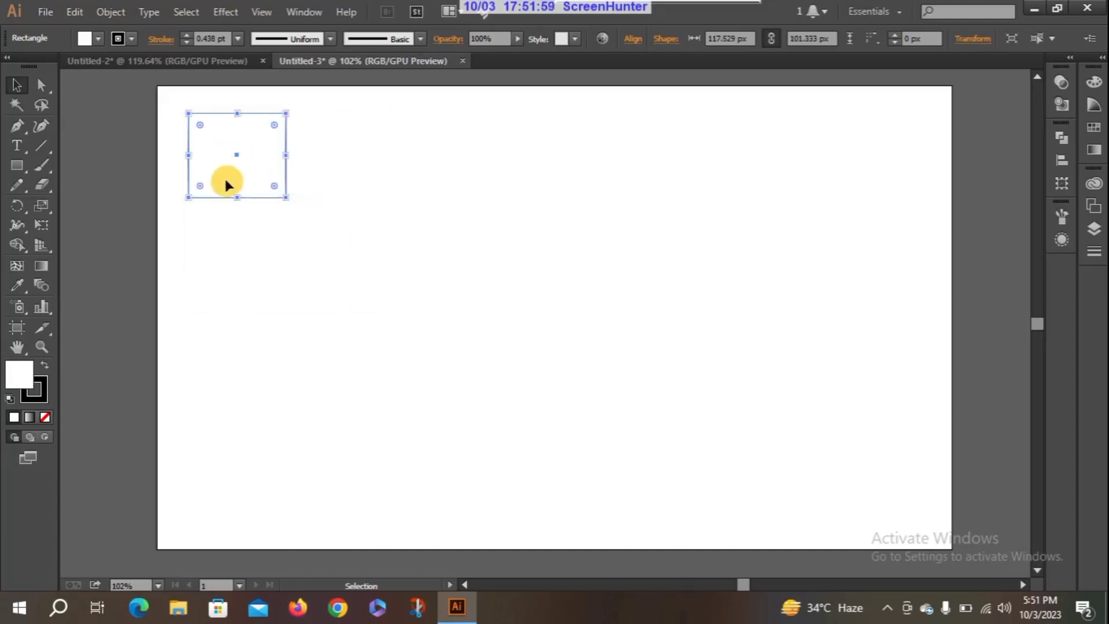
# Duplicate the small rectangle straight down with narrow gaps, using Transform Again, to build a column along the artboard's left side.
pyautogui.moveTo(222, 143); pyautogui.dragTo(225, 225)
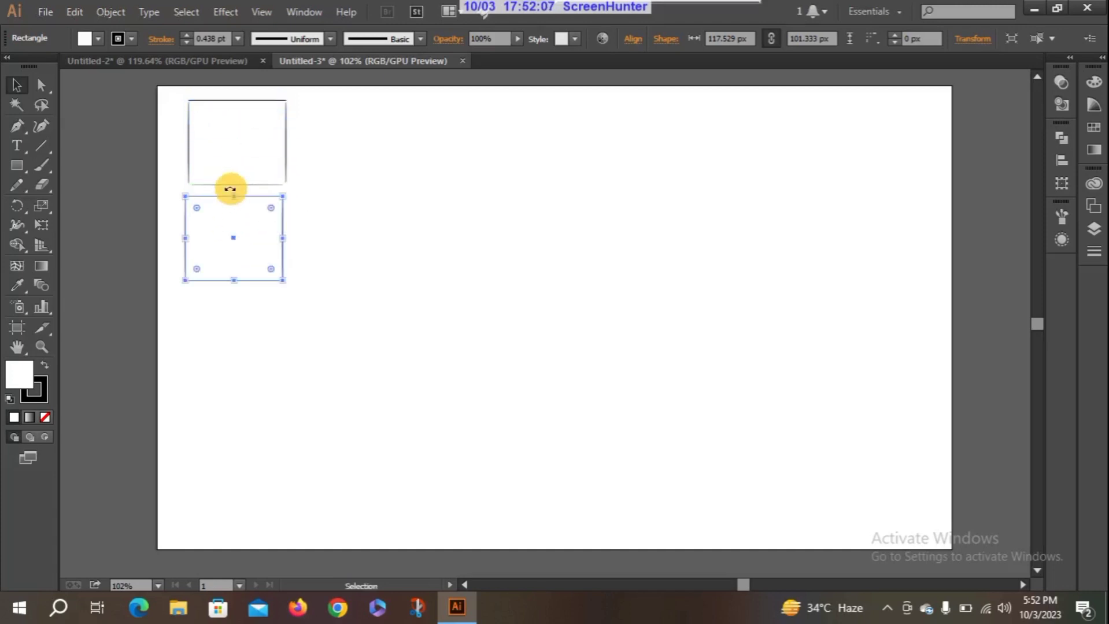
pyautogui.hotkey('ctrl', 'd')
pyautogui.press('d')
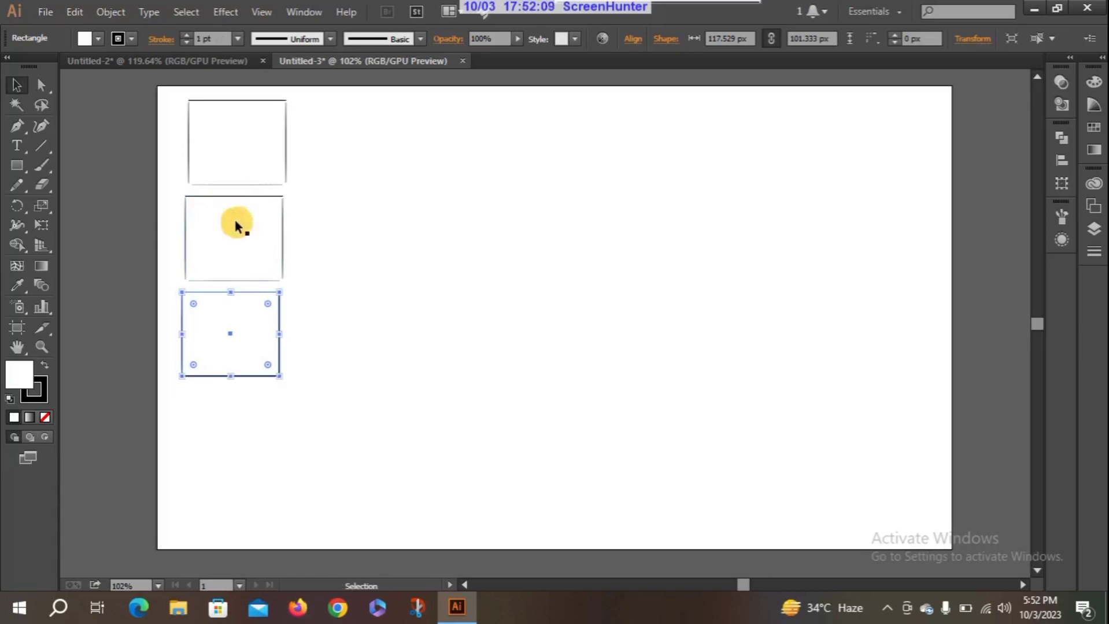
pyautogui.doubleClick(241, 326)
pyautogui.moveTo(242, 326); pyautogui.dragTo(240, 426)
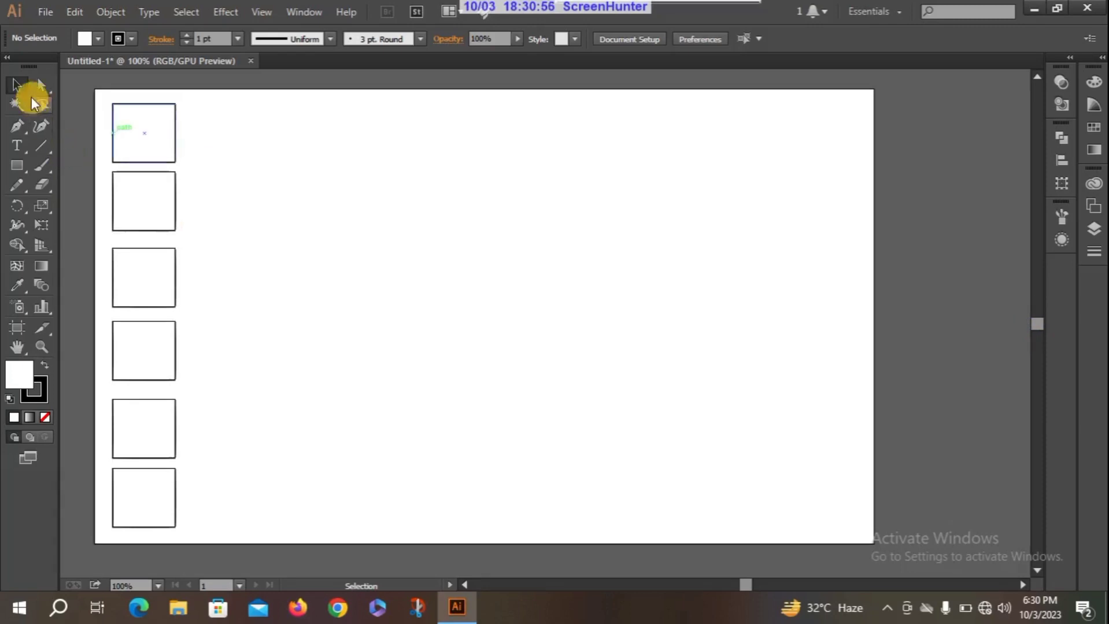
# Duplicate the whole column of six squares to its right and repeat the copy until nine columns fill the artboard.
pyautogui.moveTo(103, 98); pyautogui.dragTo(197, 535)
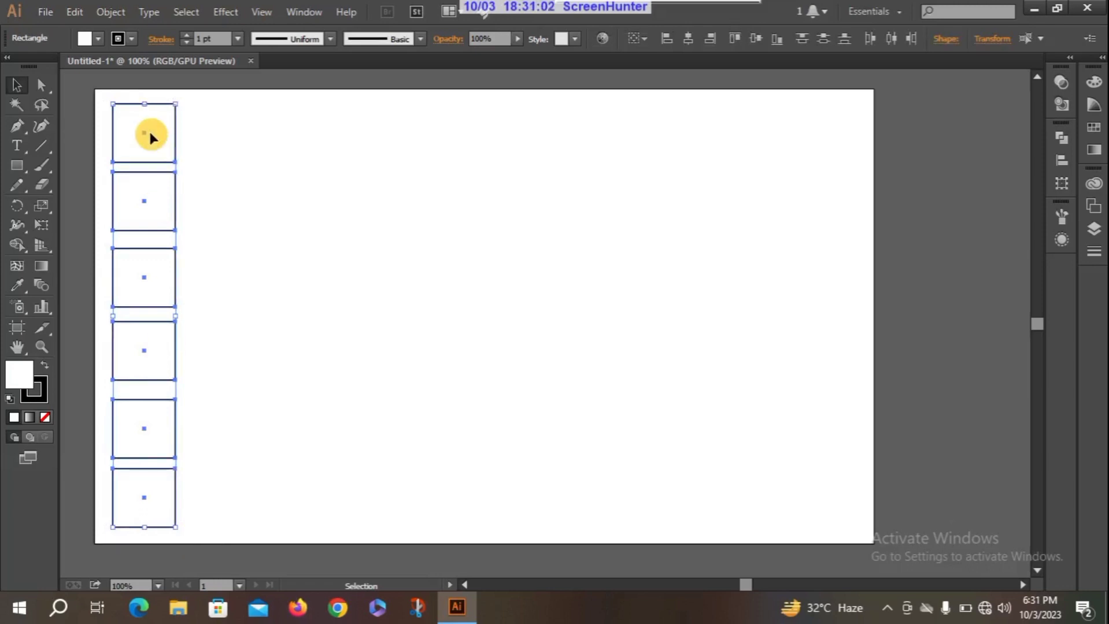
pyautogui.moveTo(150, 136); pyautogui.dragTo(235, 140)
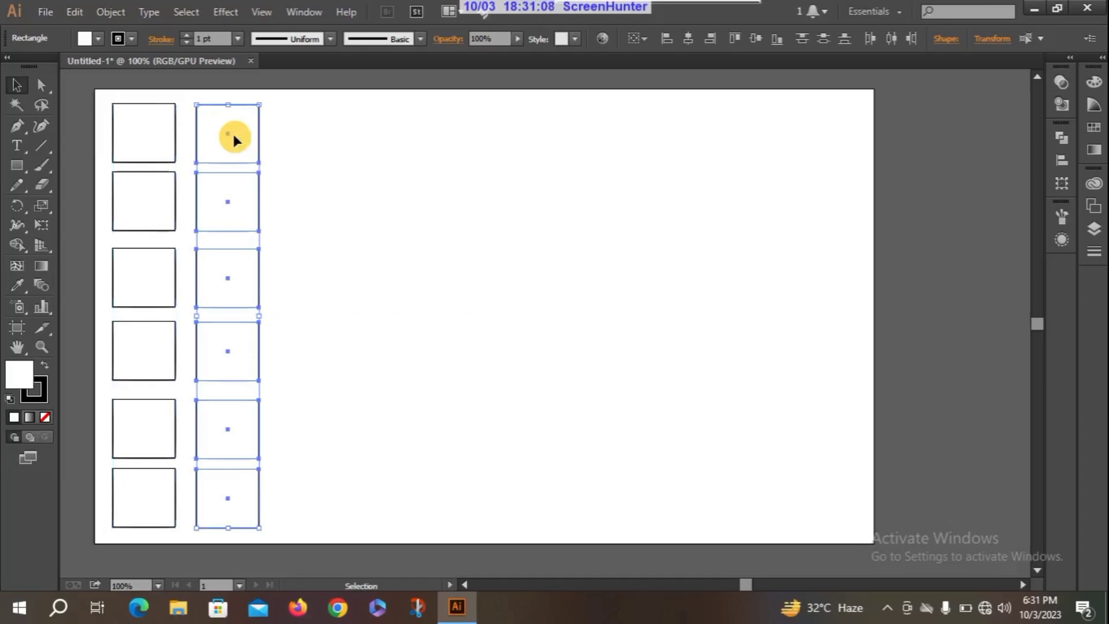
pyautogui.hotkey('ctrl', 'd')
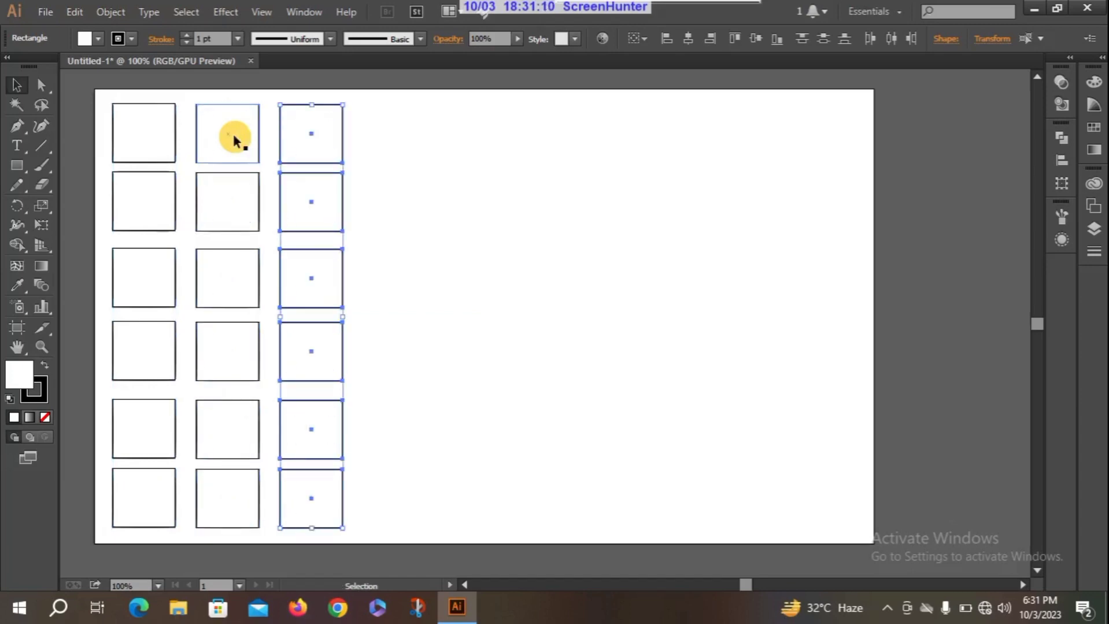
pyautogui.hotkey('ctrl', 'd')
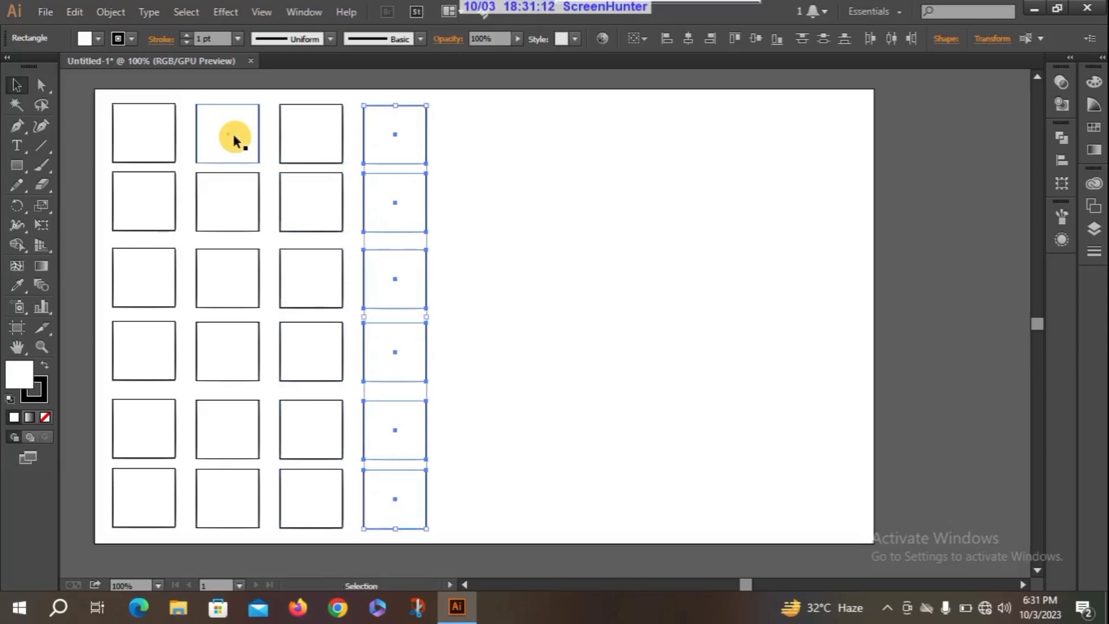
pyautogui.hotkey('ctrl', 'd')
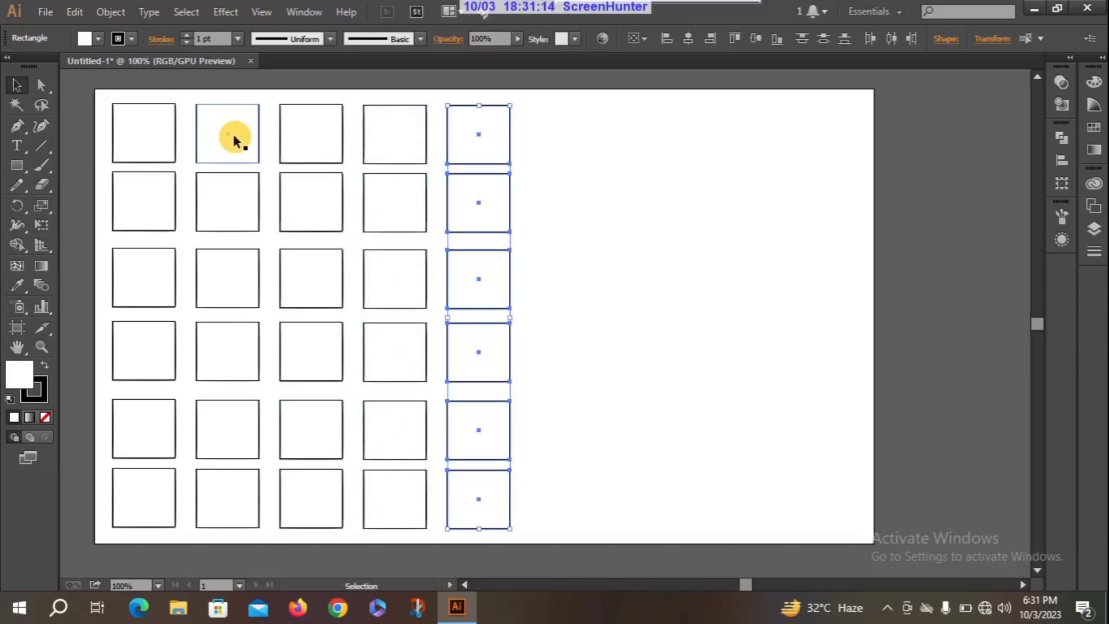
pyautogui.hotkey('ctrl', 'd')
pyautogui.hotkey('ctrl', 'd')
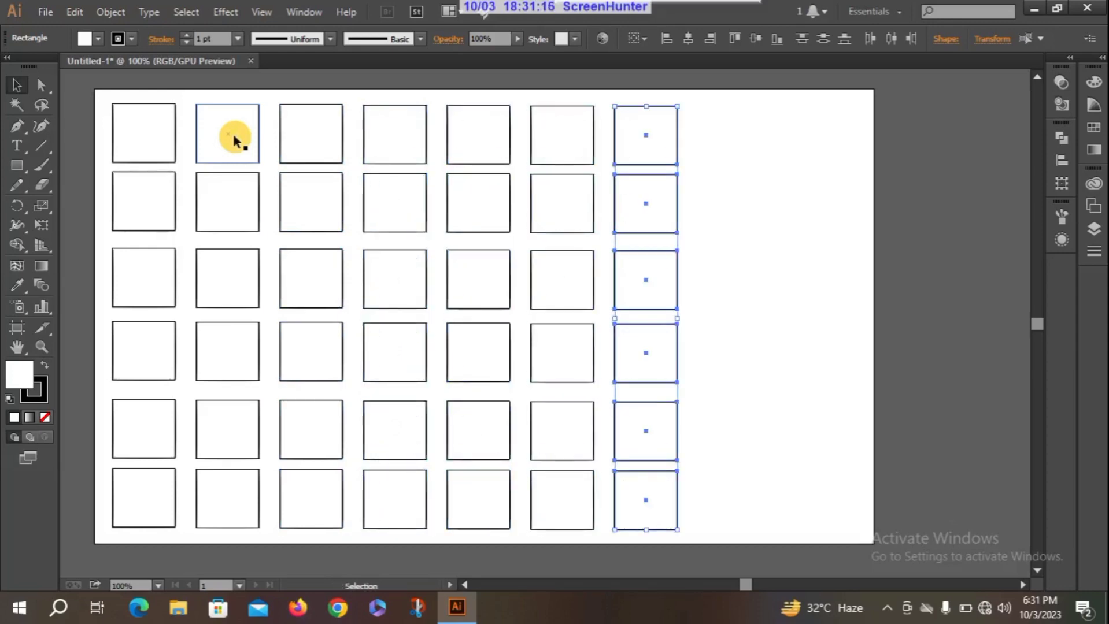
pyautogui.hotkey('ctrl', 'd')
pyautogui.hotkey('ctrl', 'd')
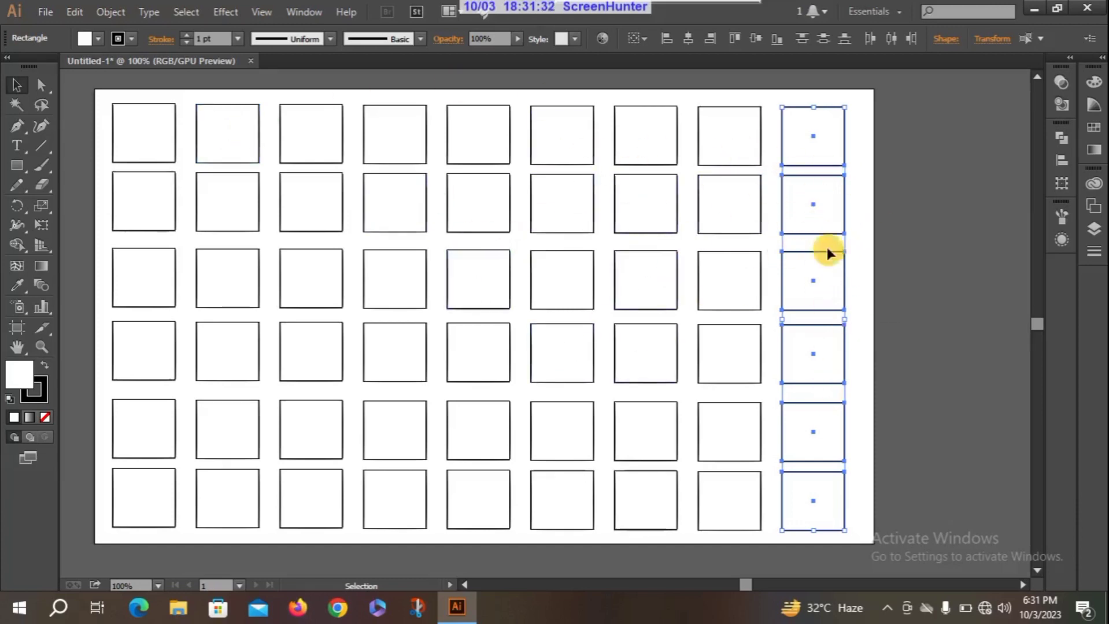
# Select every square in the grid and try to combine them with the Join command.
pyautogui.click(644, 349)
pyautogui.moveTo(103, 100); pyautogui.dragTo(862, 529)
pyautogui.rightClick(401, 241)
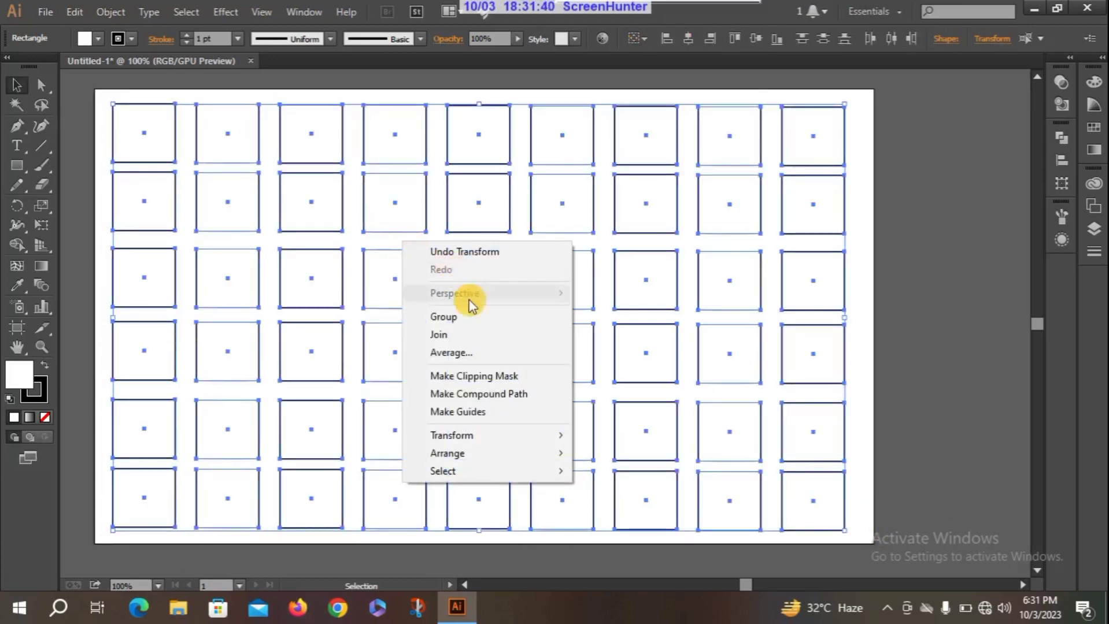
pyautogui.click(455, 333)
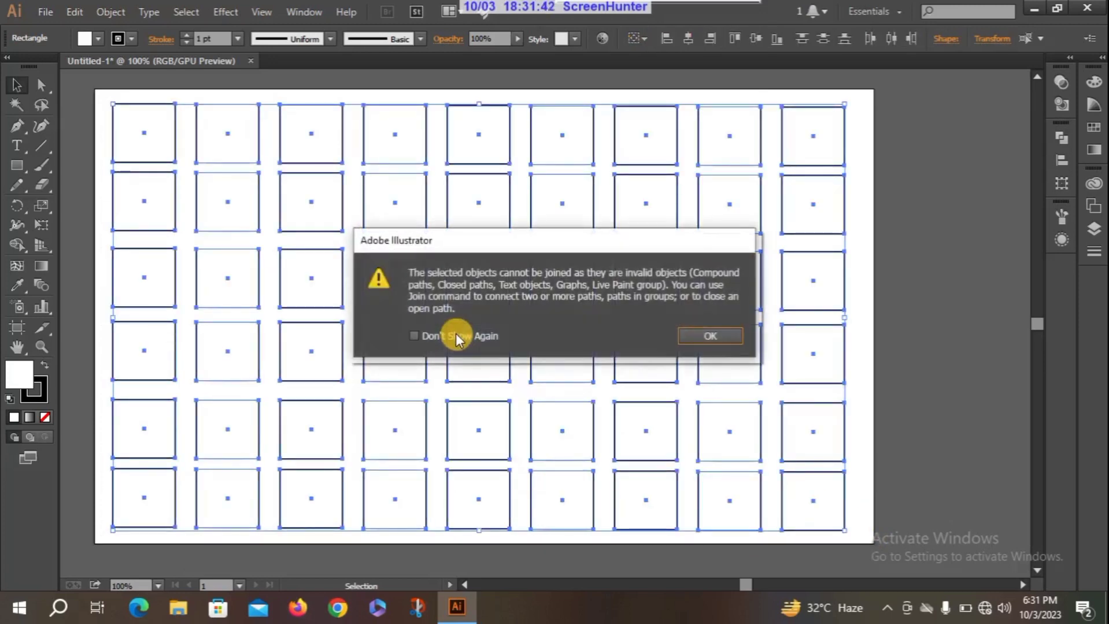
pyautogui.click(708, 340)
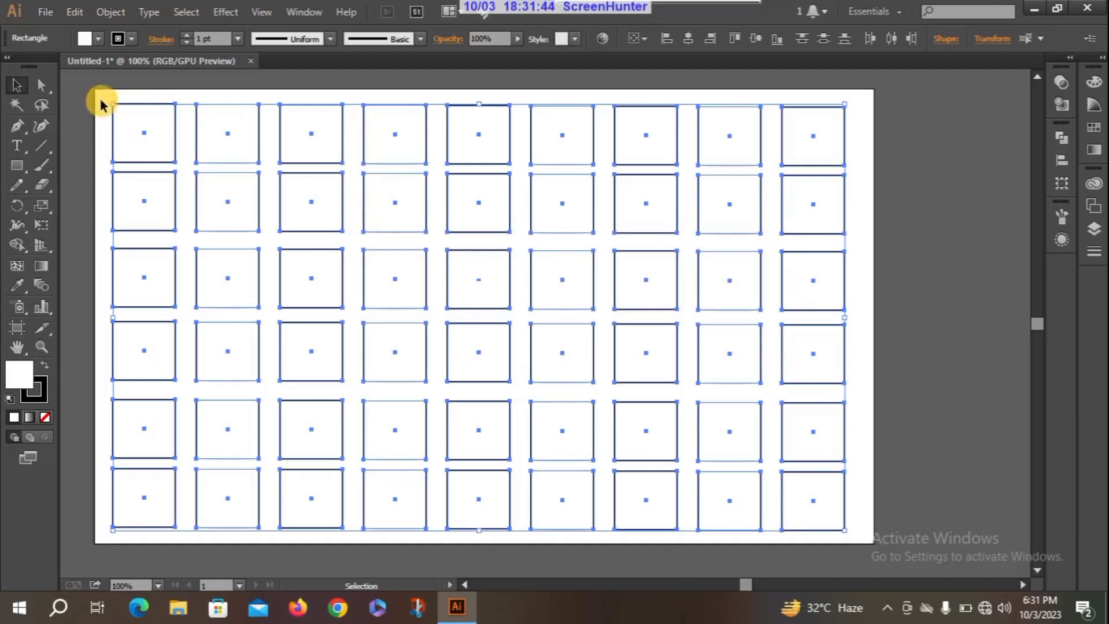
# Select all the squares in the grid, group them into one object, and deselect.
pyautogui.moveTo(99, 98); pyautogui.dragTo(866, 532)
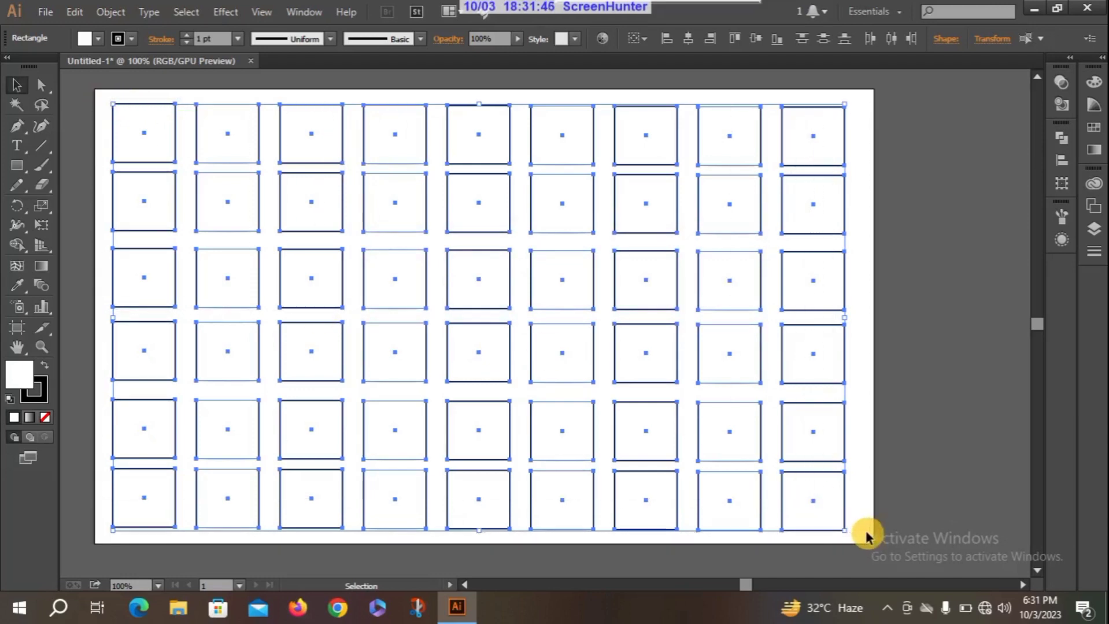
pyautogui.rightClick(429, 218)
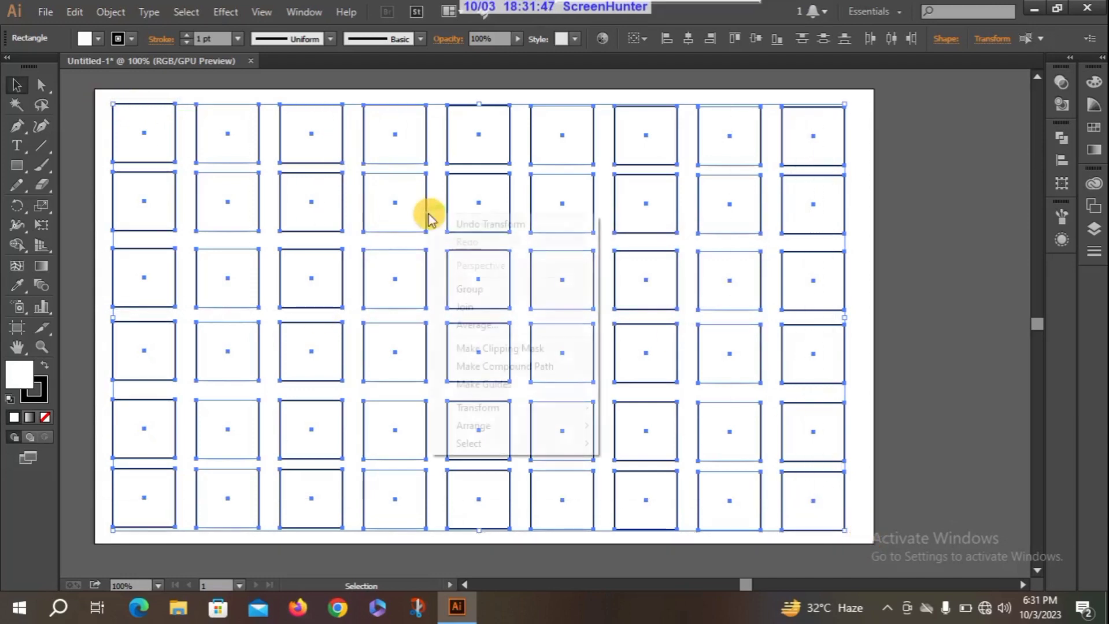
pyautogui.click(500, 285)
pyautogui.click(964, 227)
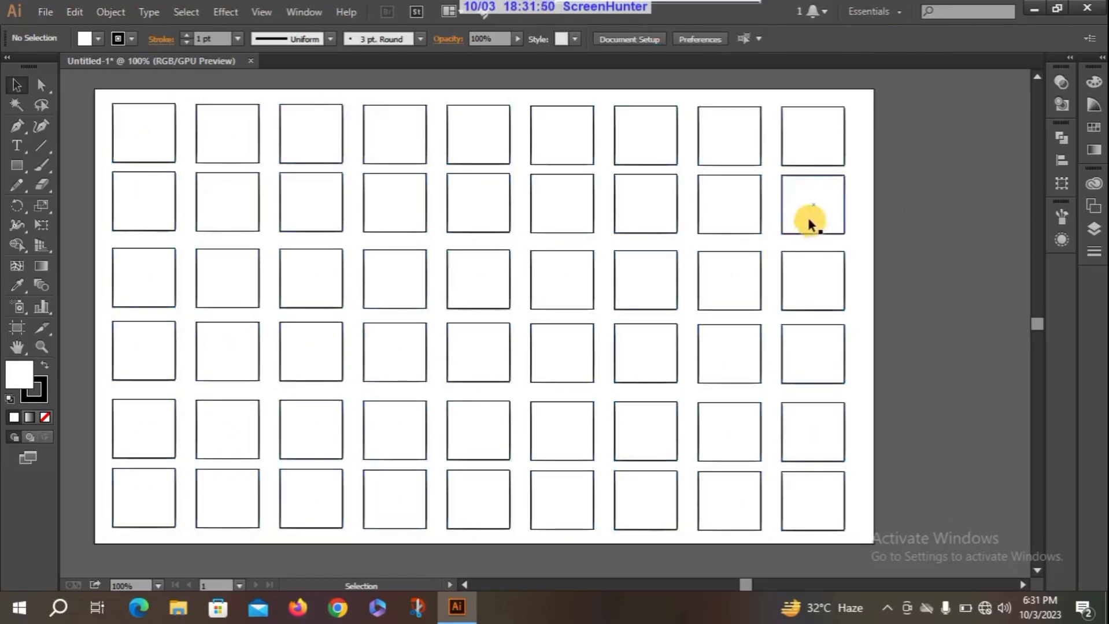
# Move the grouped grid, scale it down and enlarge it again with squares about 70 × 64 px, and place it mid-artboard.
pyautogui.moveTo(810, 223)
pyautogui.mouseDown()
pyautogui.moveTo(942, 206)
pyautogui.moveTo(639, 290)
pyautogui.moveTo(711, 220)
pyautogui.moveTo(769, 201)
pyautogui.moveTo(817, 212)
pyautogui.mouseUp()
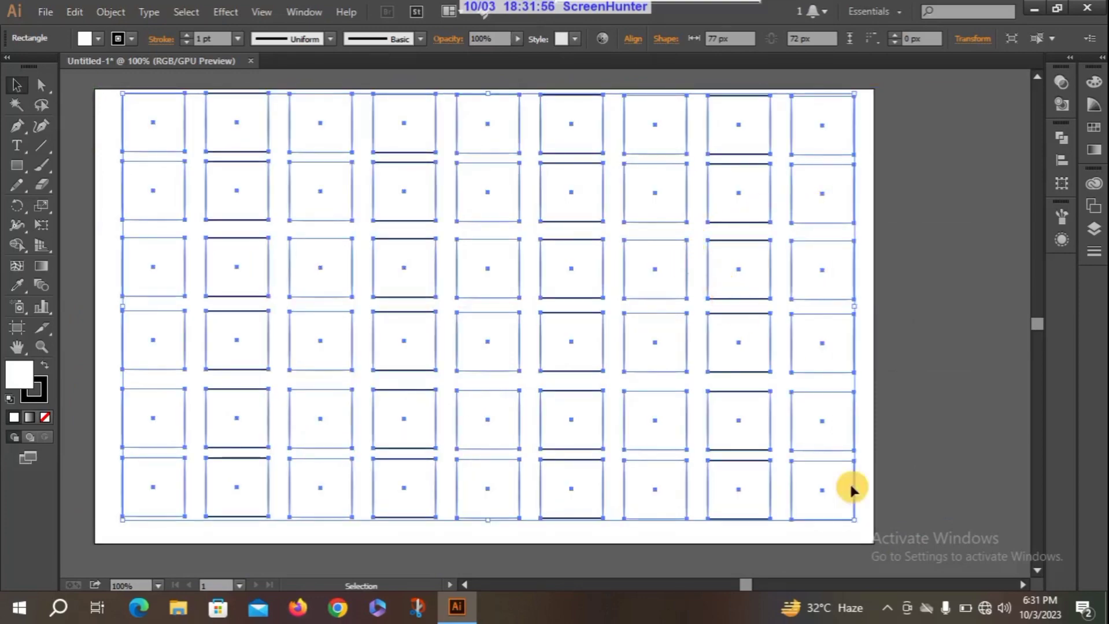
pyautogui.moveTo(856, 523); pyautogui.dragTo(693, 435)
pyautogui.click(702, 439)
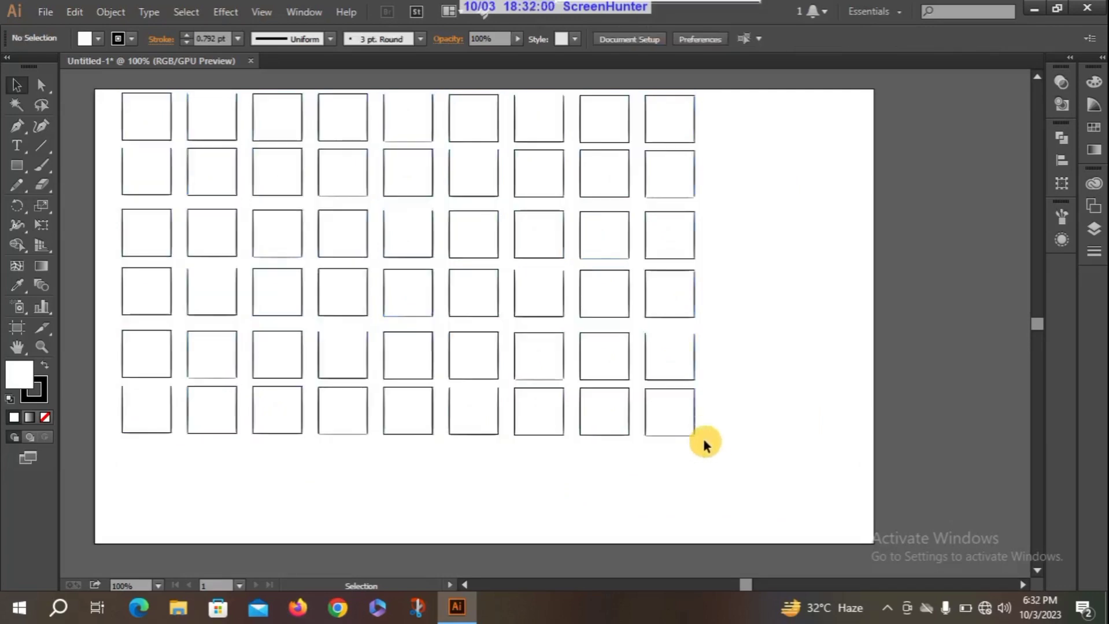
pyautogui.click(669, 416)
pyautogui.moveTo(696, 427)
pyautogui.mouseDown()
pyautogui.moveTo(705, 449)
pyautogui.moveTo(854, 525)
pyautogui.moveTo(841, 528)
pyautogui.moveTo(787, 473)
pyautogui.moveTo(783, 334)
pyautogui.moveTo(843, 345)
pyautogui.moveTo(791, 466)
pyautogui.moveTo(798, 487)
pyautogui.mouseUp()
pyautogui.moveTo(678, 367); pyautogui.dragTo(700, 402)
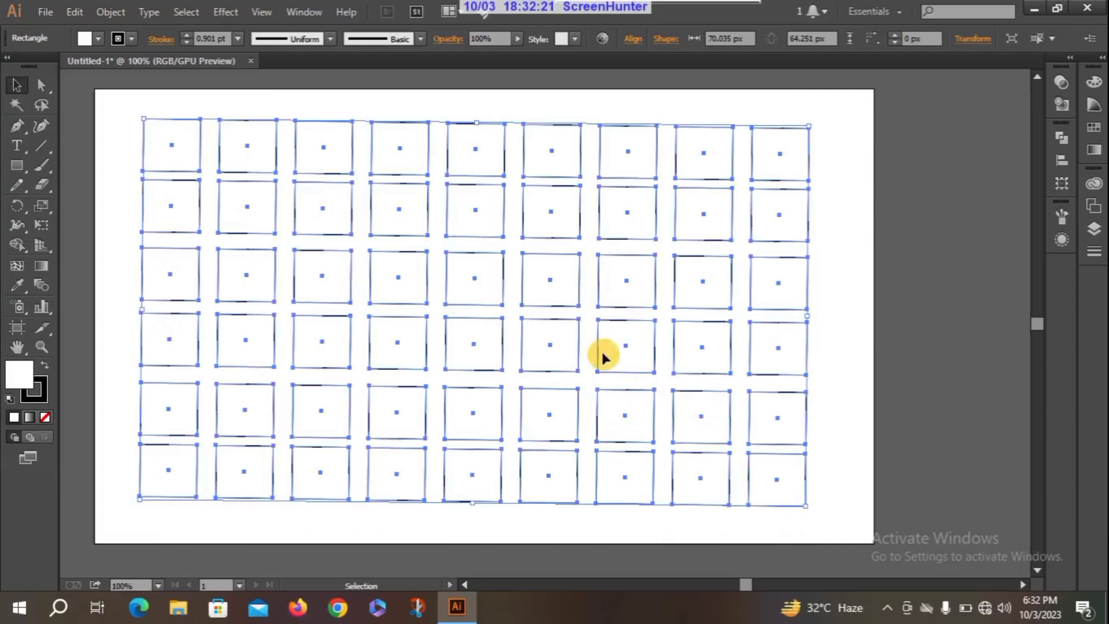
# Ungroup the grid of squares and move the second square of the last column slightly down on its own.
pyautogui.click(587, 273)
pyautogui.moveTo(127, 110); pyautogui.dragTo(842, 522)
pyautogui.rightClick(491, 280)
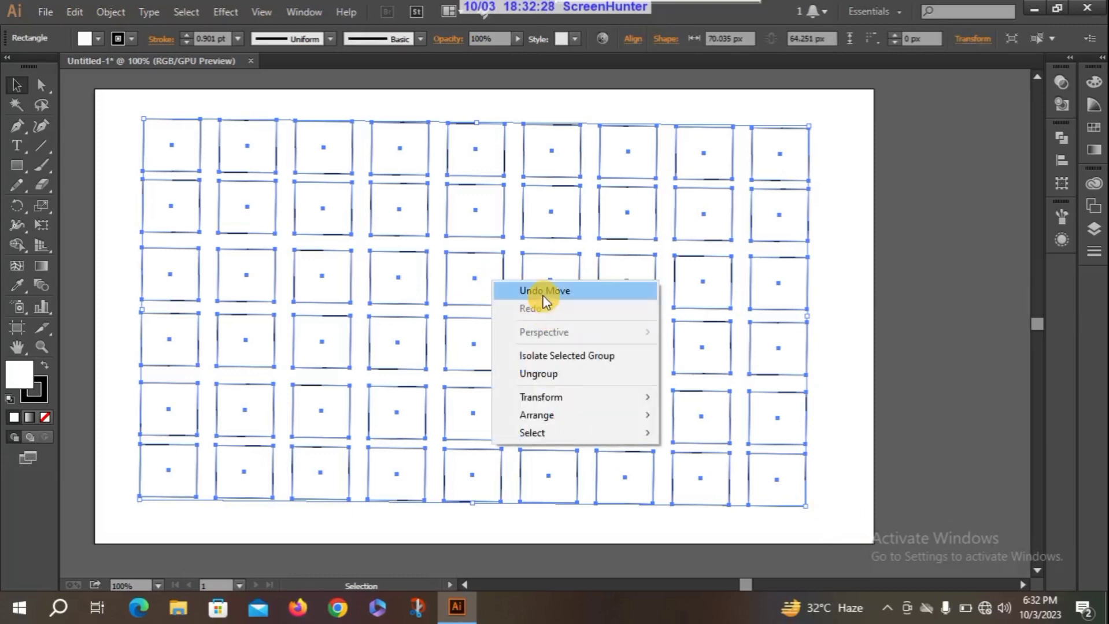
pyautogui.click(541, 373)
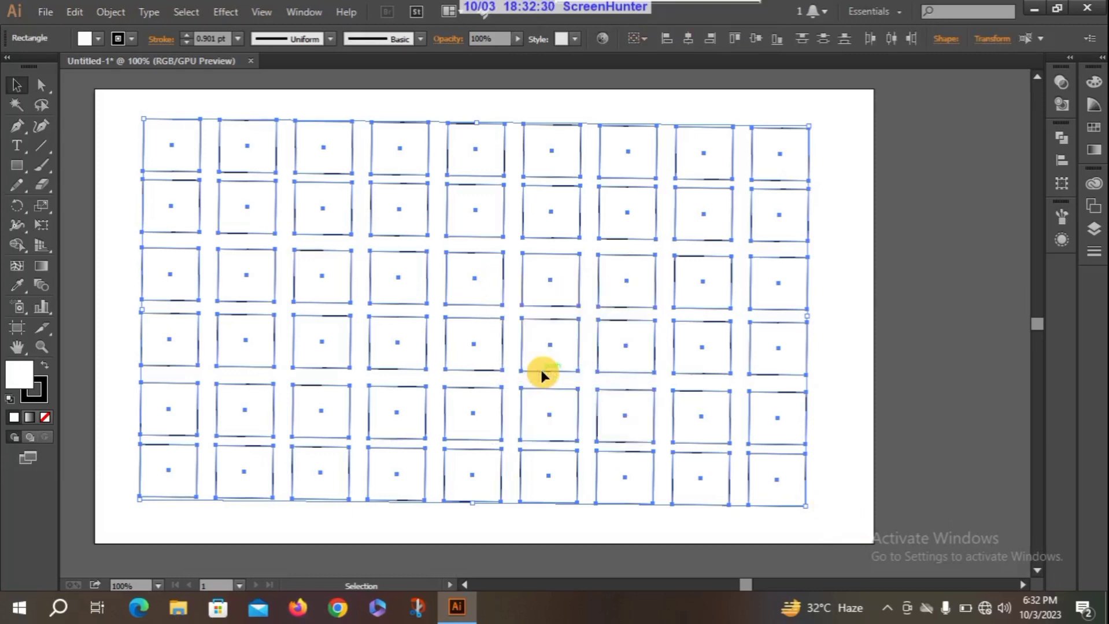
pyautogui.click(860, 289)
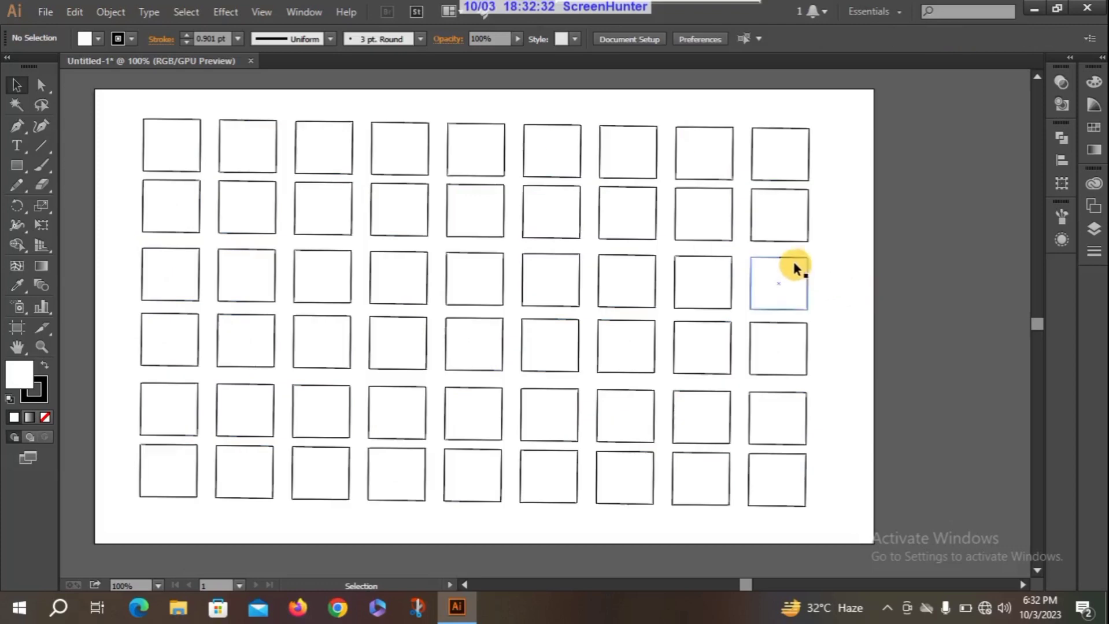
pyautogui.moveTo(789, 229)
pyautogui.mouseDown()
pyautogui.moveTo(883, 223)
pyautogui.moveTo(792, 224)
pyautogui.mouseUp()
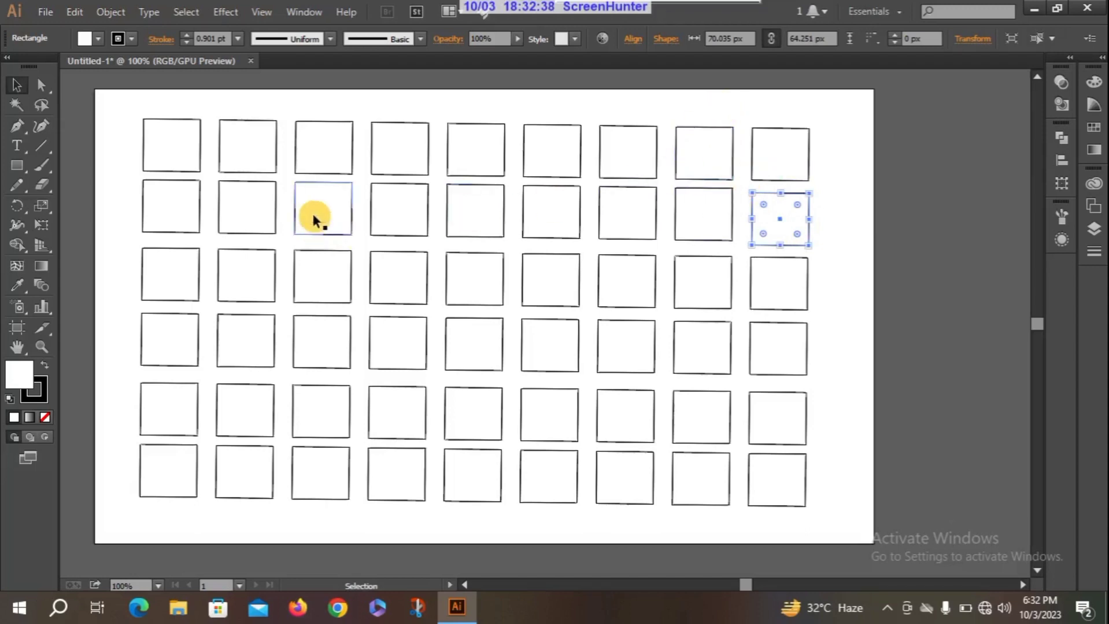
# Try selecting all six squares of the grid's last column together.
pyautogui.moveTo(746, 111); pyautogui.dragTo(819, 535)
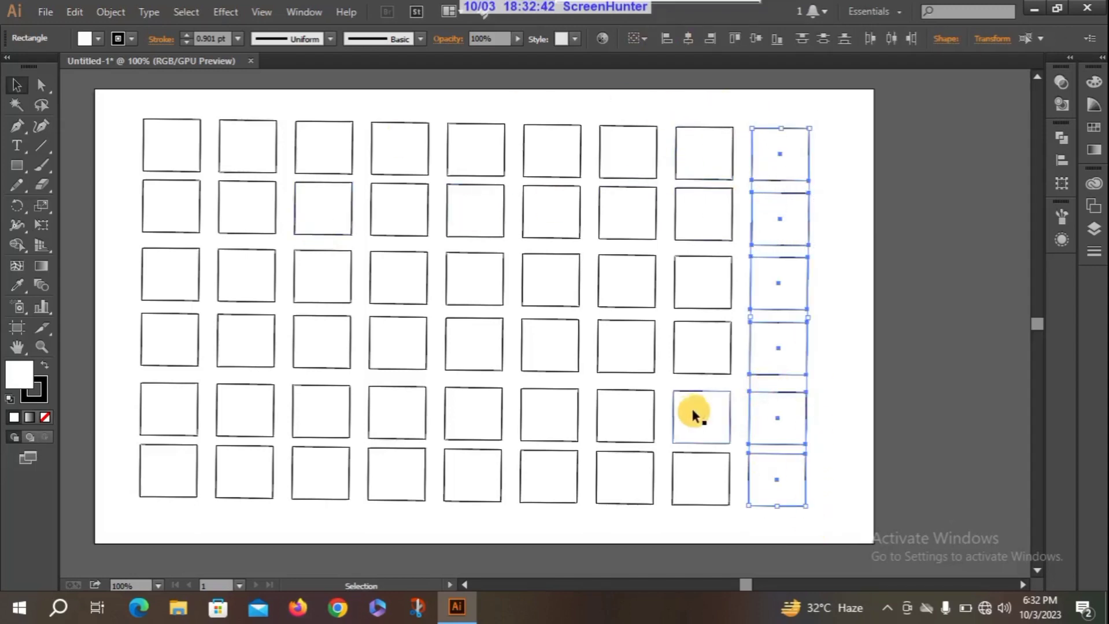
pyautogui.click(787, 316)
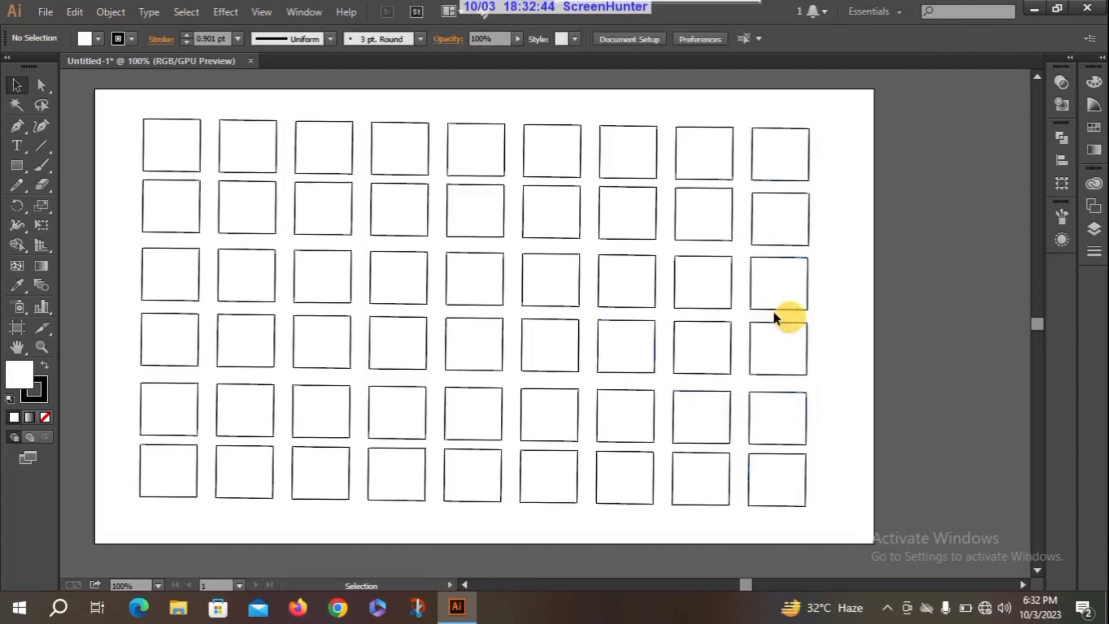
pyautogui.click(781, 294)
pyautogui.moveTo(741, 122); pyautogui.dragTo(823, 515)
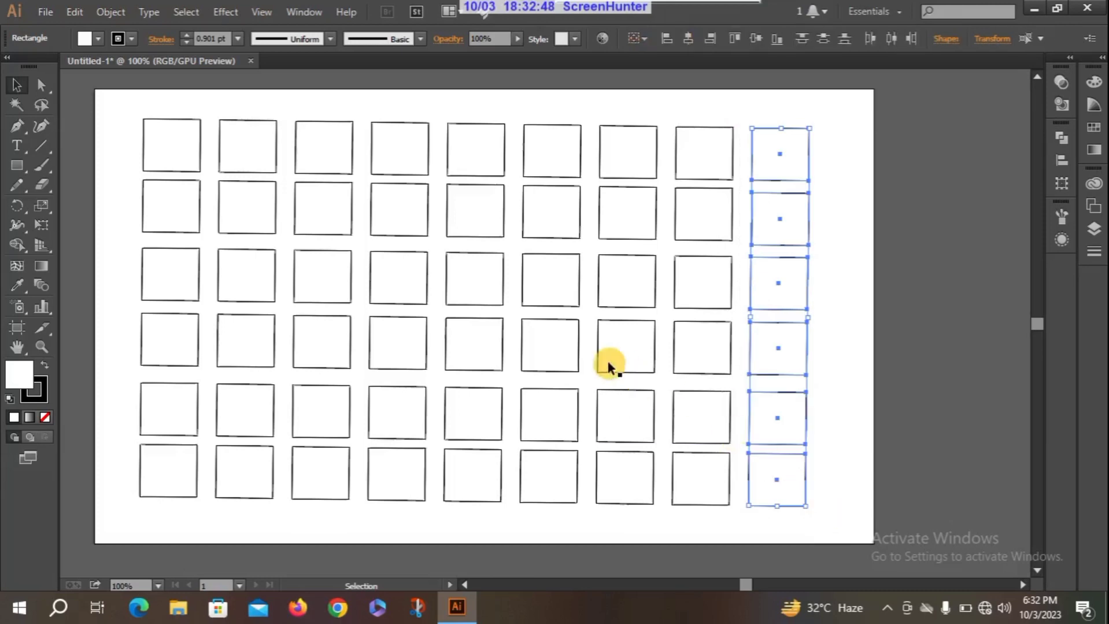
pyautogui.click(622, 295)
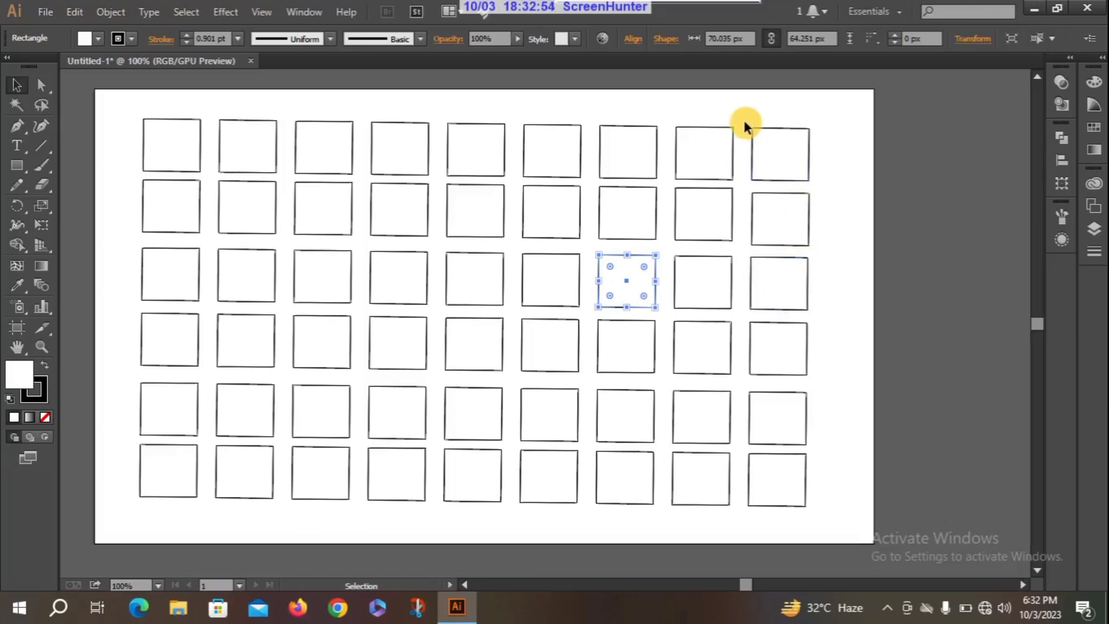
# Delete the squares of the first, third, fifth, seventh and ninth columns together, and delete the remaining four columns to empty the artboard.
pyautogui.moveTo(743, 119); pyautogui.dragTo(818, 522)
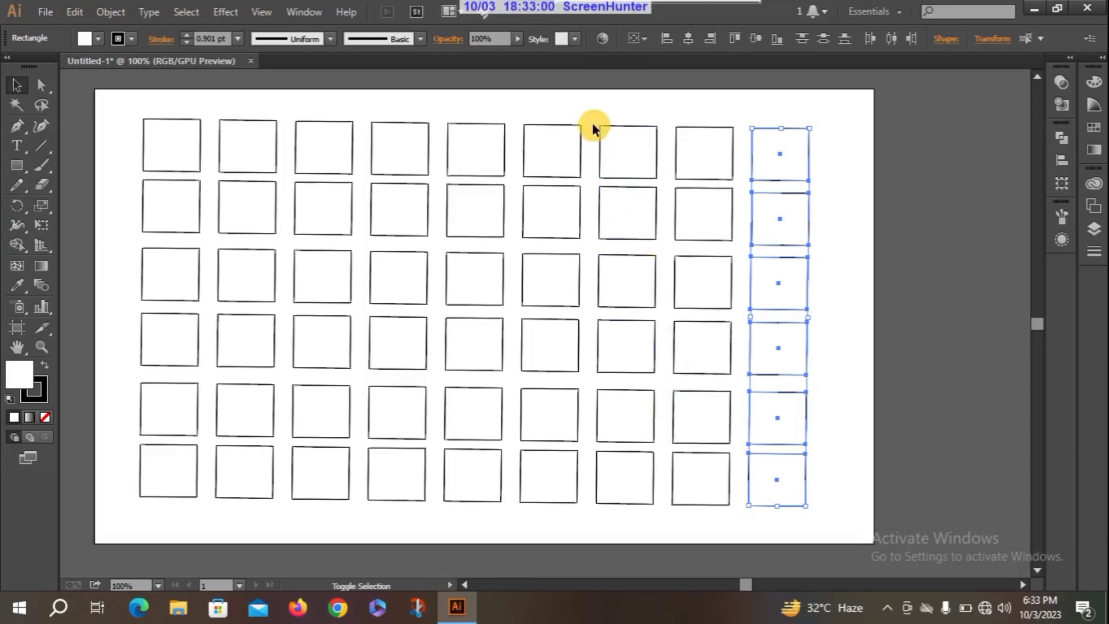
pyautogui.moveTo(591, 121); pyautogui.dragTo(657, 509)
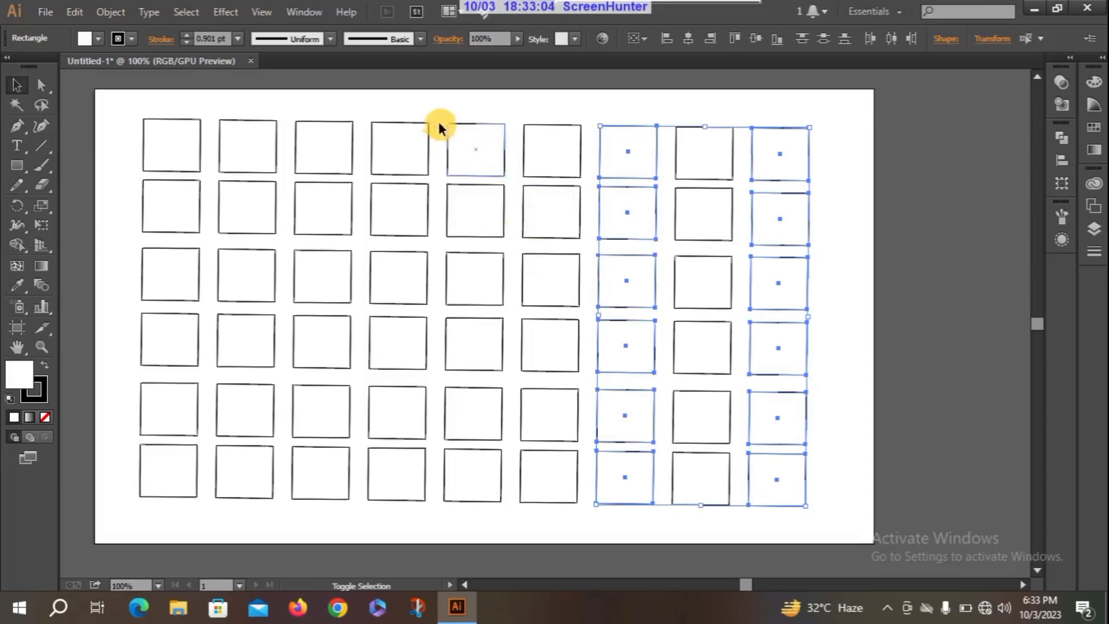
pyautogui.moveTo(440, 119); pyautogui.dragTo(503, 507)
pyautogui.moveTo(289, 120); pyautogui.dragTo(354, 514)
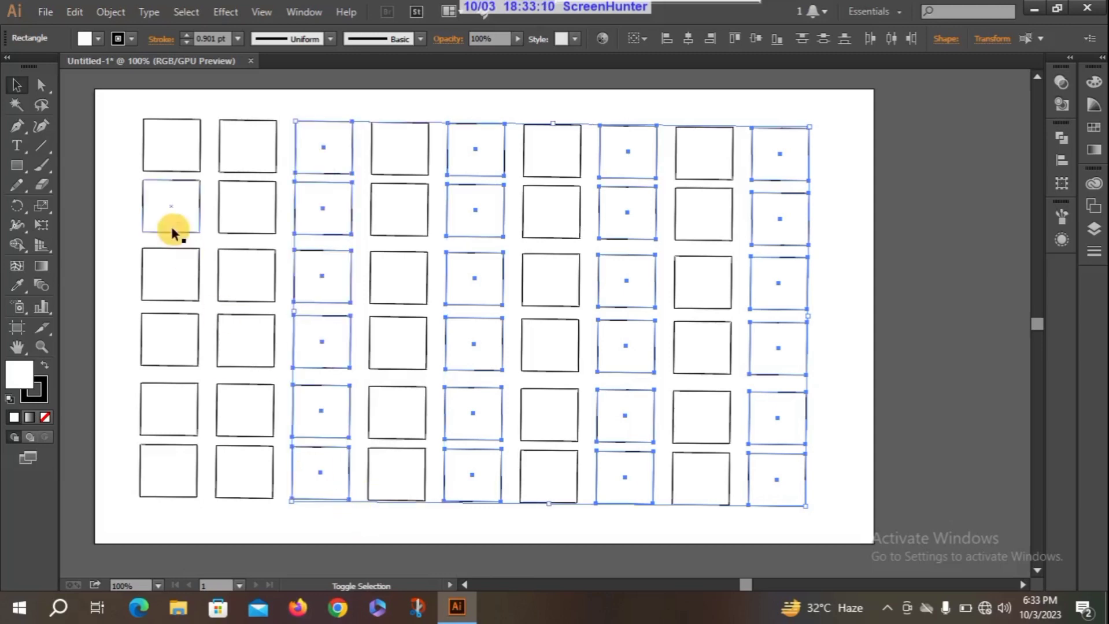
pyautogui.moveTo(135, 114); pyautogui.dragTo(201, 509)
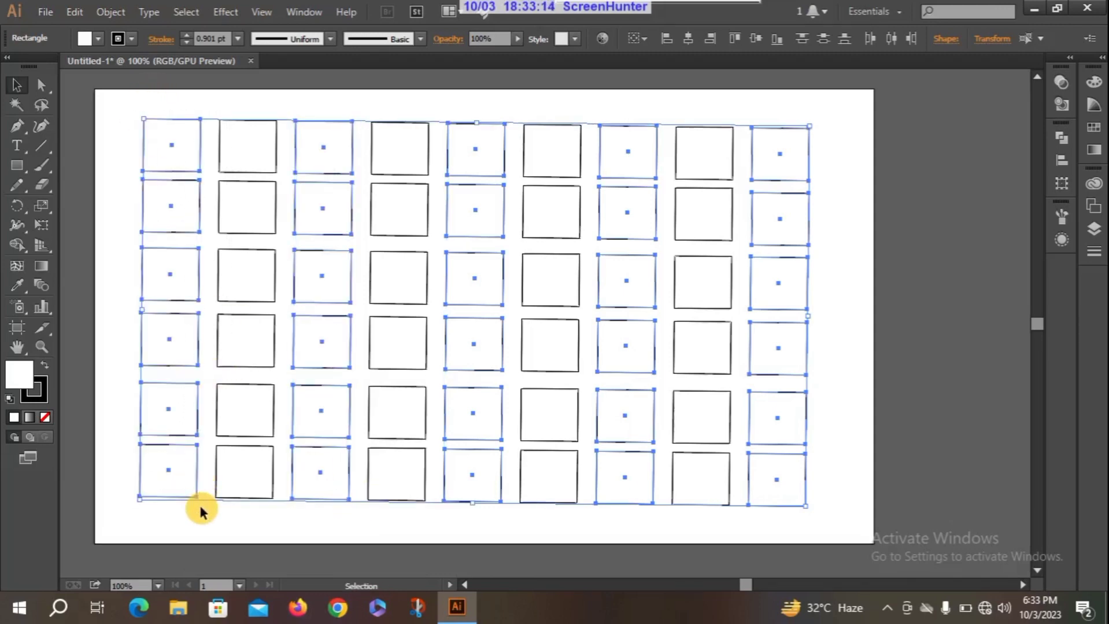
pyautogui.press('Delete')
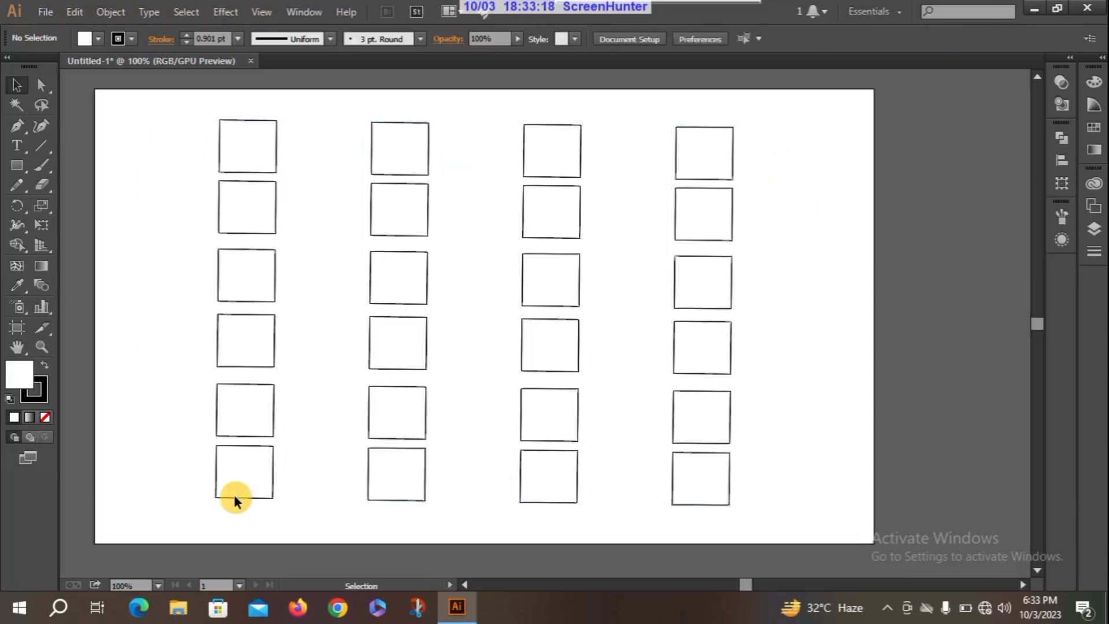
pyautogui.moveTo(754, 506); pyautogui.dragTo(207, 122)
pyautogui.press('Delete')
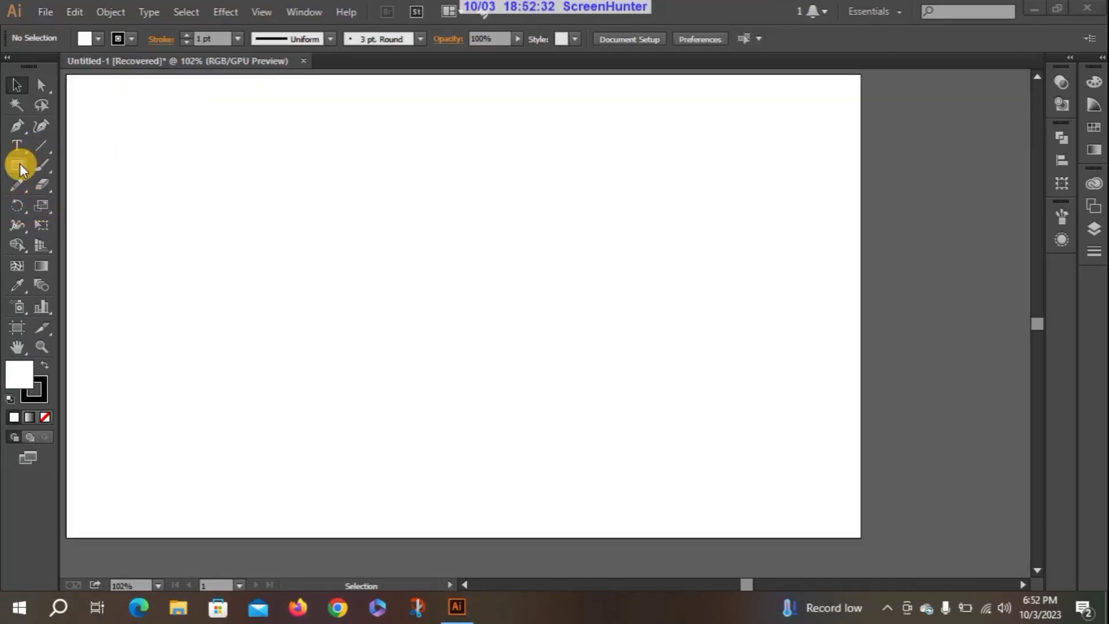
# Draw a small hexagon of about 24 px radius near the artboard's upper-left corner, and add a three-sided polygon of the same radius overlapping it.
pyautogui.moveTo(20, 163); pyautogui.dragTo(102, 224)
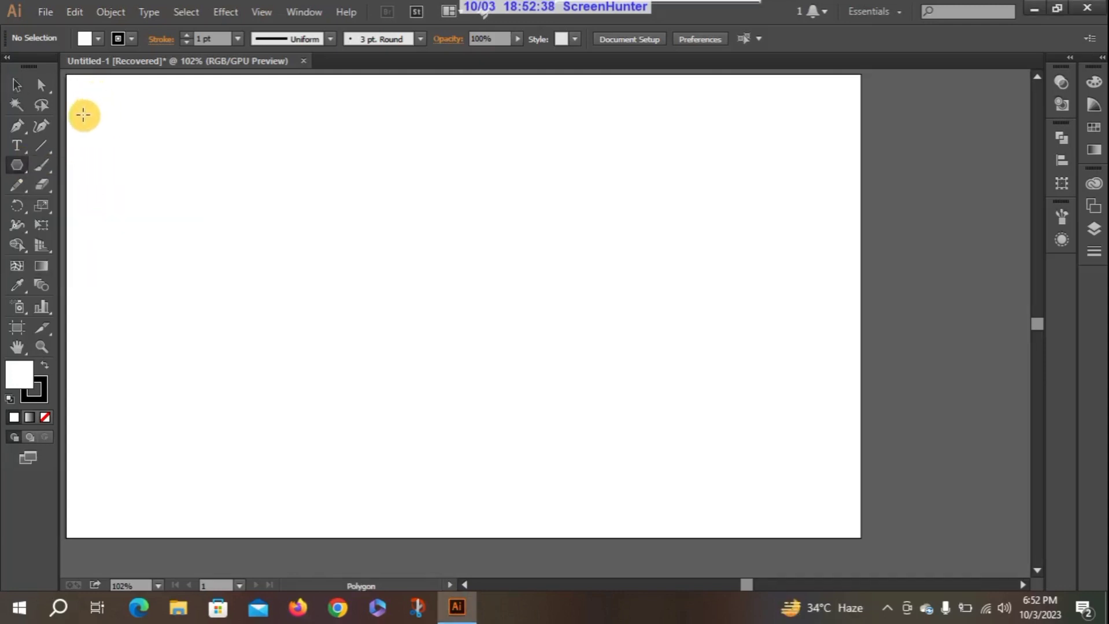
pyautogui.moveTo(84, 114); pyautogui.dragTo(93, 126)
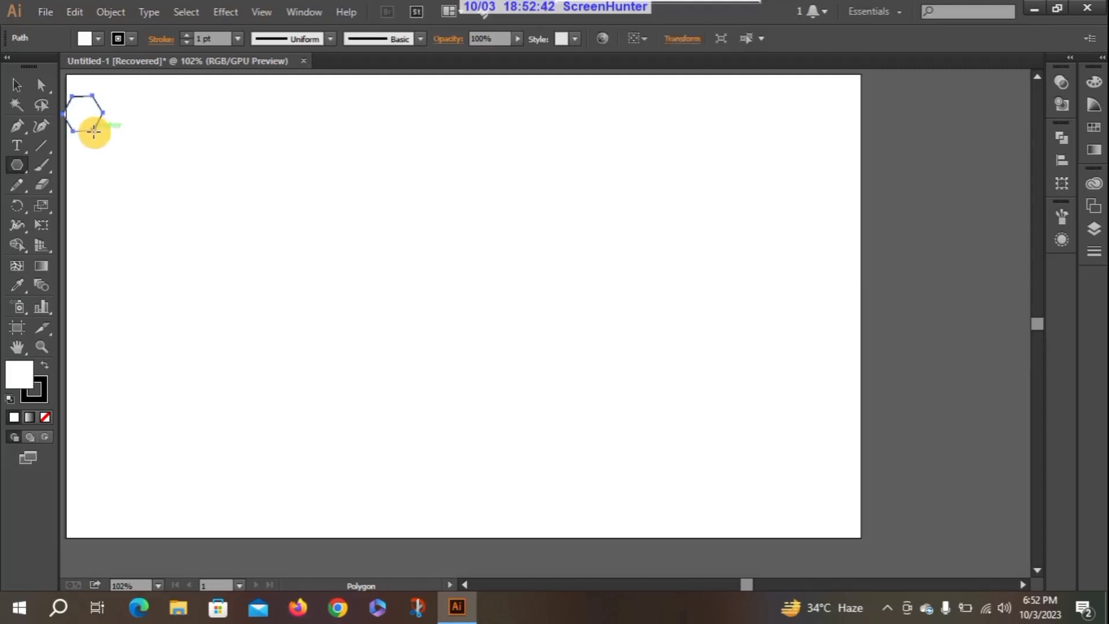
pyautogui.click(93, 125)
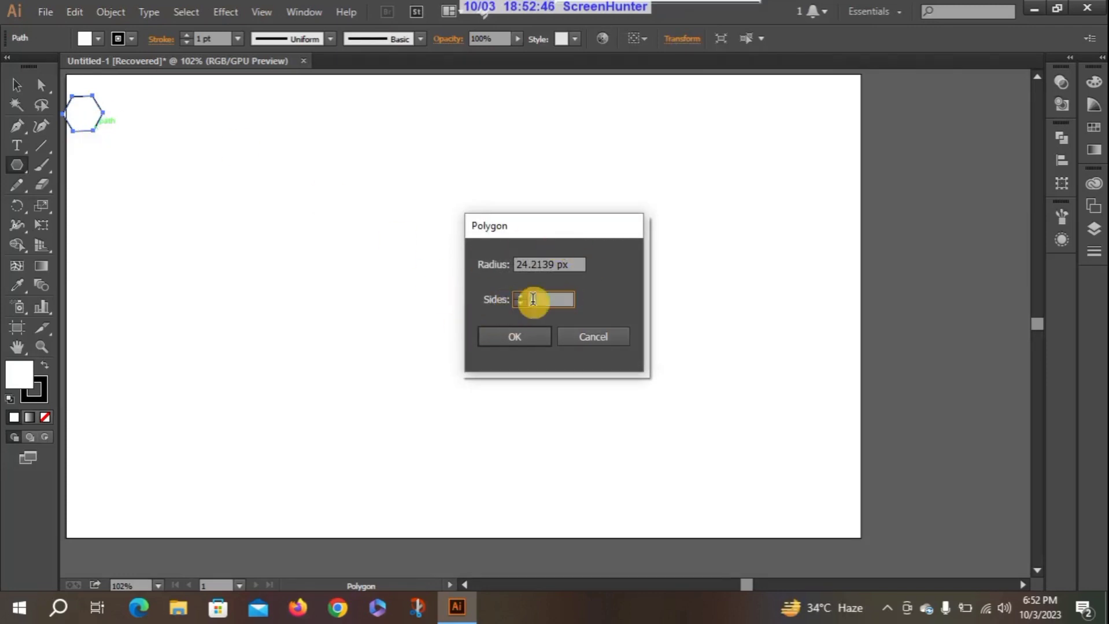
pyautogui.click(522, 295)
pyautogui.click(523, 301)
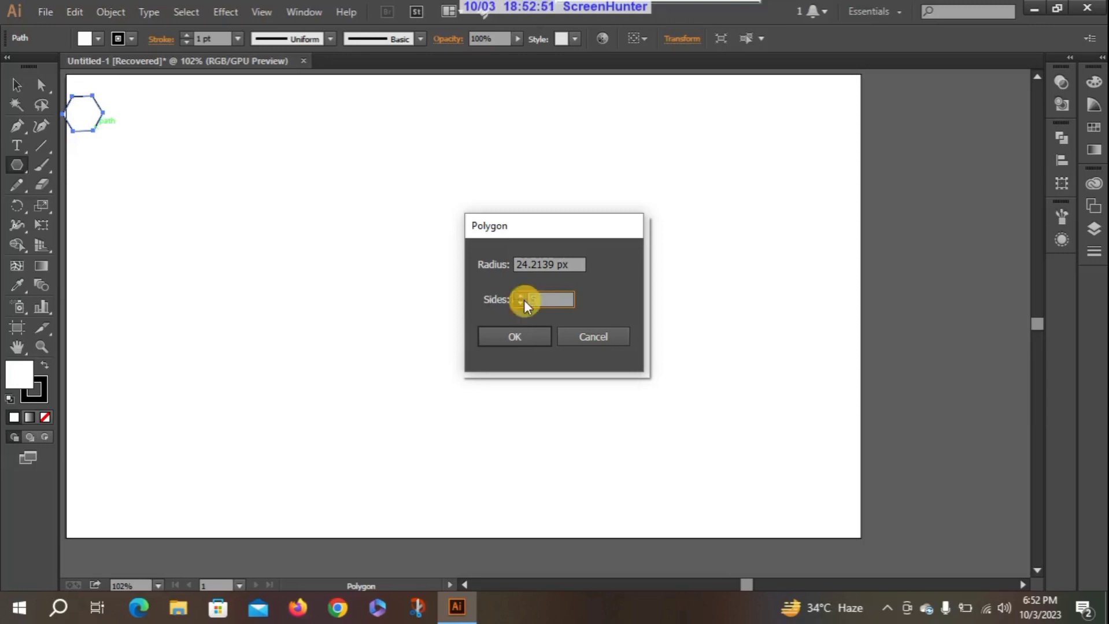
pyautogui.click(512, 332)
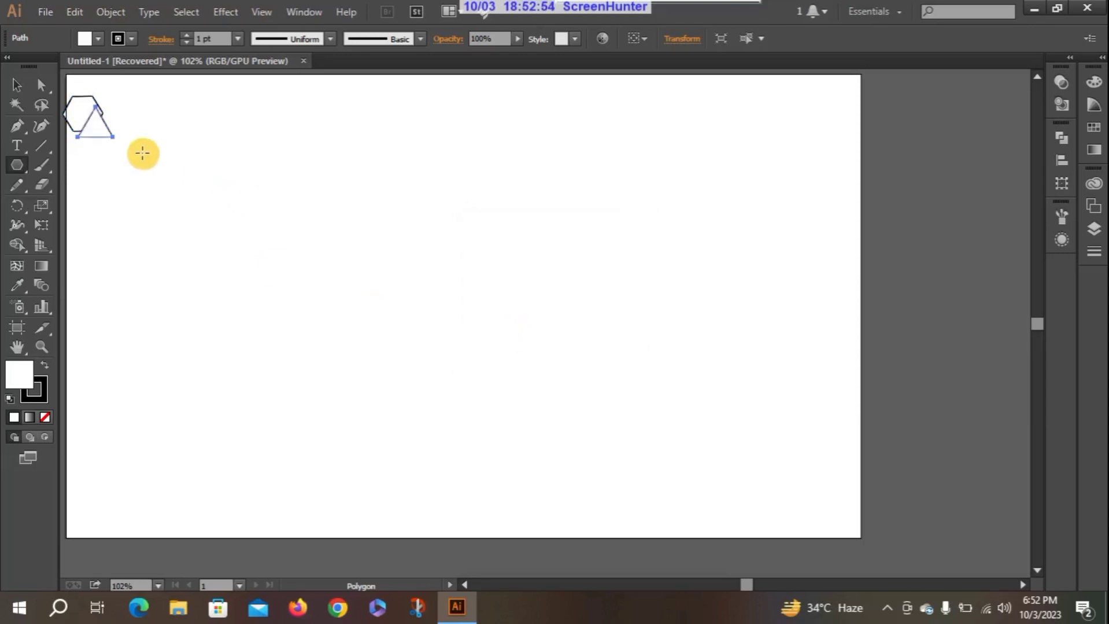
# Create an eight-sided polygon with a 24.2139 px radius at the triangle's corner, and delete it.
pyautogui.click(113, 136)
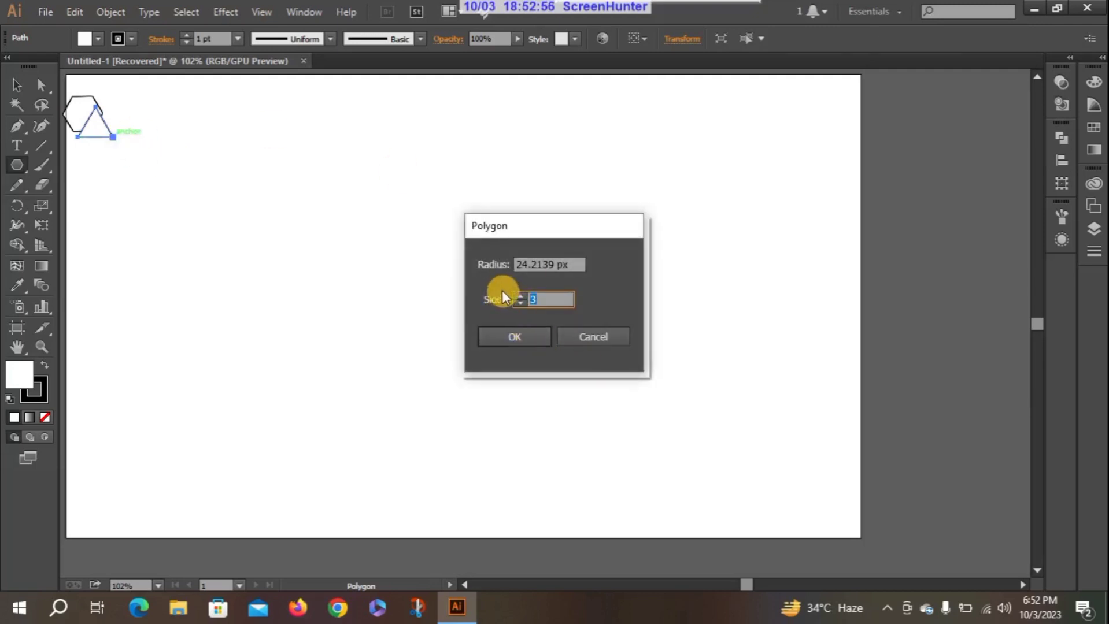
pyautogui.click(518, 296)
pyautogui.click(518, 296)
pyautogui.click(518, 296)
pyautogui.click(518, 296)
pyautogui.click(526, 334)
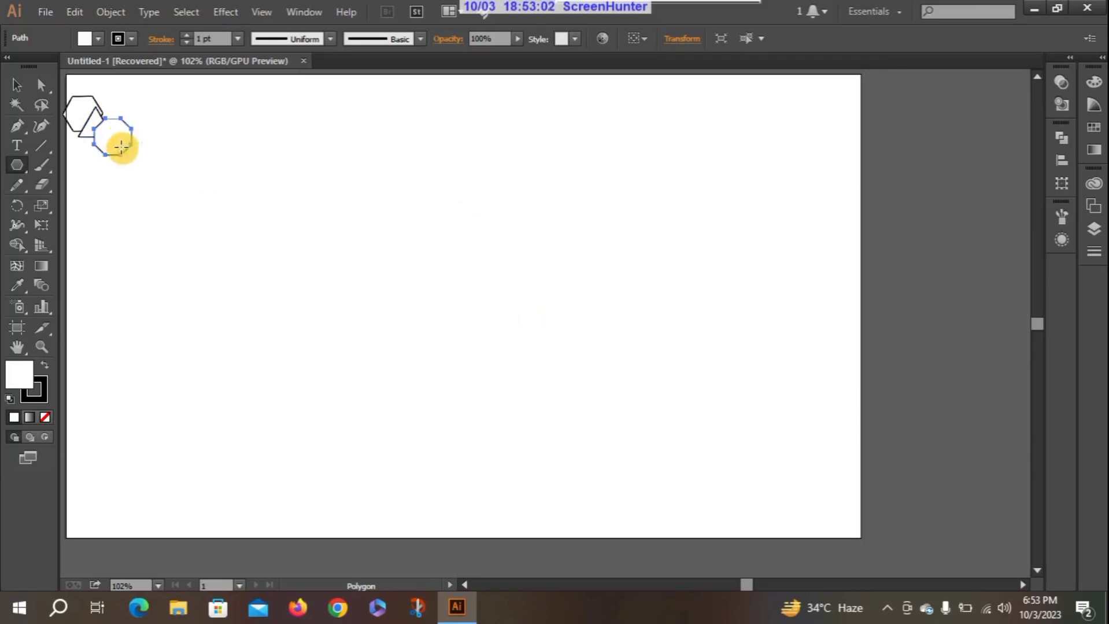
pyautogui.press('Delete')
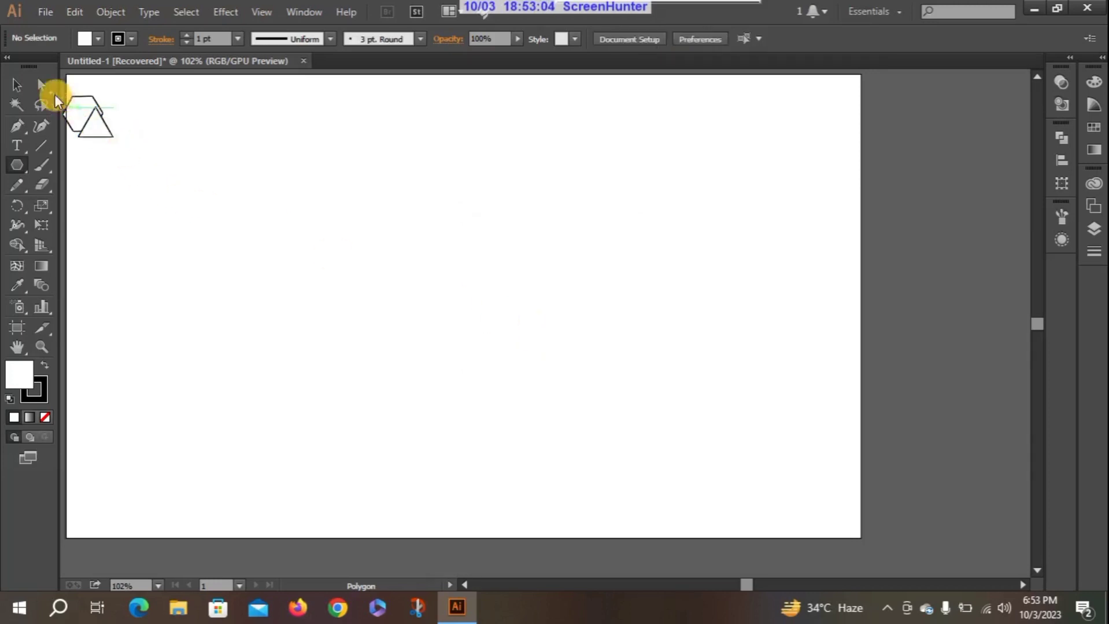
# Remove the triangle, and scale up the hexagon slightly, placing it fully inside the artboard's upper-left corner.
pyautogui.click(16, 84)
pyautogui.click(97, 133)
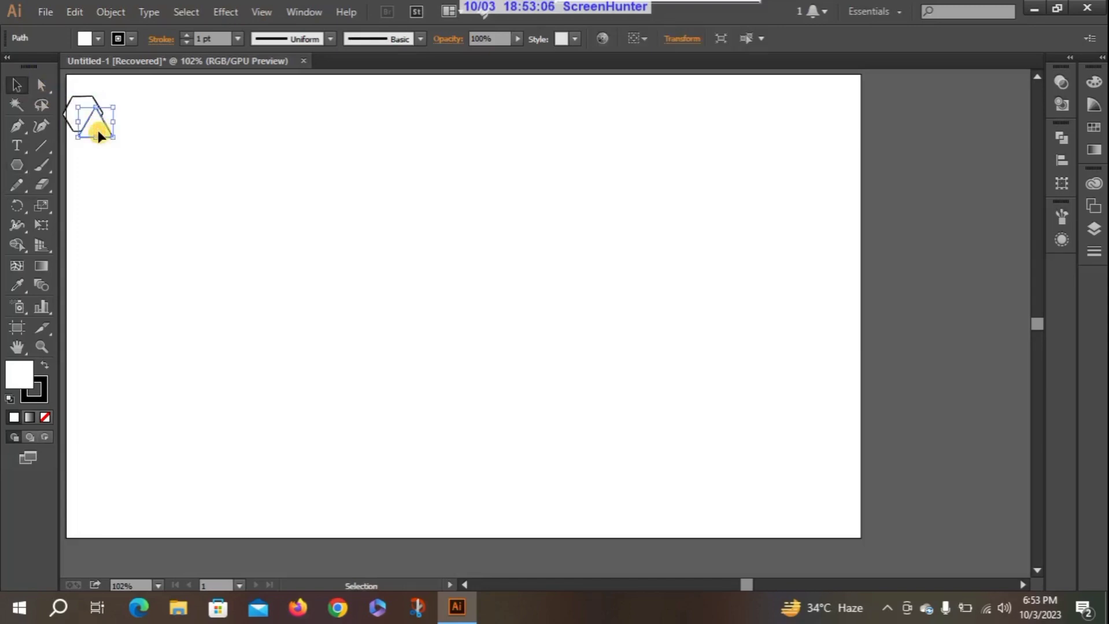
pyautogui.click(98, 131)
pyautogui.moveTo(90, 115); pyautogui.dragTo(120, 136)
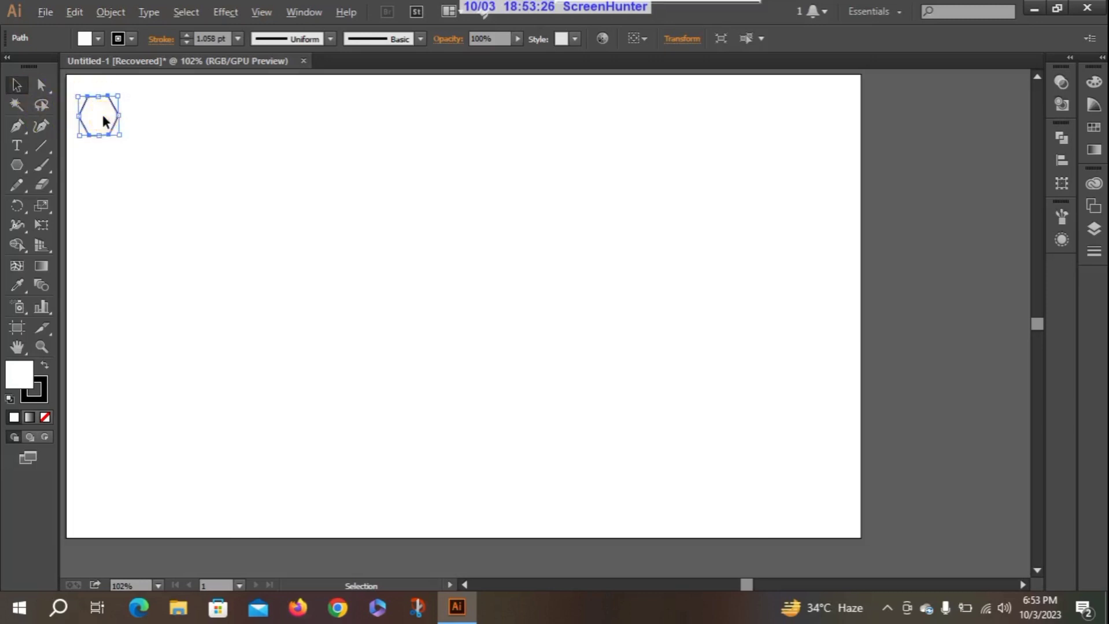
# Copy the hexagon straight down with a small gap and repeat the transform to build a column of eight hexagons.
pyautogui.moveTo(104, 120); pyautogui.dragTo(102, 168)
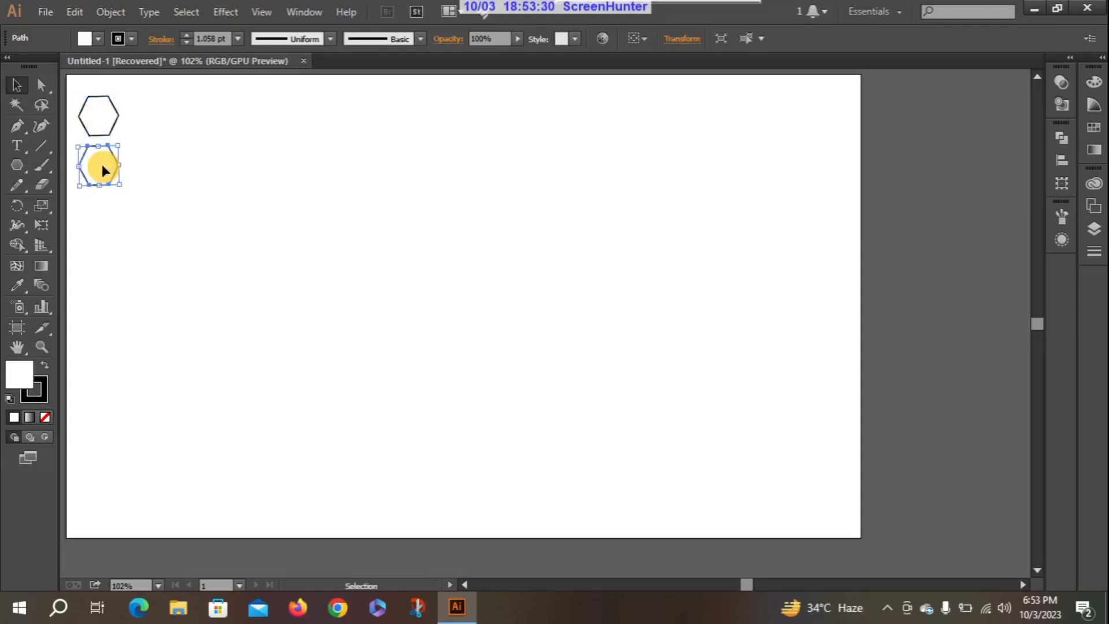
pyautogui.hotkey('ctrl', 'd')
pyautogui.hotkey('ctrl', 'd')
pyautogui.hotkey('ctrl', 'd')
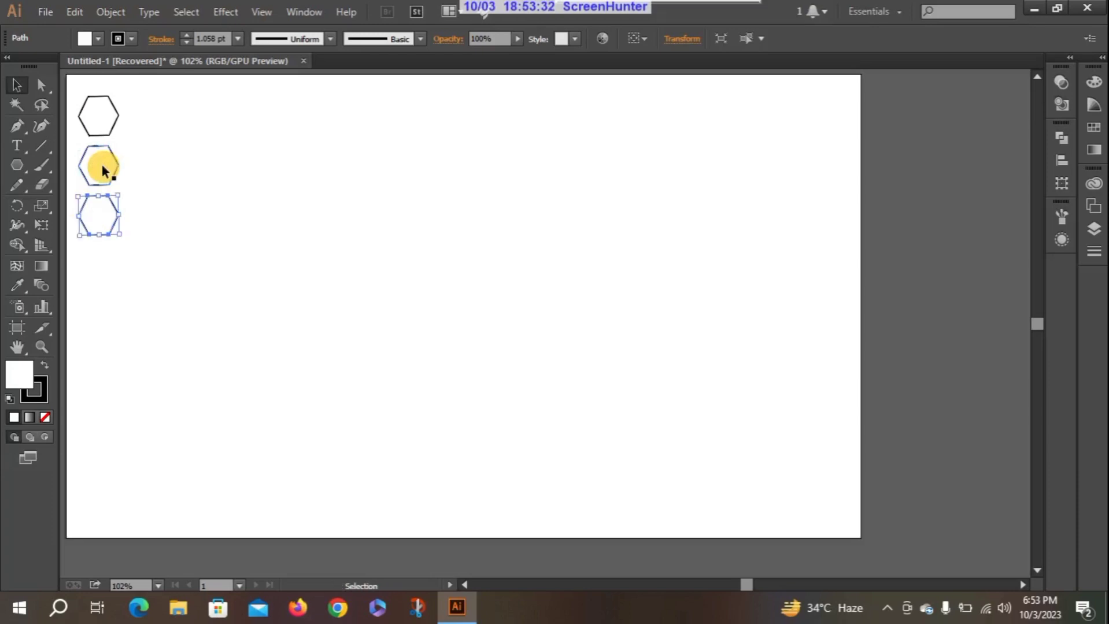
pyautogui.hotkey('ctrl', 'd')
pyautogui.hotkey('ctrl', 'd')
pyautogui.hotkey('ctrl', 'd')
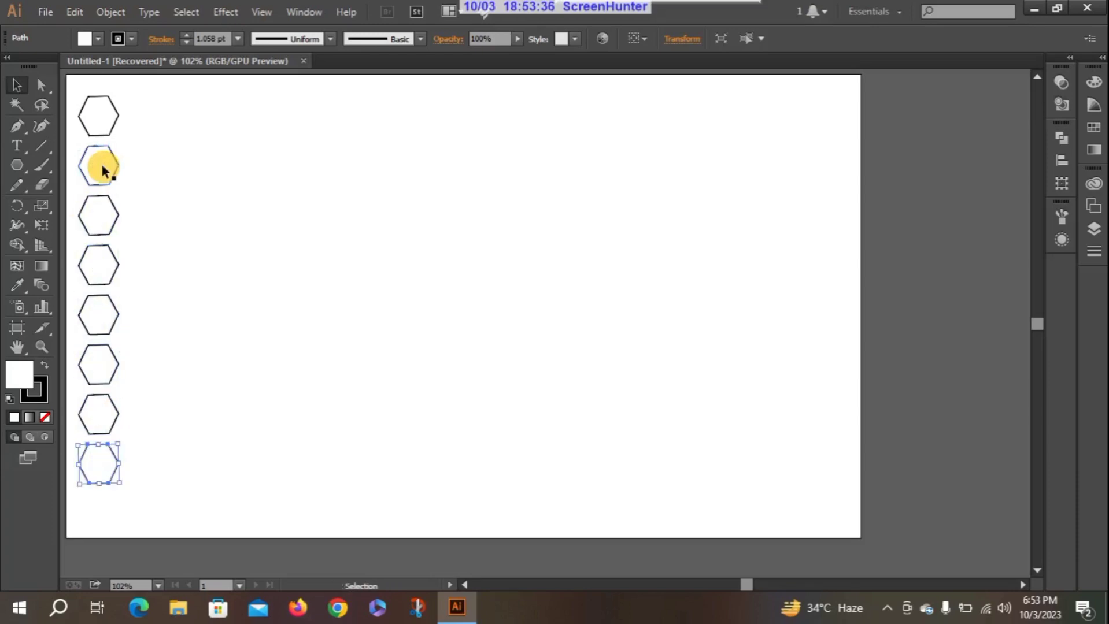
# Copy the whole hexagon column half a hexagon up into the gaps beside it, and repeat the transform until there are eleven columns.
pyautogui.moveTo(80, 91); pyautogui.dragTo(129, 502)
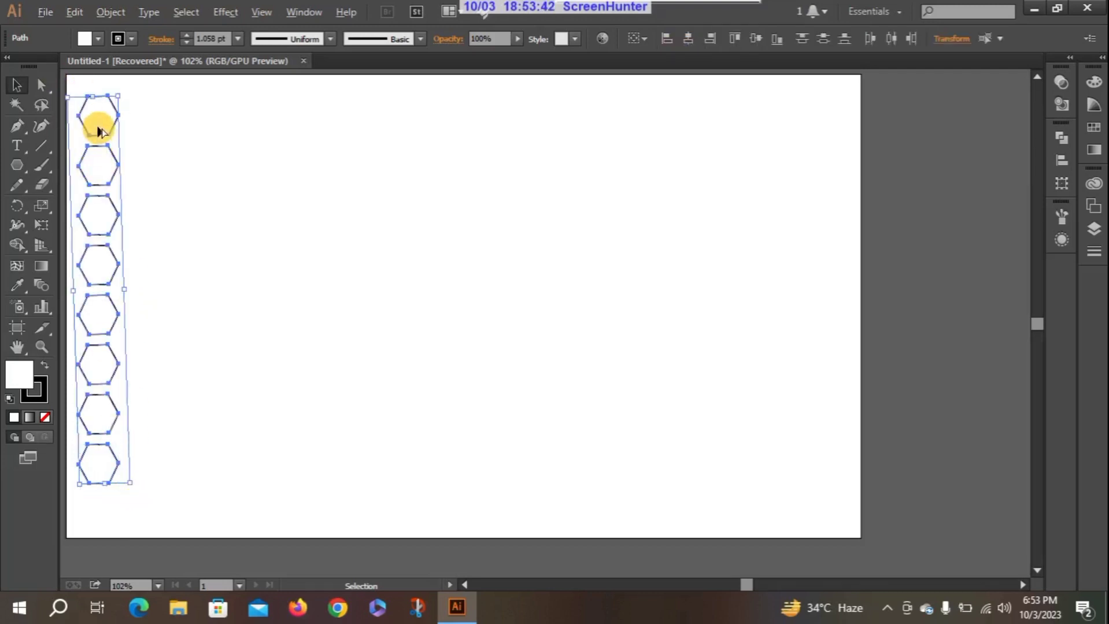
pyautogui.moveTo(97, 130); pyautogui.dragTo(134, 108)
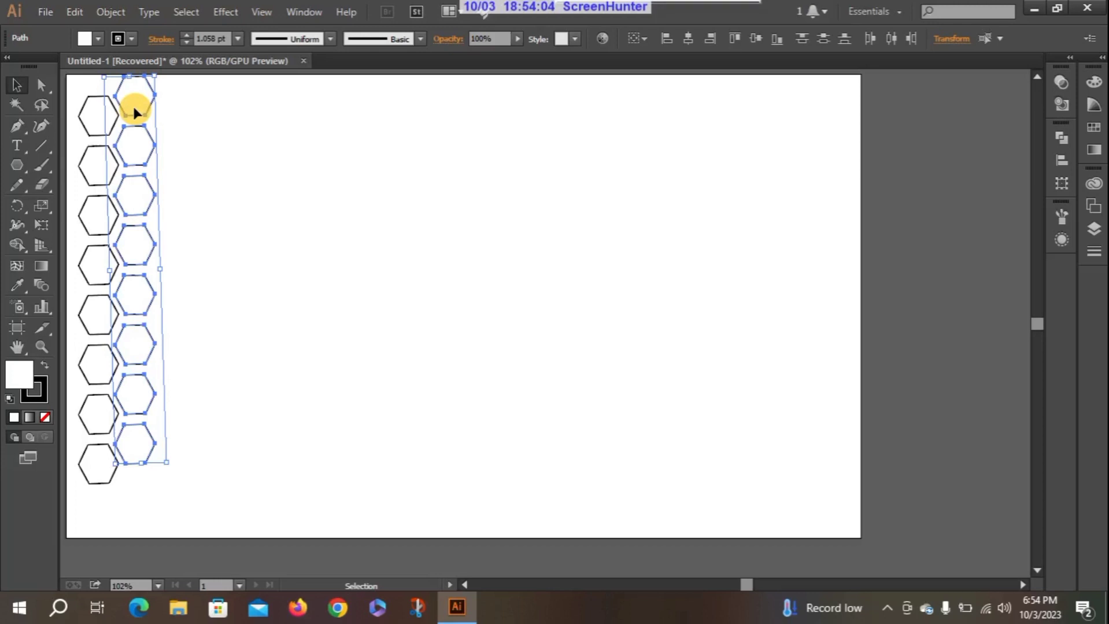
pyautogui.hotkey('ctrl', 'd')
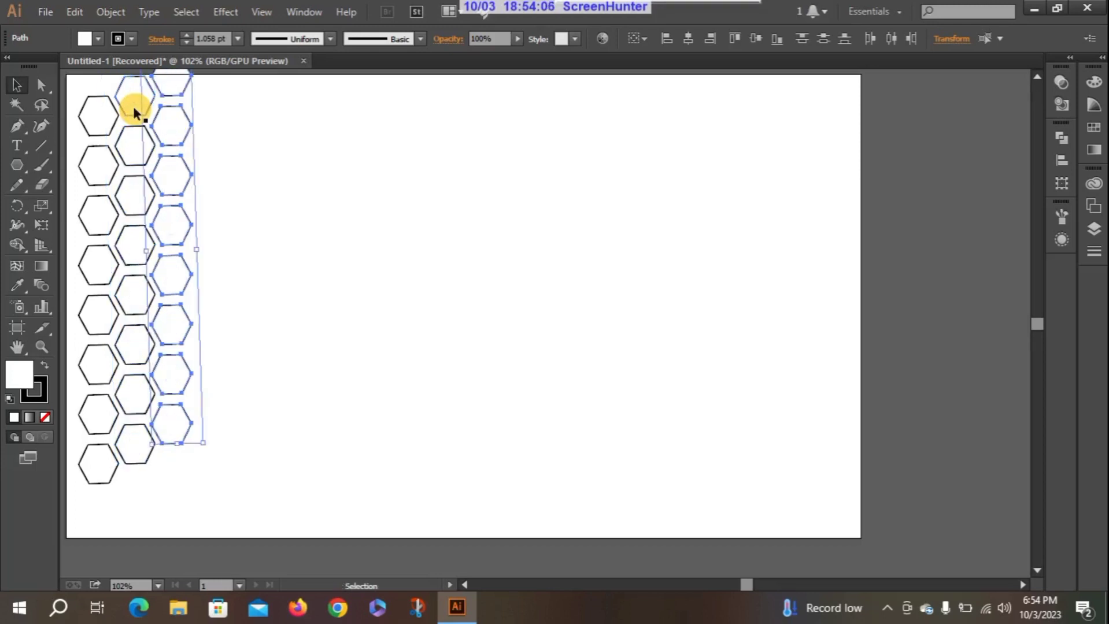
pyautogui.hotkey('ctrl', 'd')
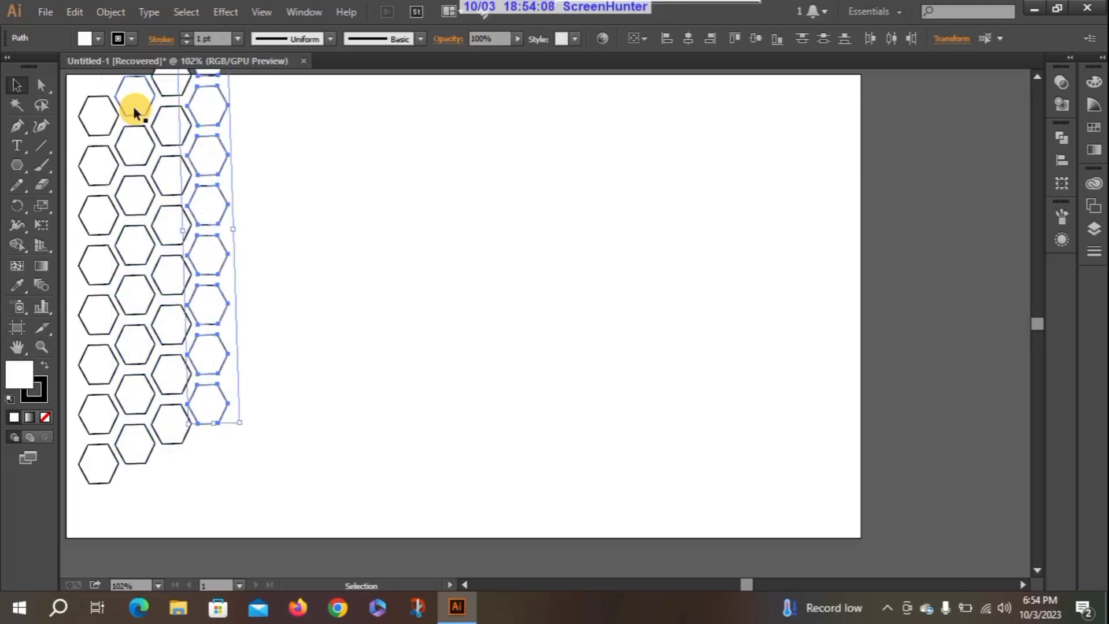
pyautogui.hotkey('ctrl', 'd')
pyautogui.hotkey('ctrl', 'd')
pyautogui.hotkey('ctrl', 'd')
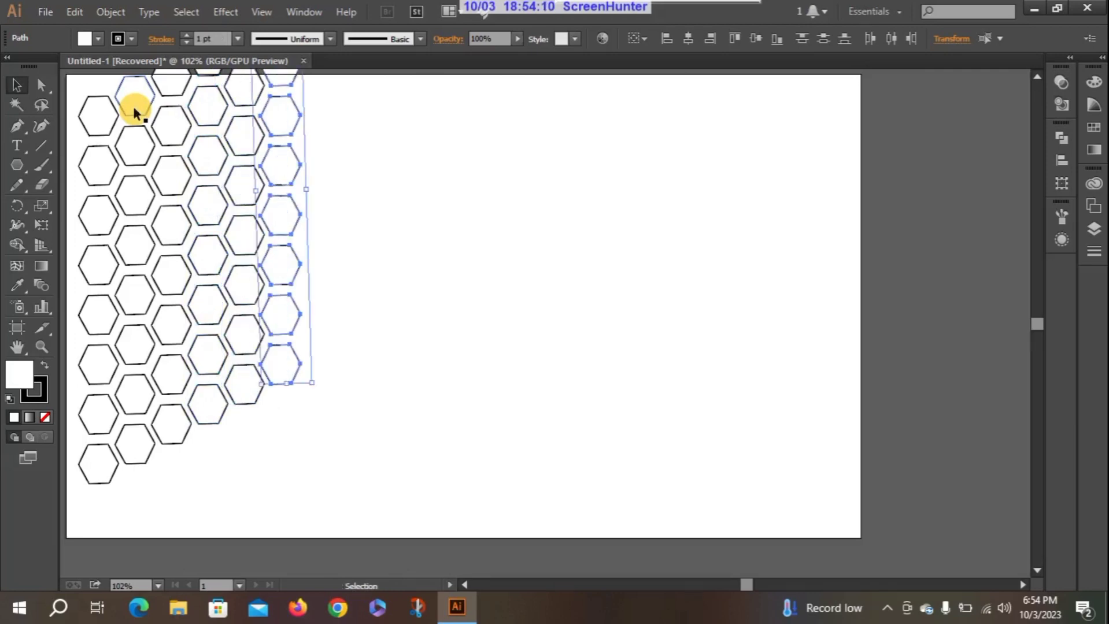
pyautogui.hotkey('ctrl', 'd')
pyautogui.hotkey('ctrl', 'd')
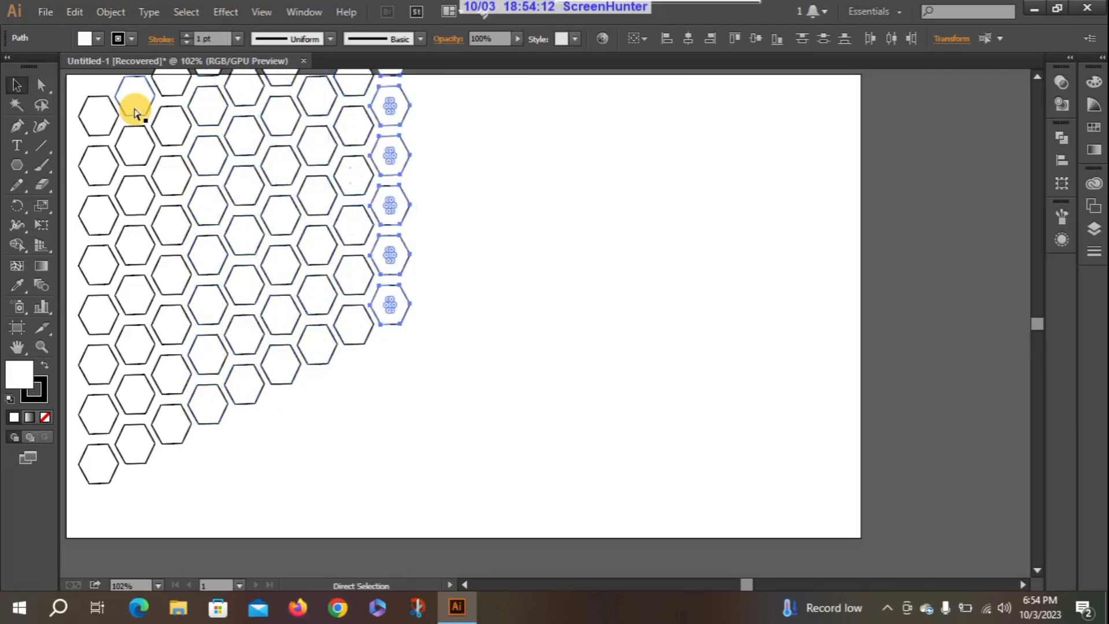
pyautogui.hotkey('ctrl', 'd')
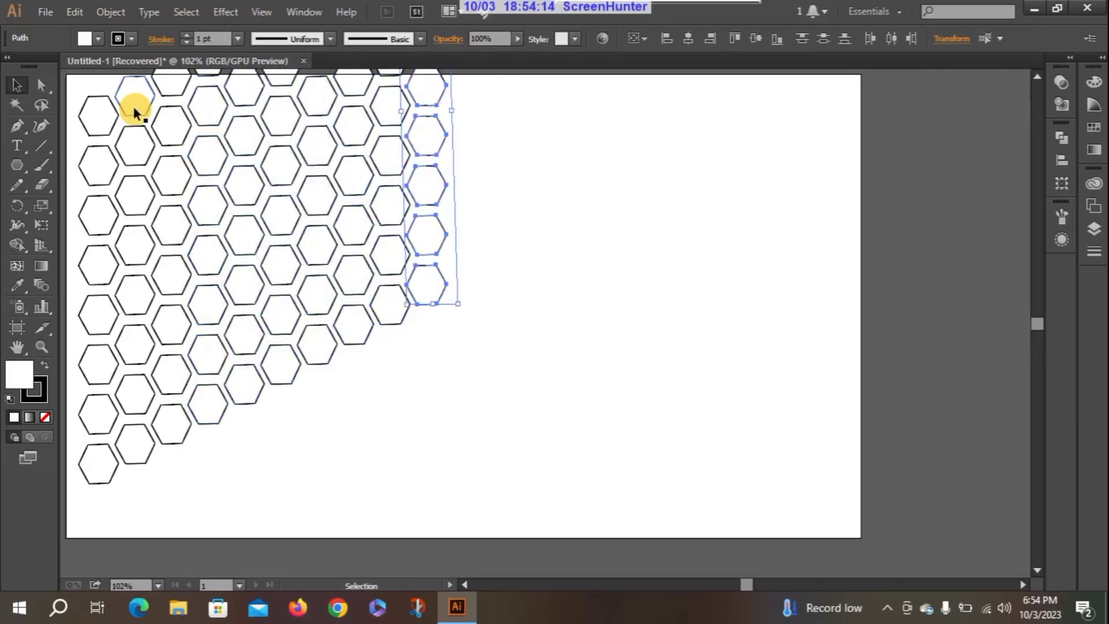
pyautogui.hotkey('ctrl', 'd')
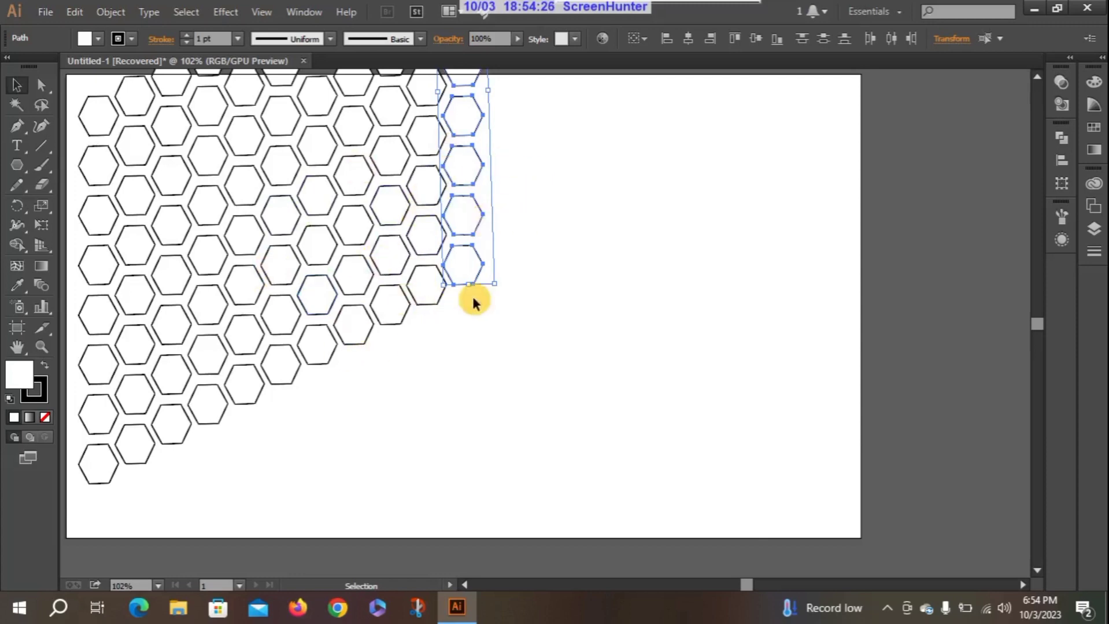
# Select all the hexagons of the honeycomb pattern and group them into one object.
pyautogui.moveTo(550, 307); pyautogui.dragTo(80, 107)
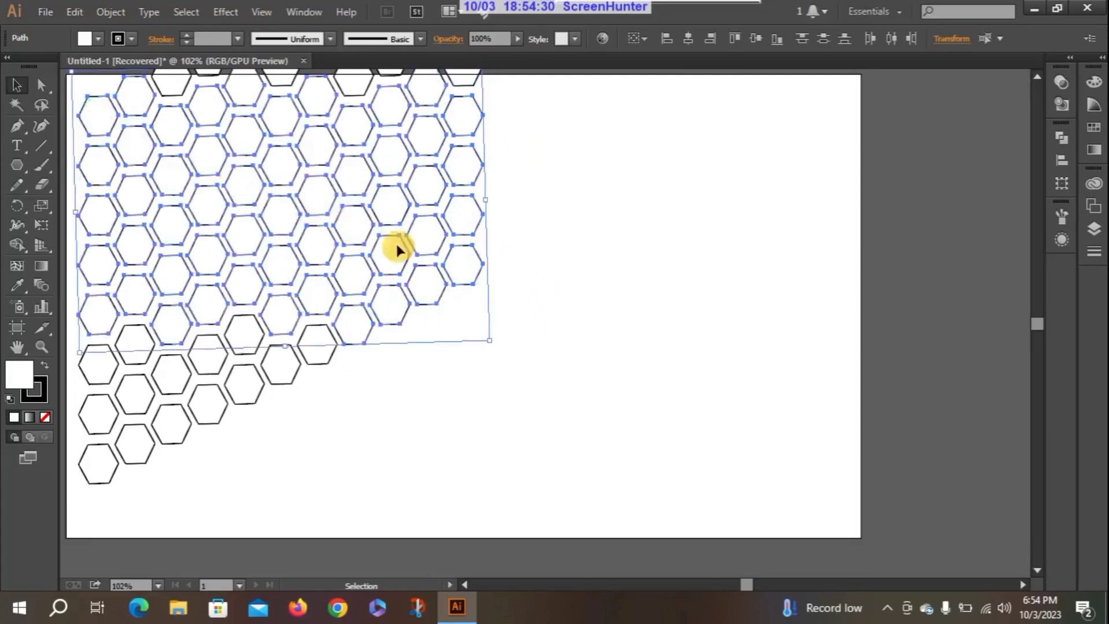
pyautogui.click(578, 266)
pyautogui.hotkey('ctrl', 'a')
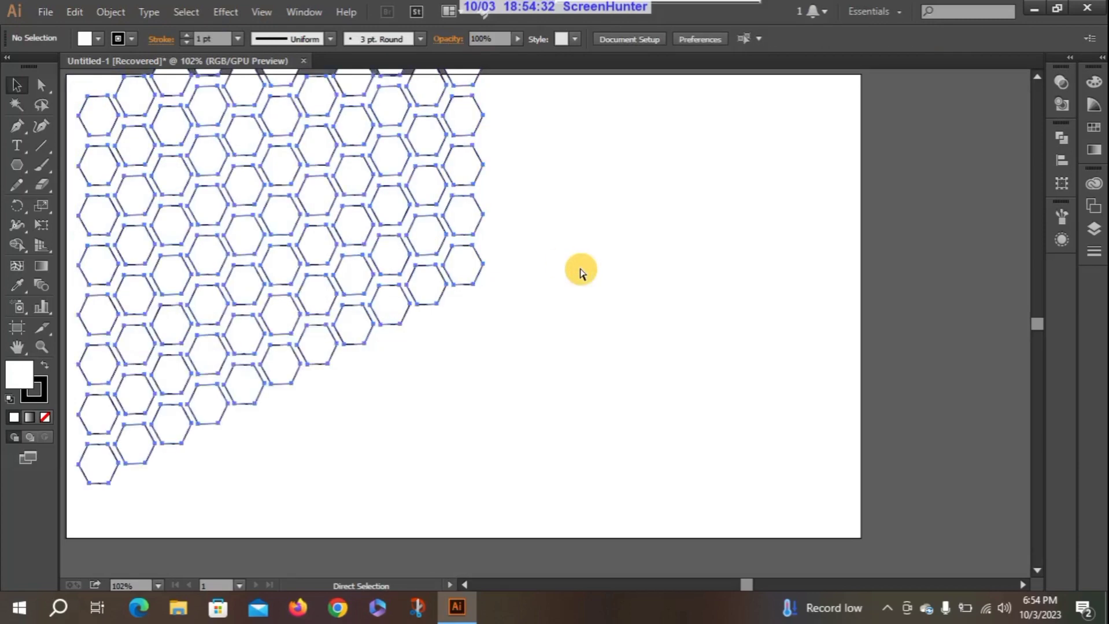
pyautogui.rightClick(337, 187)
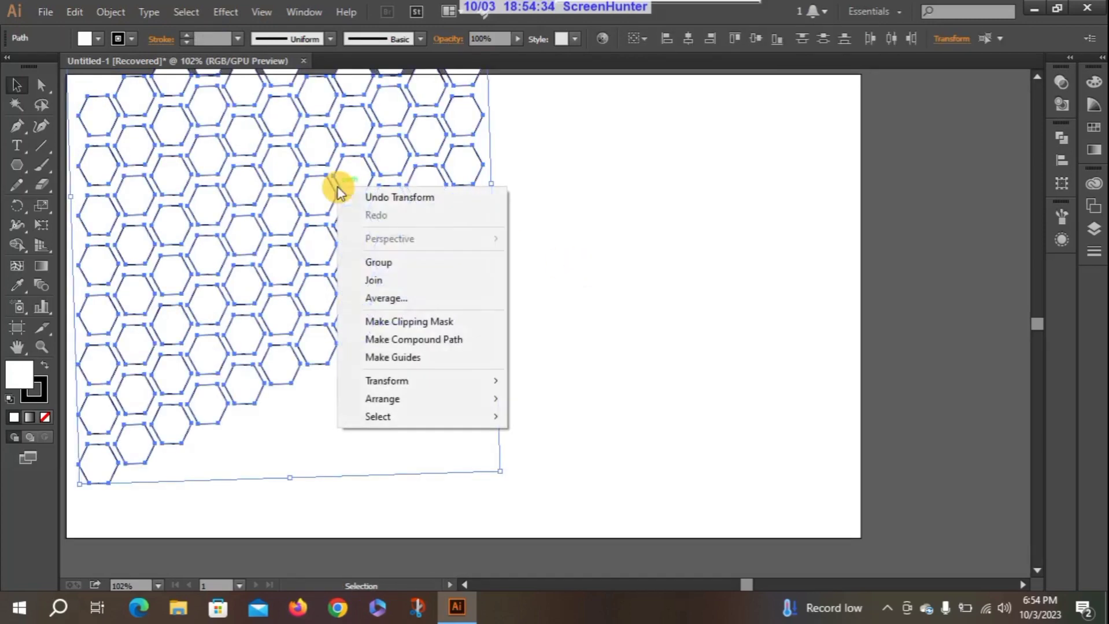
pyautogui.click(403, 265)
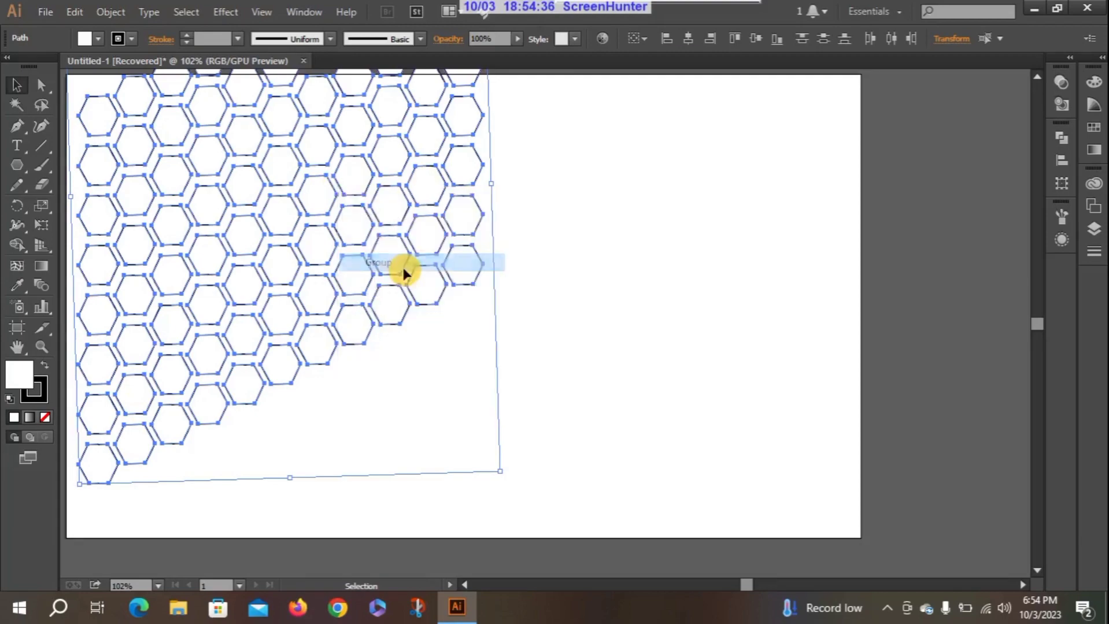
# Move the honeycomb group slightly down and to the right on the artboard, and ungroup it into separate hexagons.
pyautogui.click(602, 233)
pyautogui.moveTo(338, 264); pyautogui.dragTo(398, 307)
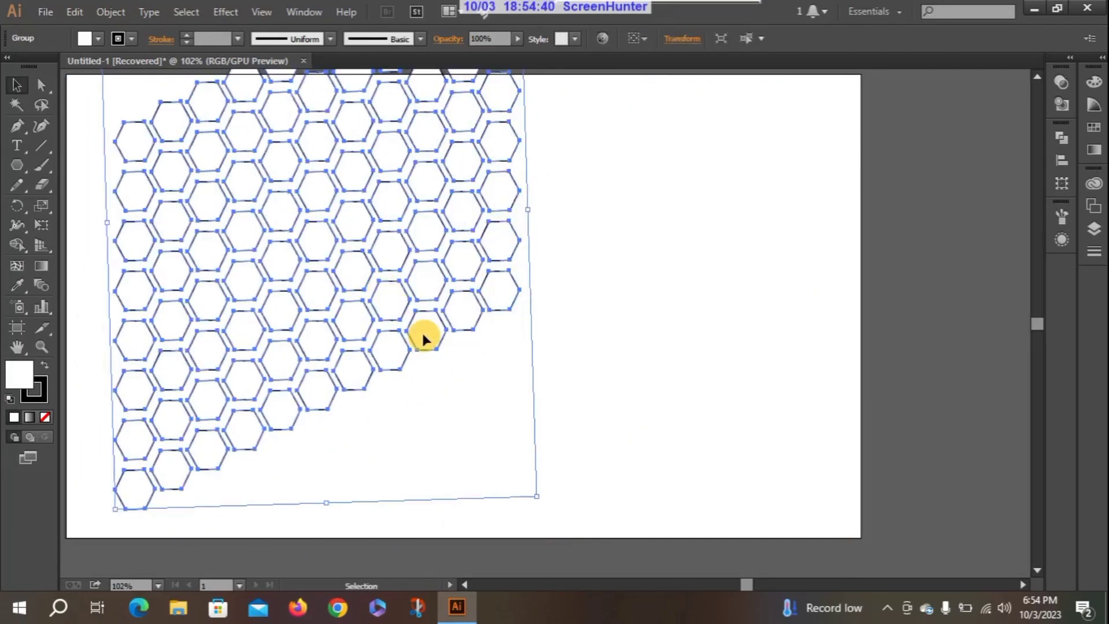
pyautogui.rightClick(344, 199)
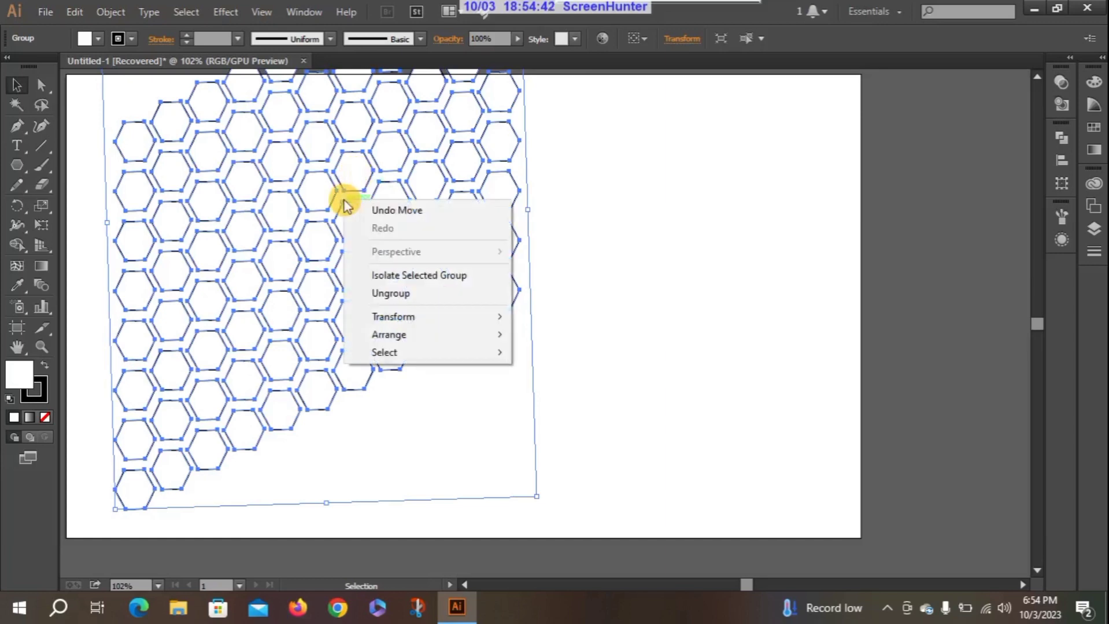
pyautogui.click(423, 292)
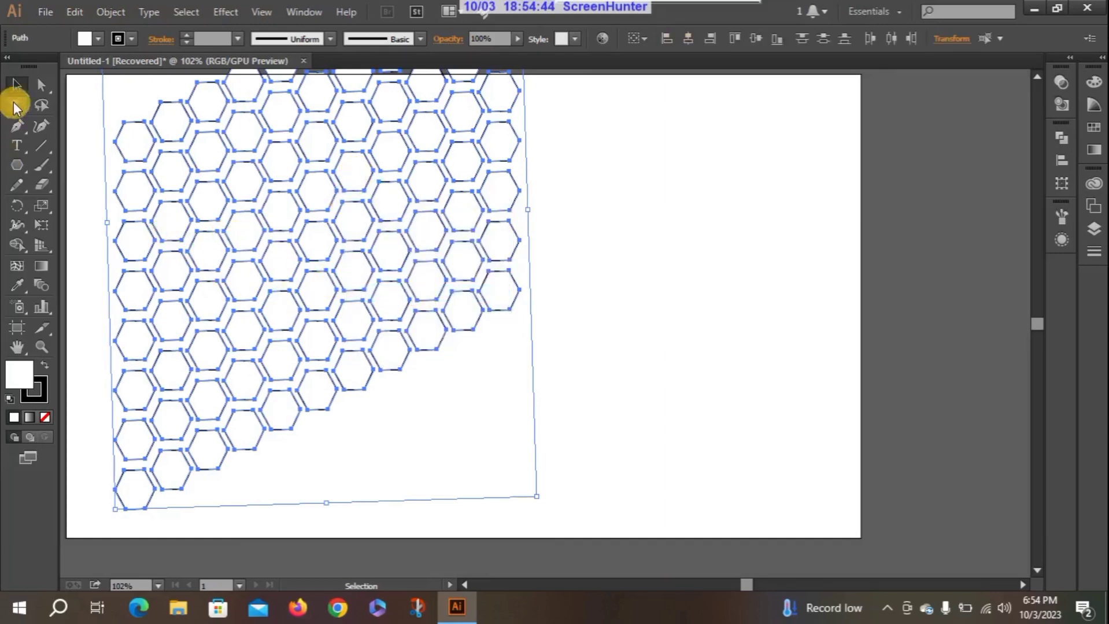
# Expand the collapsed colour panels and display the Color spectrum for the selected hexagons.
pyautogui.click(17, 382)
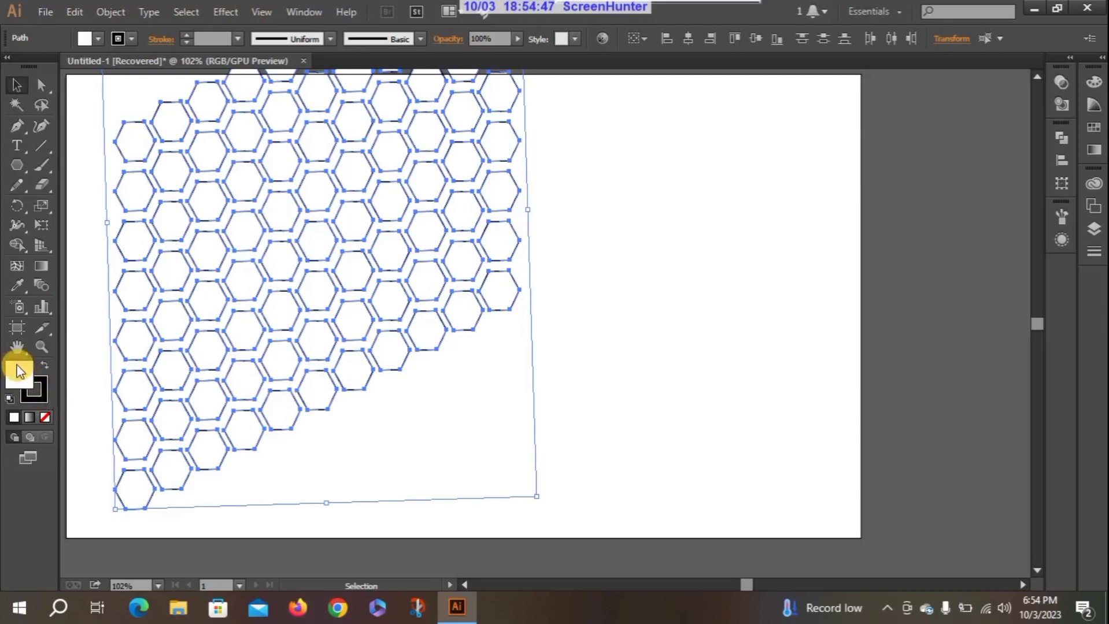
pyautogui.click(42, 391)
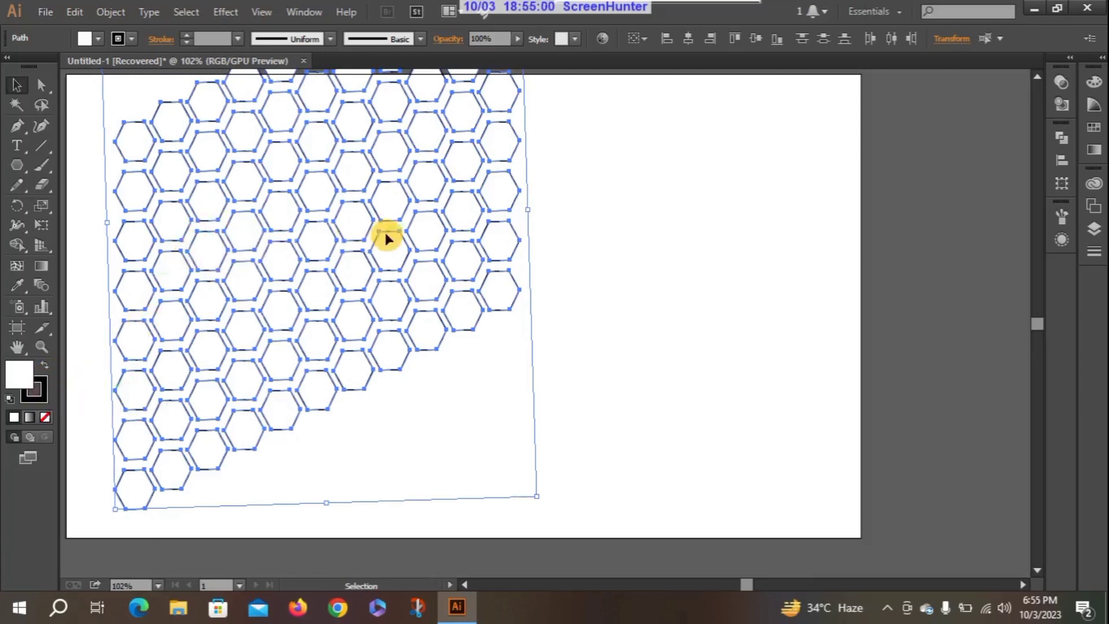
pyautogui.click(1100, 58)
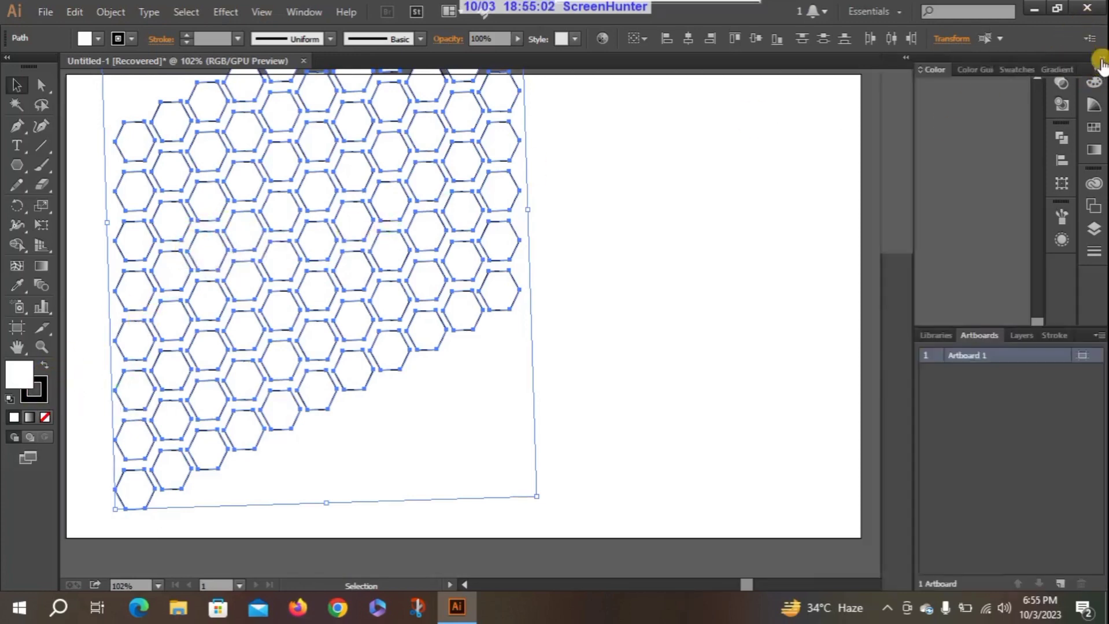
pyautogui.click(1007, 68)
pyautogui.click(967, 70)
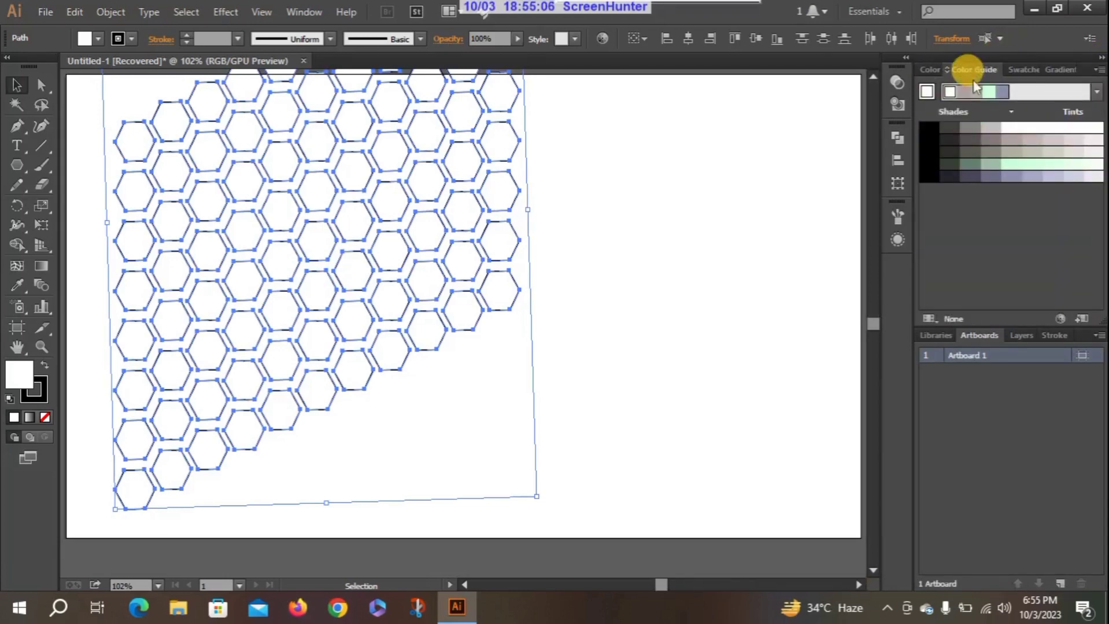
pyautogui.click(932, 69)
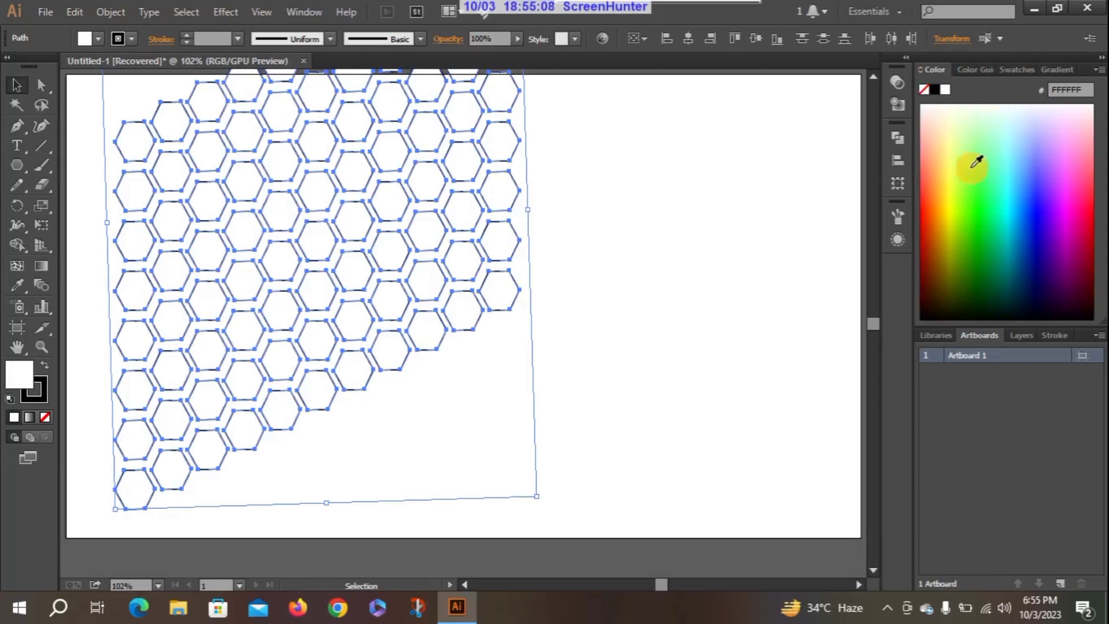
pyautogui.click(45, 394)
pyautogui.doubleClick(45, 392)
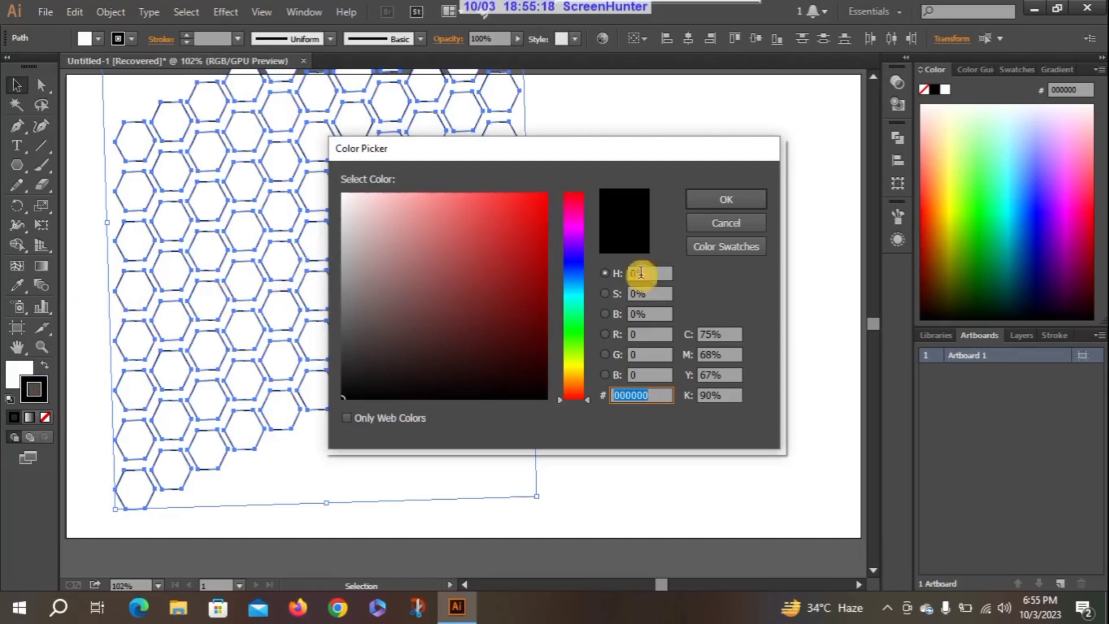
pyautogui.click(726, 226)
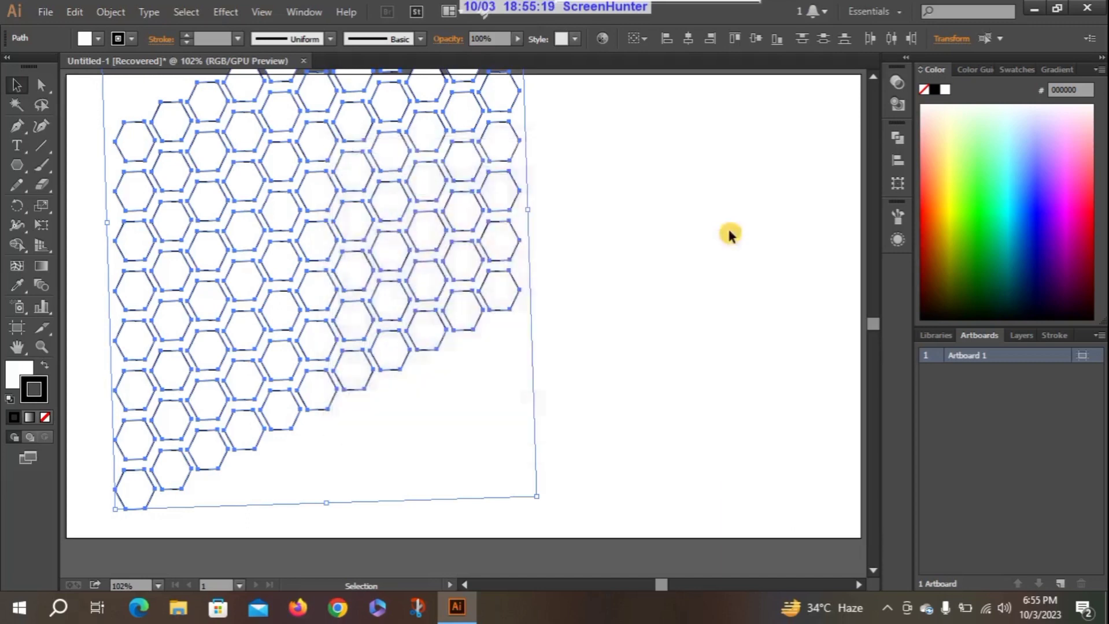
# Exclude one hexagon in the fifth column of the honeycomb from the selection, keeping all the others selected.
pyautogui.keyDown('shift'); pyautogui.click(344, 271); pyautogui.keyUp('shift')
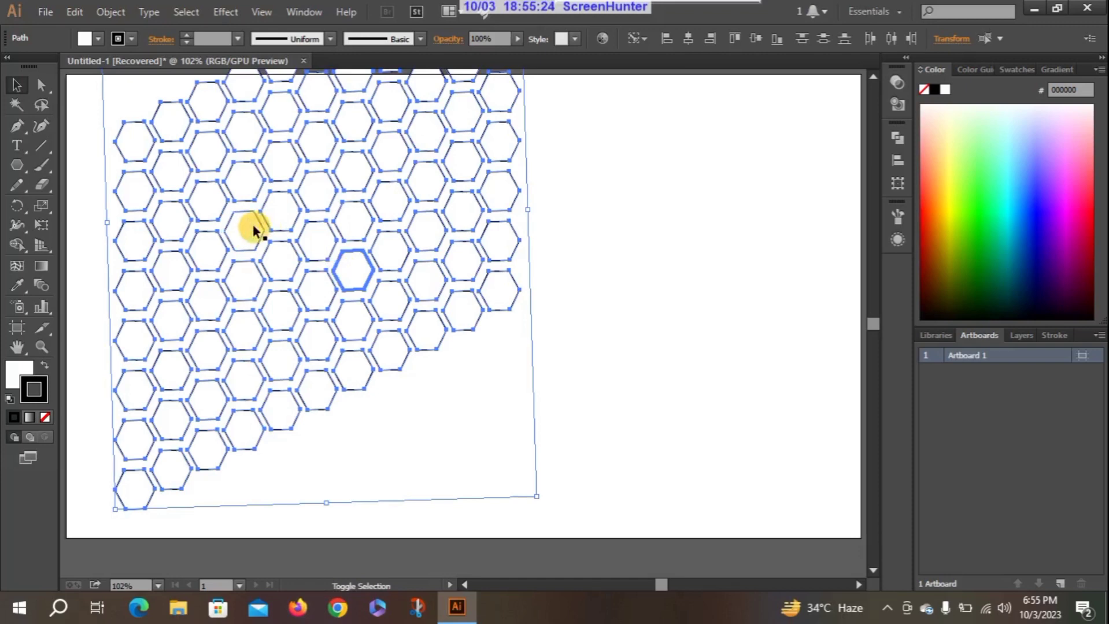
pyautogui.keyDown('shift'); pyautogui.click(345, 184); pyautogui.keyUp('shift')
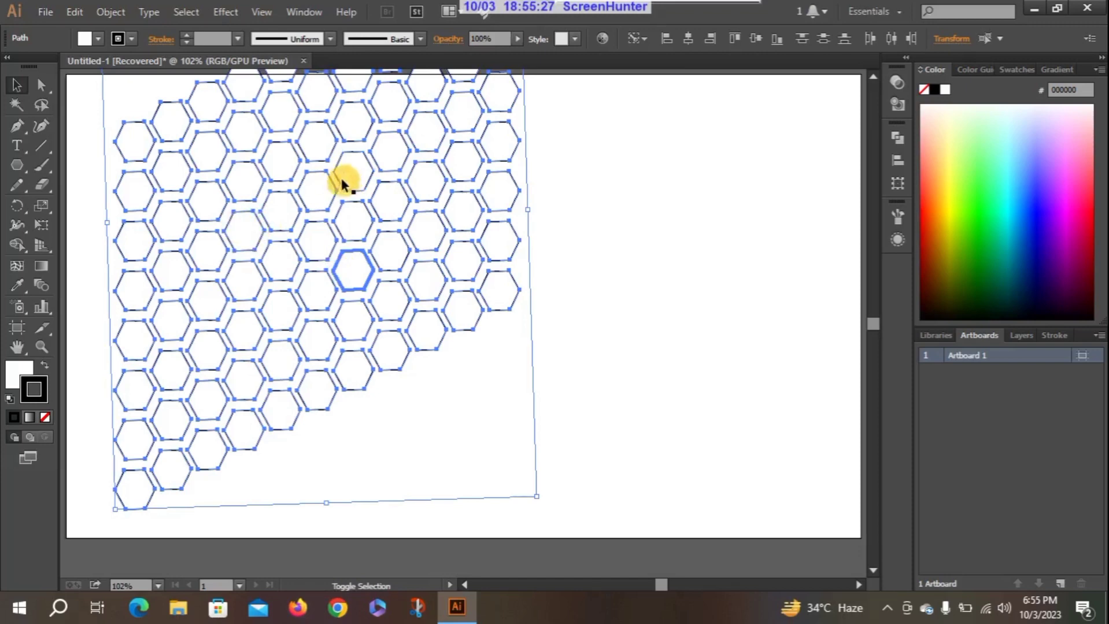
pyautogui.click(351, 258)
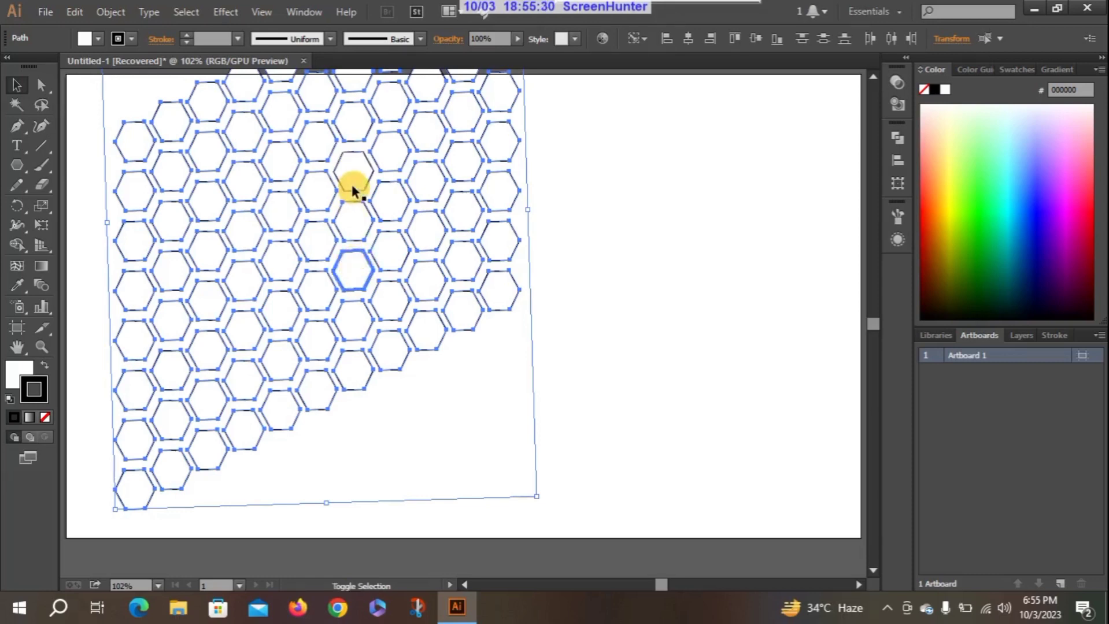
pyautogui.keyDown('shift'); pyautogui.click(302, 193); pyautogui.keyUp('shift')
pyautogui.keyDown('shift'); pyautogui.click(280, 213); pyautogui.keyUp('shift')
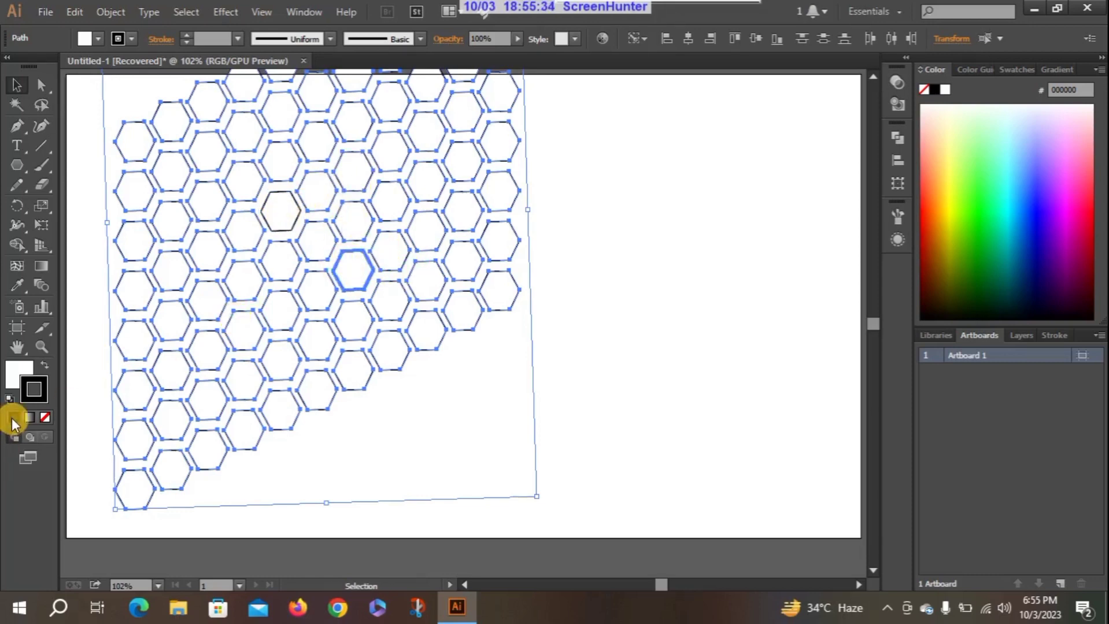
# Set the stroke colour of the selected hexagons to dark red BC1919.
pyautogui.doubleClick(23, 402)
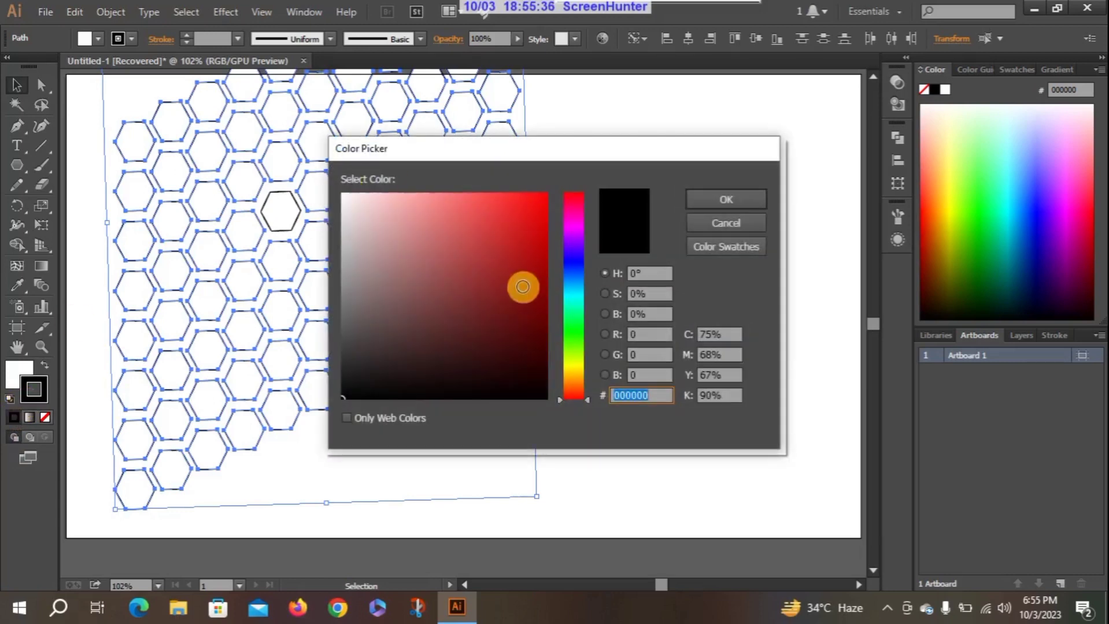
pyautogui.click(517, 247)
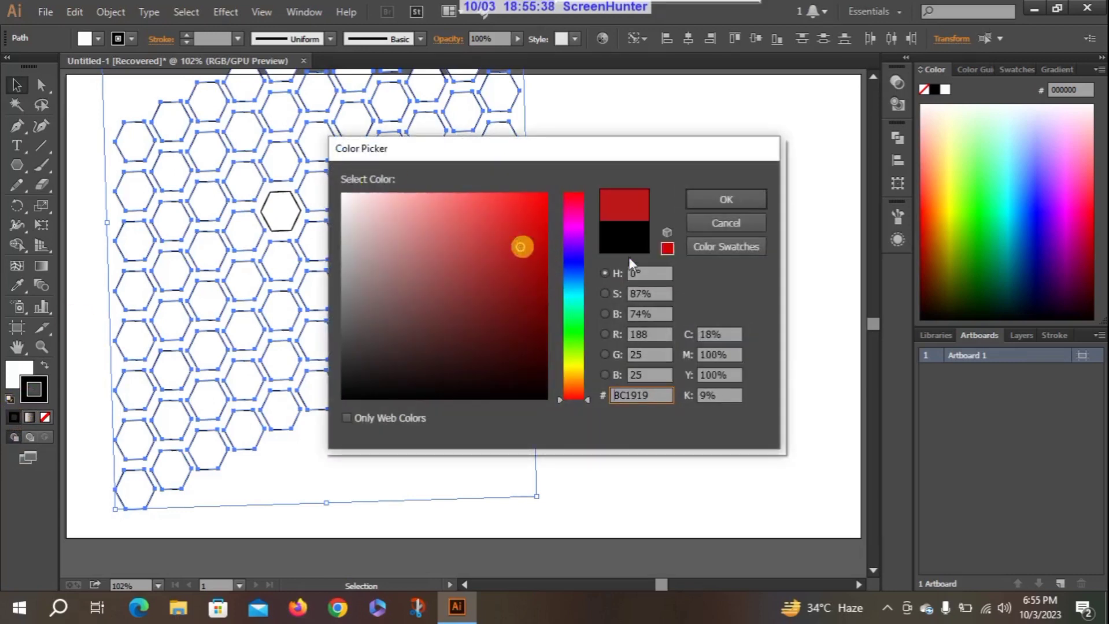
pyautogui.click(701, 204)
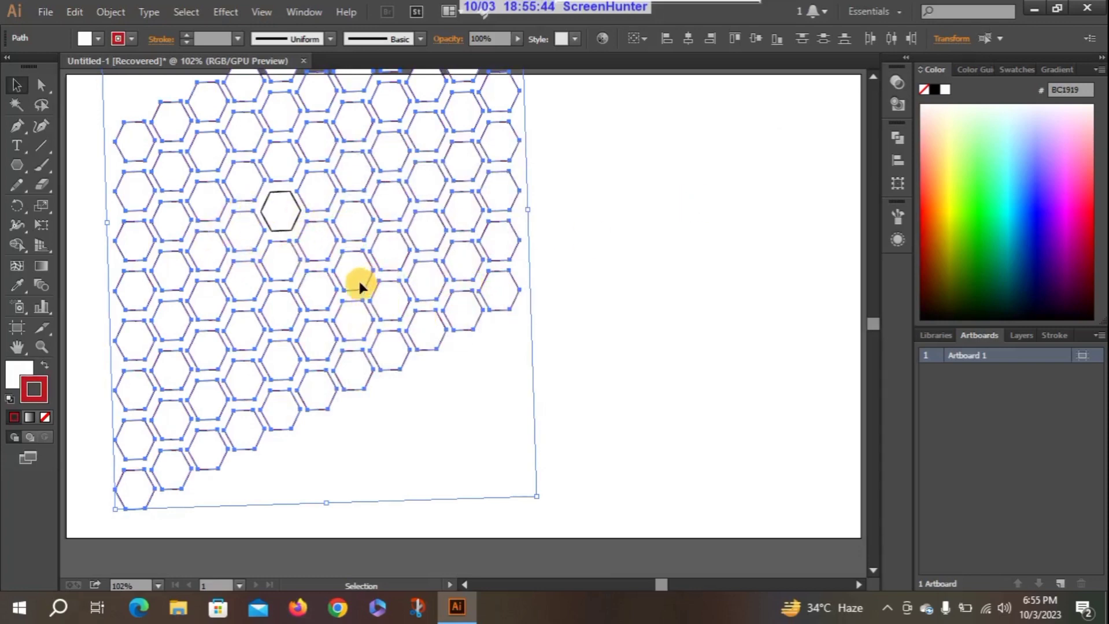
# Try thicker and thinner outlines on the selected hexagons, and set their stroke weight to 6 pt.
pyautogui.click(188, 35)
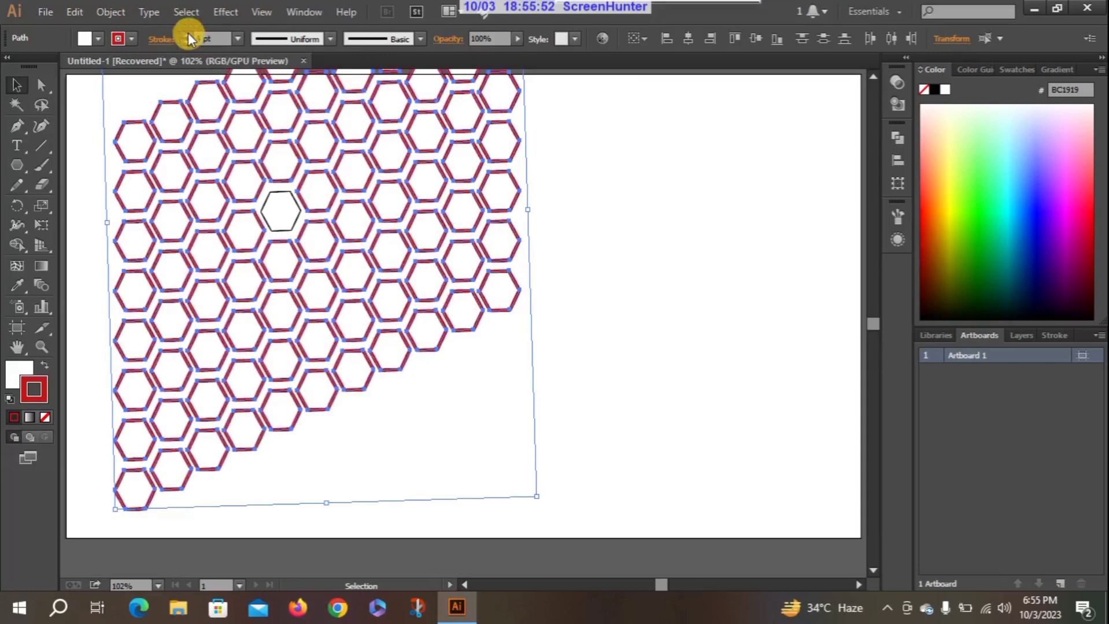
pyautogui.click(187, 34)
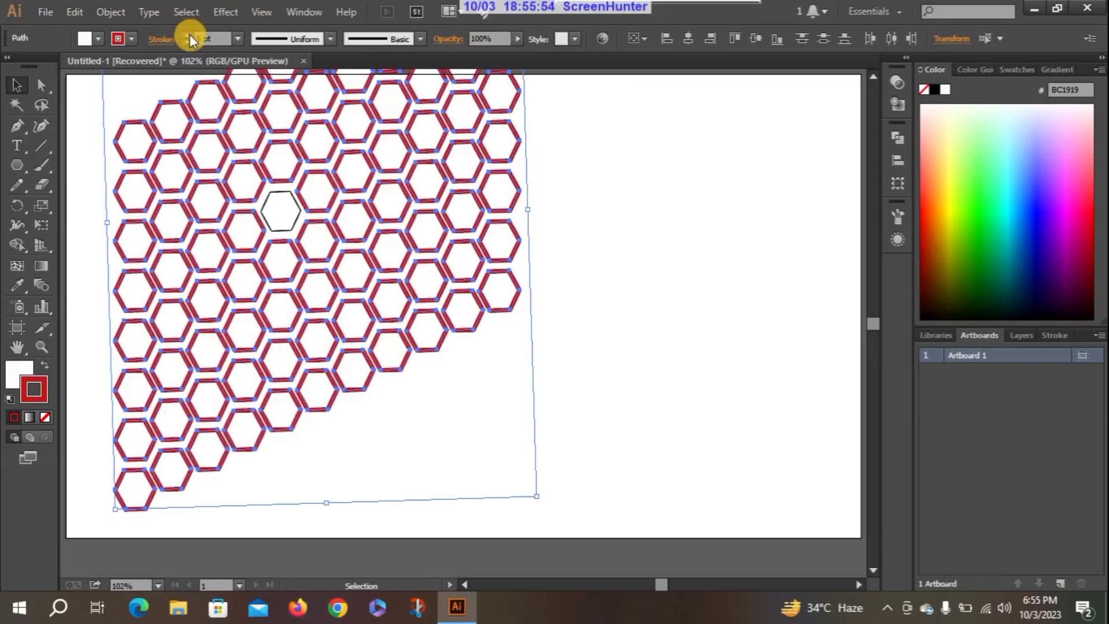
pyautogui.click(186, 36)
pyautogui.click(186, 36)
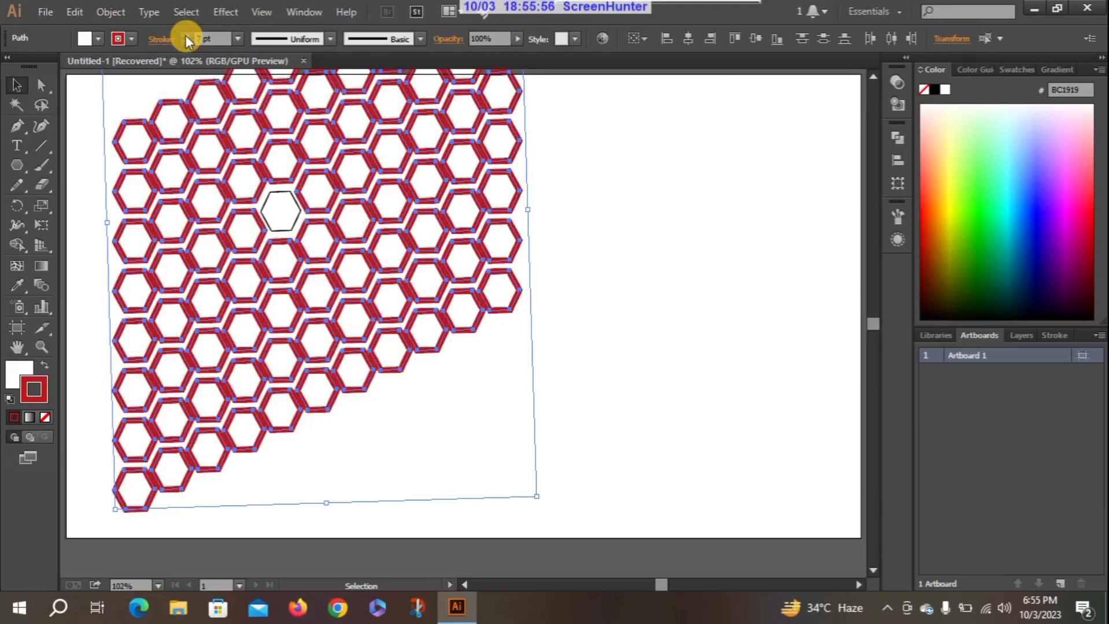
pyautogui.click(186, 36)
pyautogui.click(185, 35)
pyautogui.click(185, 35)
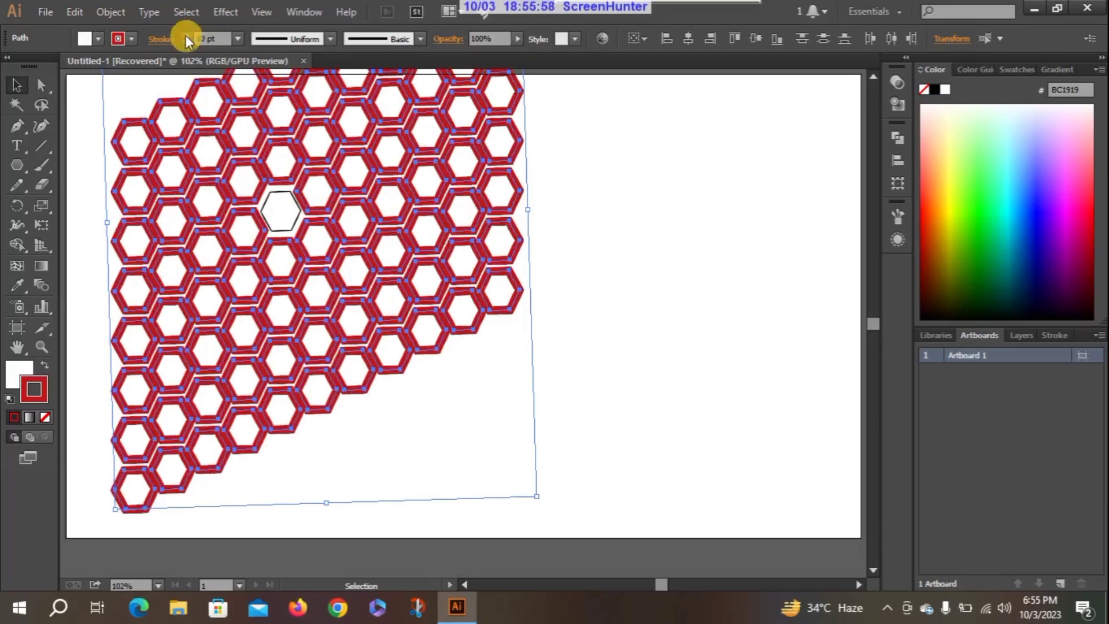
pyautogui.click(186, 35)
pyautogui.click(184, 44)
pyautogui.click(184, 44)
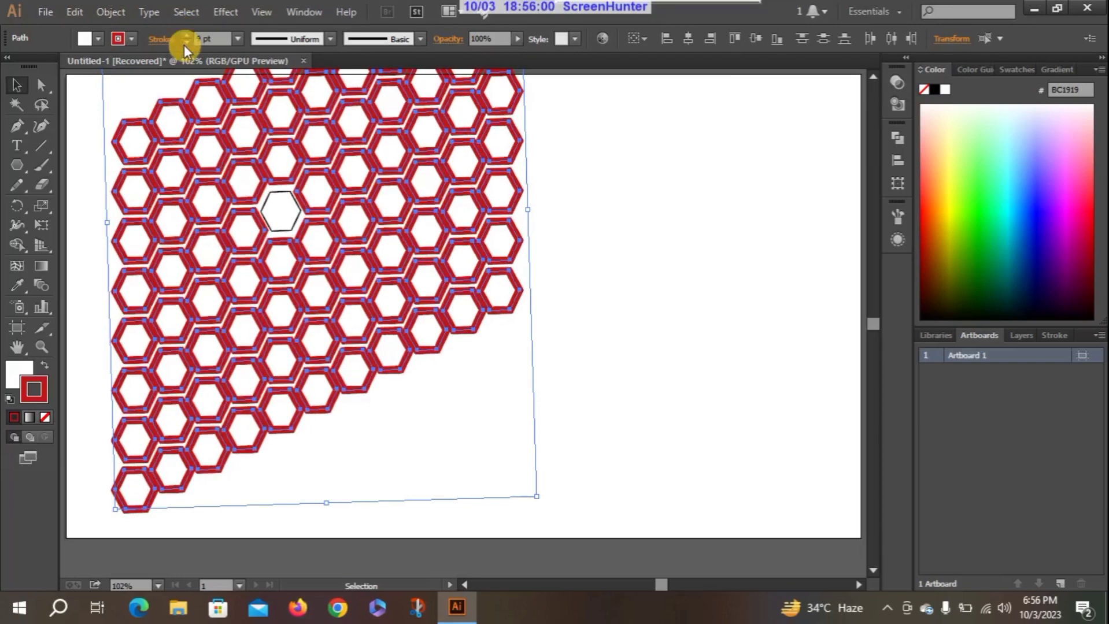
pyautogui.click(184, 43)
pyautogui.click(184, 44)
pyautogui.click(184, 44)
pyautogui.click(184, 44)
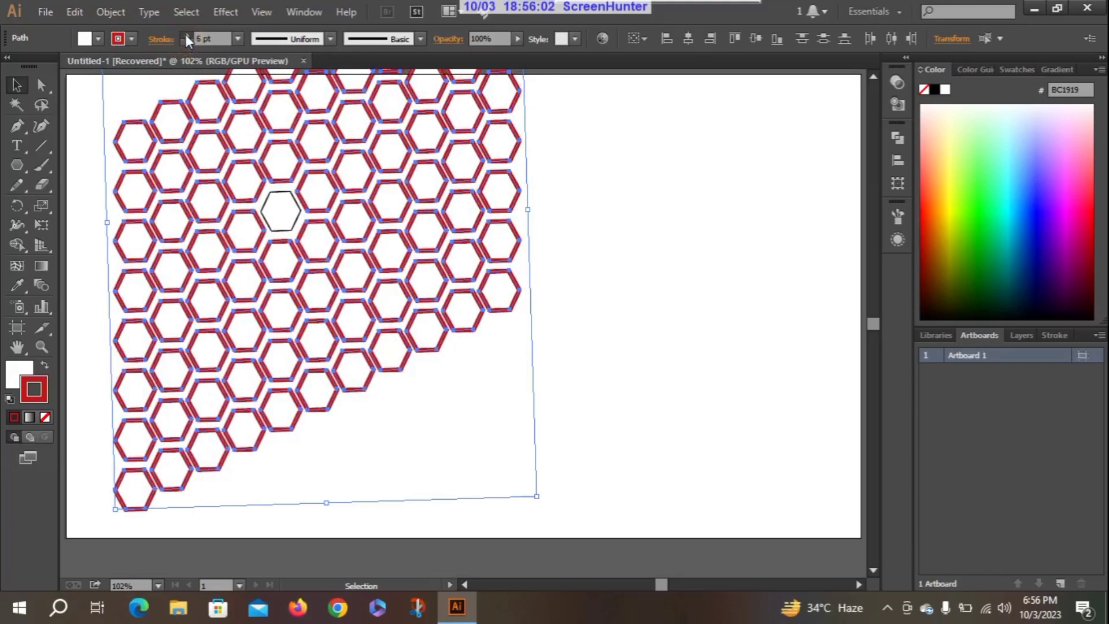
pyautogui.click(185, 35)
# Fill the selected hexagons with olive yellow 9E9E18 and deselect them.
pyautogui.click(12, 377)
pyautogui.doubleClick(13, 378)
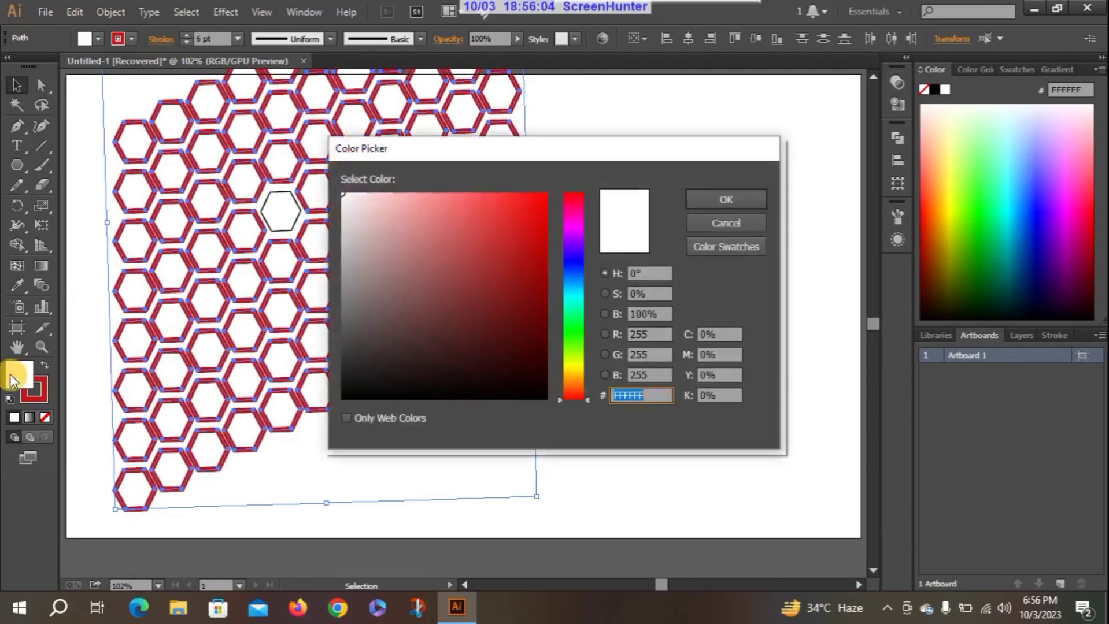
pyautogui.click(572, 366)
pyautogui.click(517, 270)
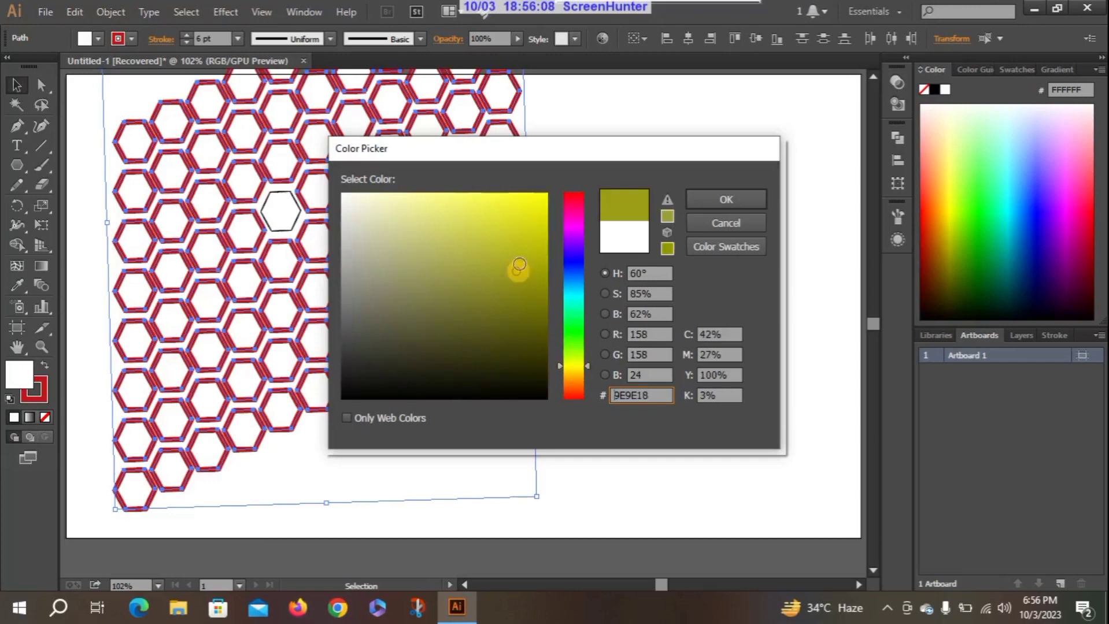
pyautogui.click(738, 201)
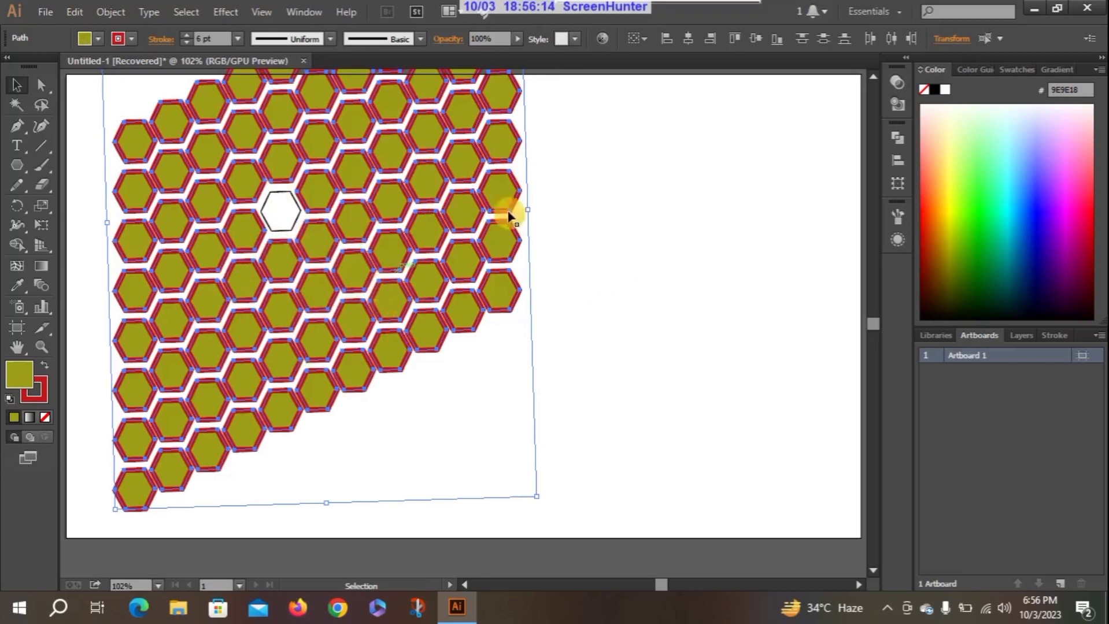
pyautogui.click(547, 329)
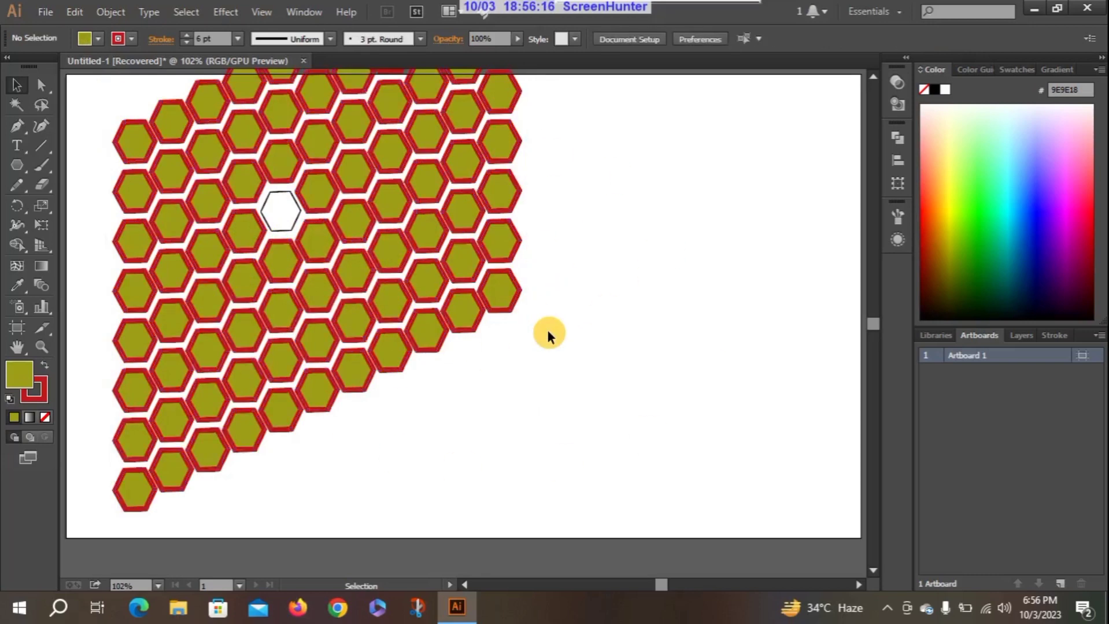
# Select two hexagons, one directly below the white hexagon and one three columns over, and set their stroke colour to near-black 281818.
pyautogui.click(388, 253)
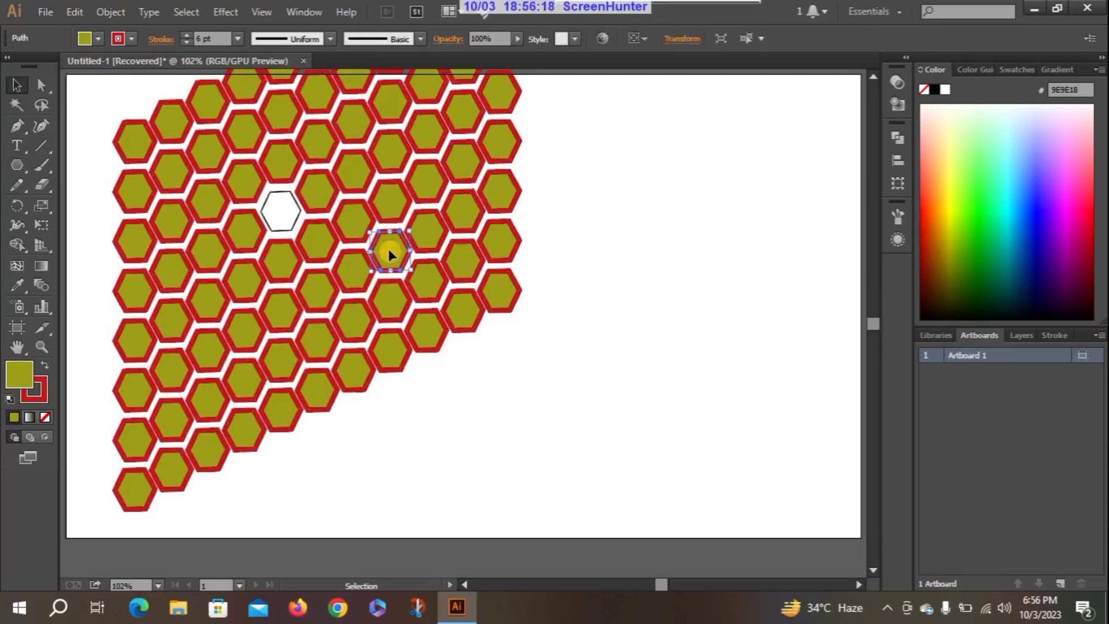
pyautogui.keyDown('shift'); pyautogui.click(288, 255); pyautogui.keyUp('shift')
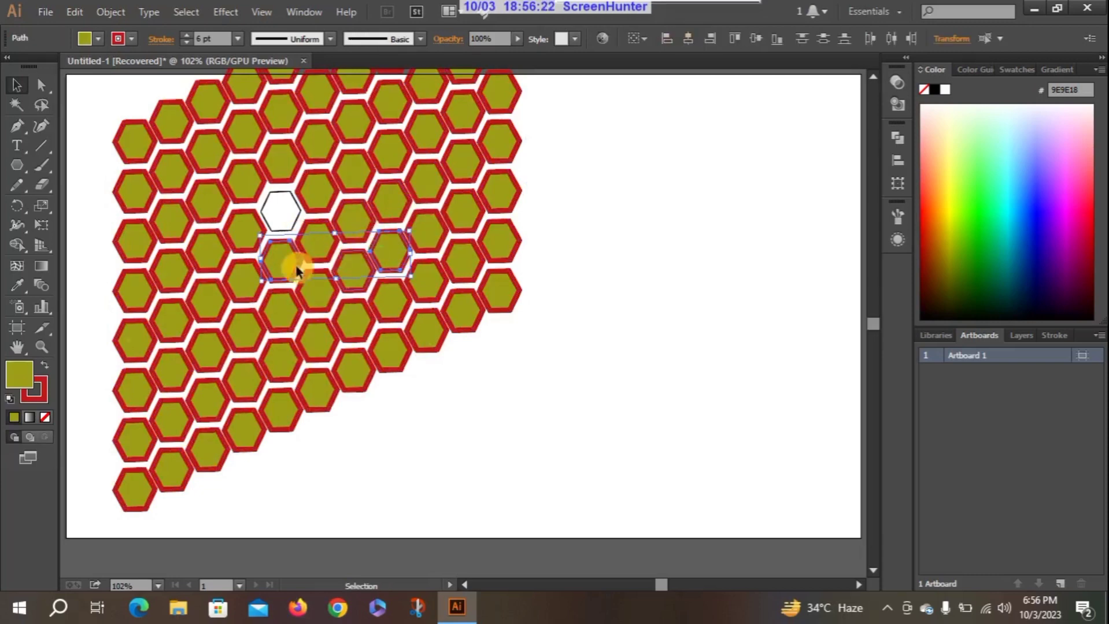
pyautogui.doubleClick(44, 396)
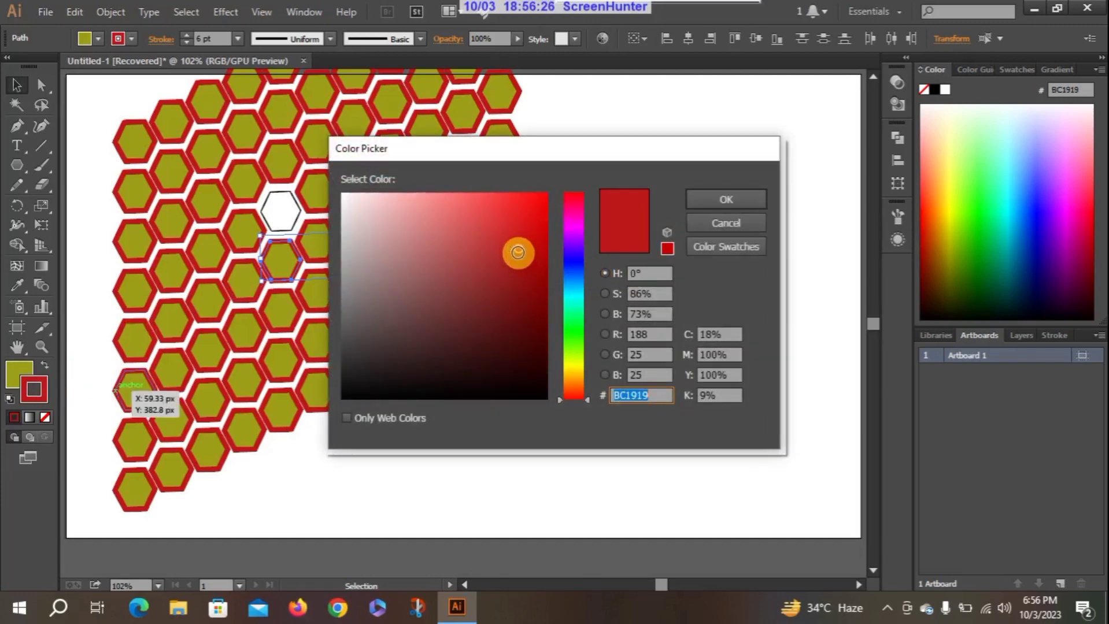
pyautogui.moveTo(518, 250)
pyautogui.mouseDown()
pyautogui.moveTo(433, 373)
pyautogui.moveTo(423, 367)
pyautogui.mouseUp()
pyautogui.click(720, 200)
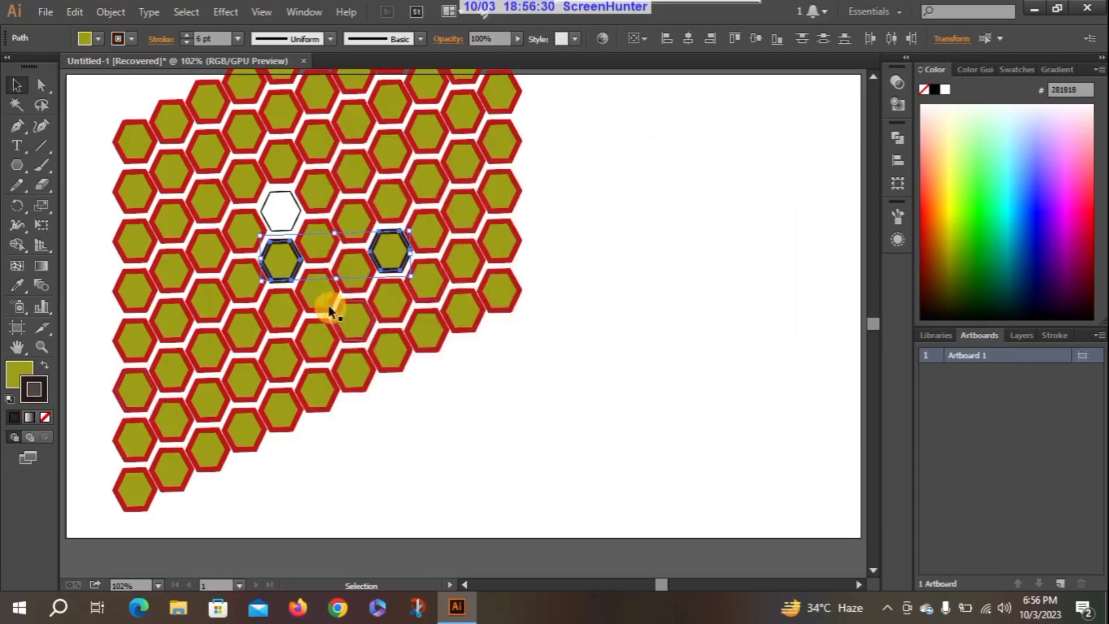